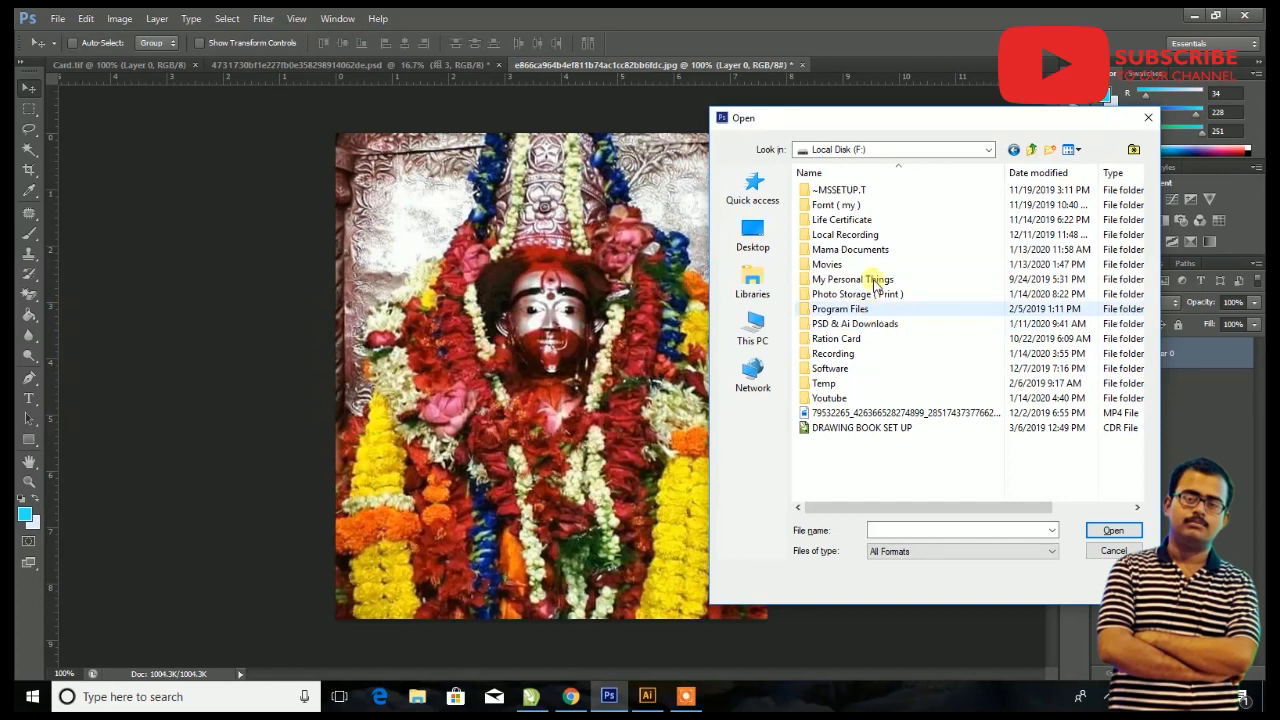
# - Open the photo mask DG (9) from the 20 Photo Mask folder inside PSD & Ai Downloads
pyautogui.doubleClick(868, 322)
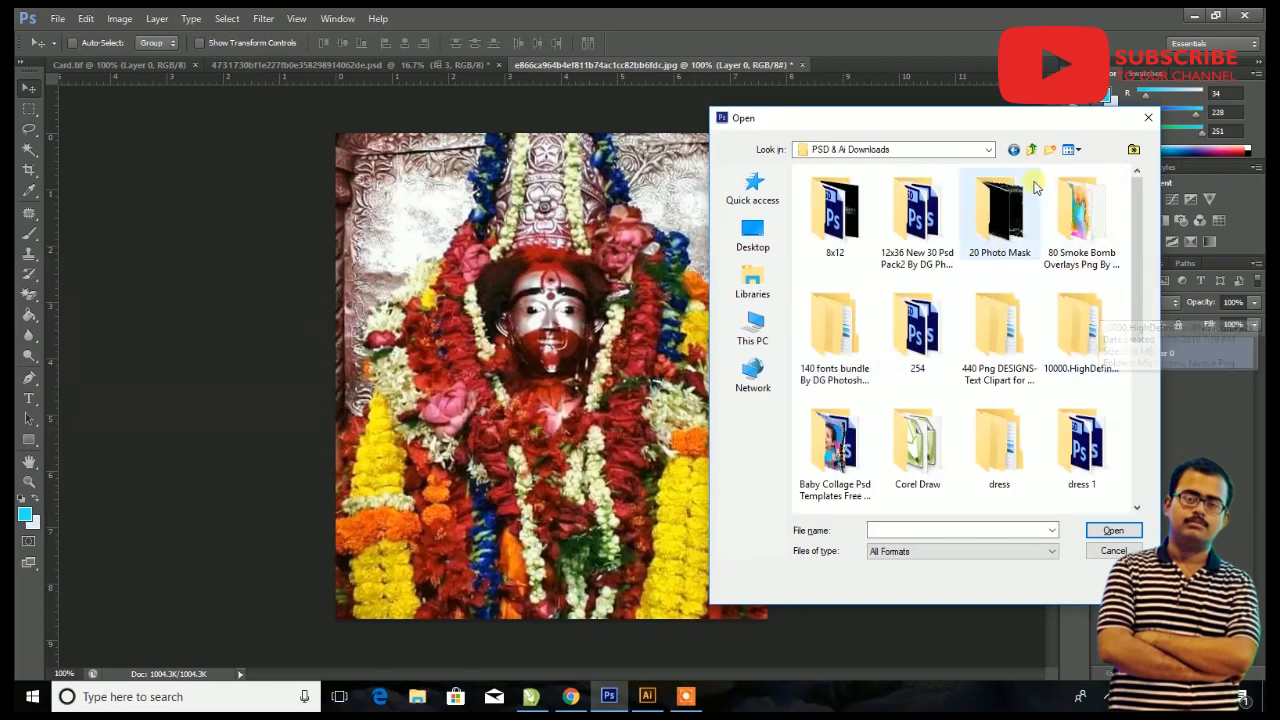
pyautogui.doubleClick(1000, 214)
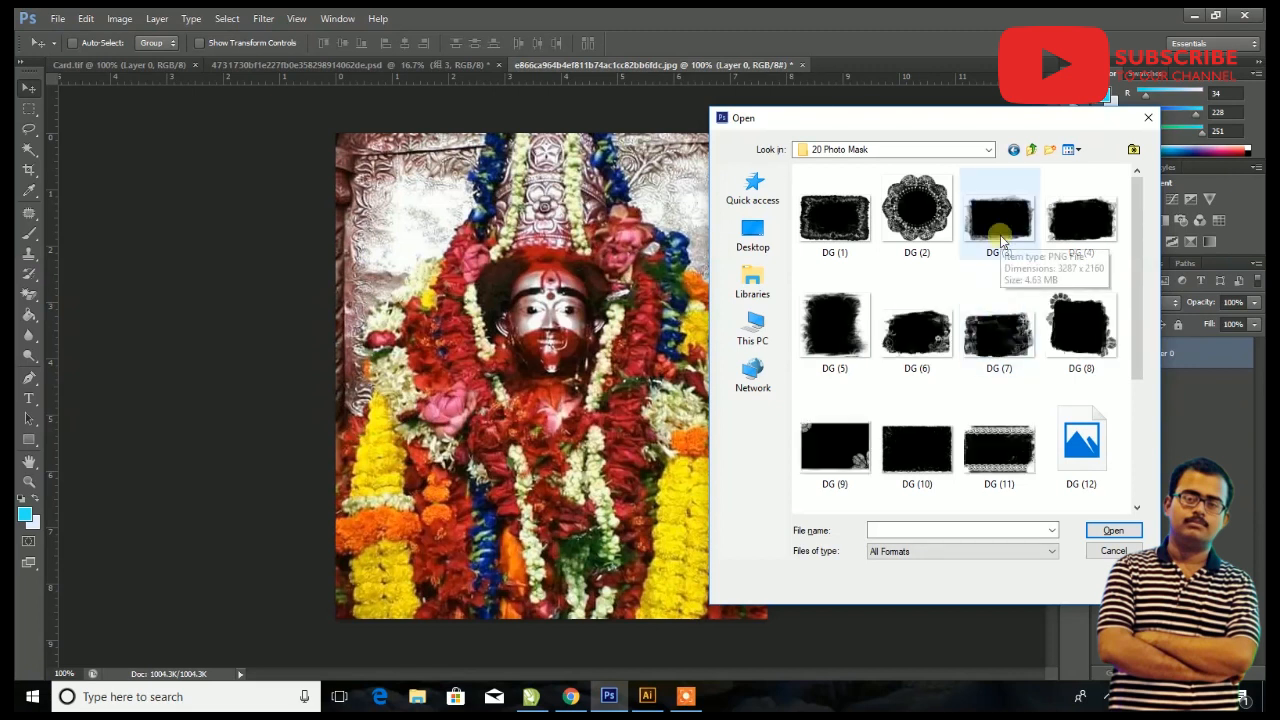
pyautogui.scroll(-3, 1000, 229)
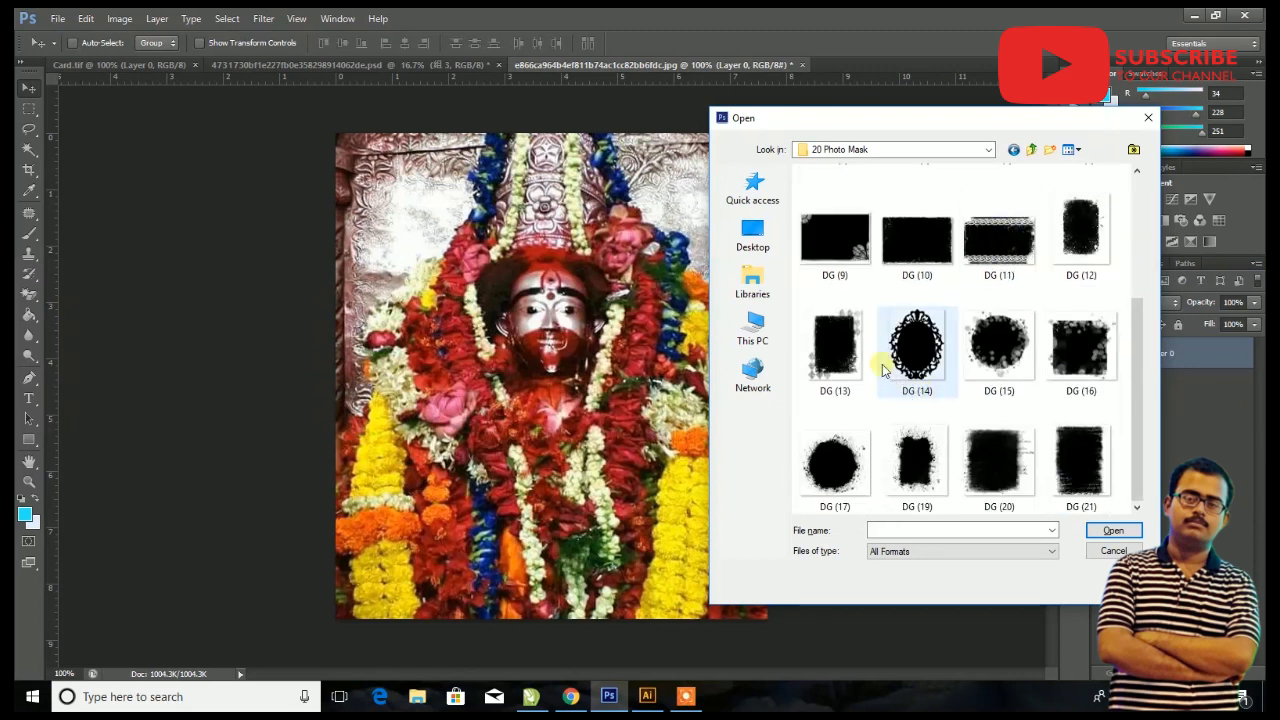
pyautogui.doubleClick(838, 236)
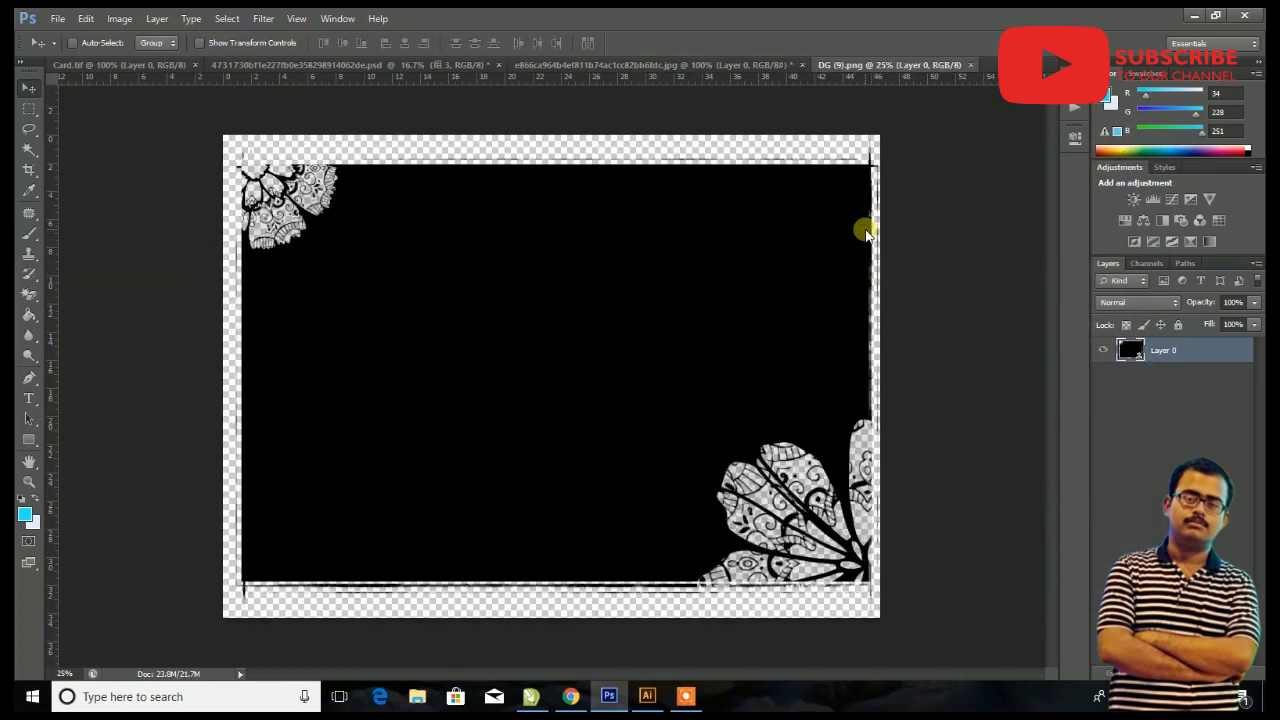
# - Try placing the DG (9) mask on the card, undo the placement, and close the mask file
pyautogui.moveTo(672, 287); pyautogui.dragTo(416, 267)
pyautogui.hotkey('ctrl', 'z')
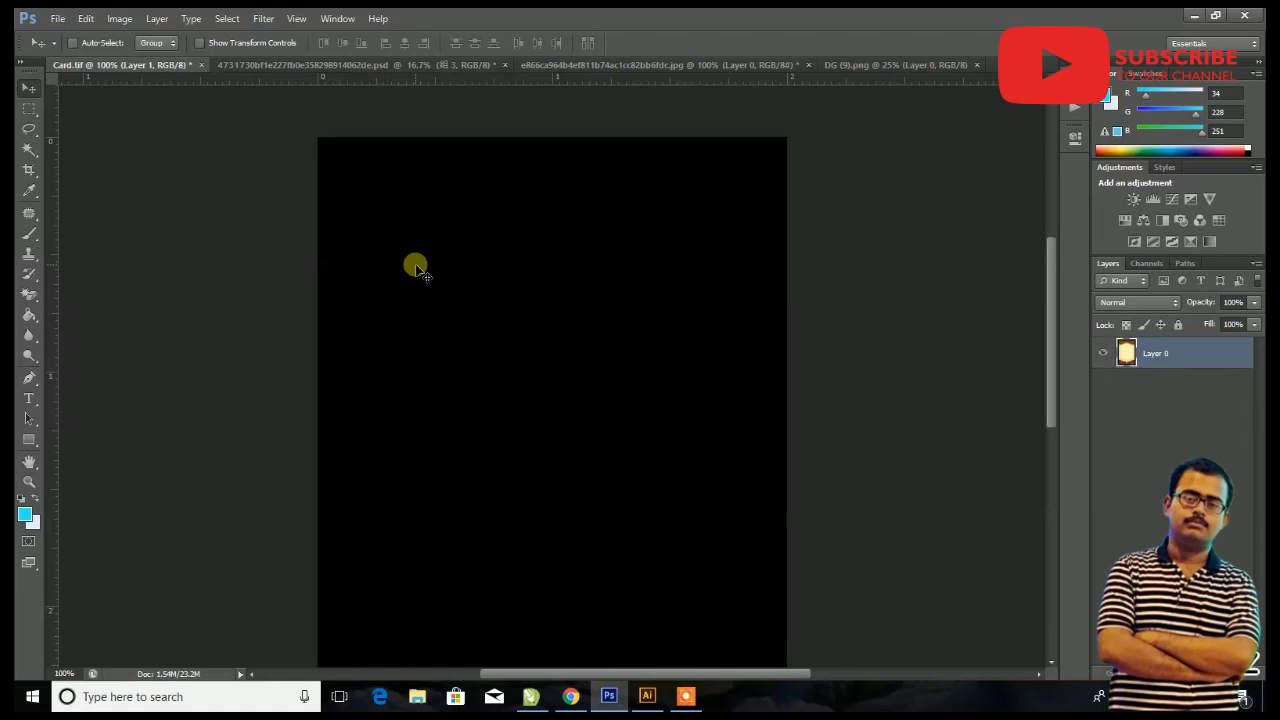
pyautogui.click(894, 64)
pyautogui.hotkey('ctrl', 't')
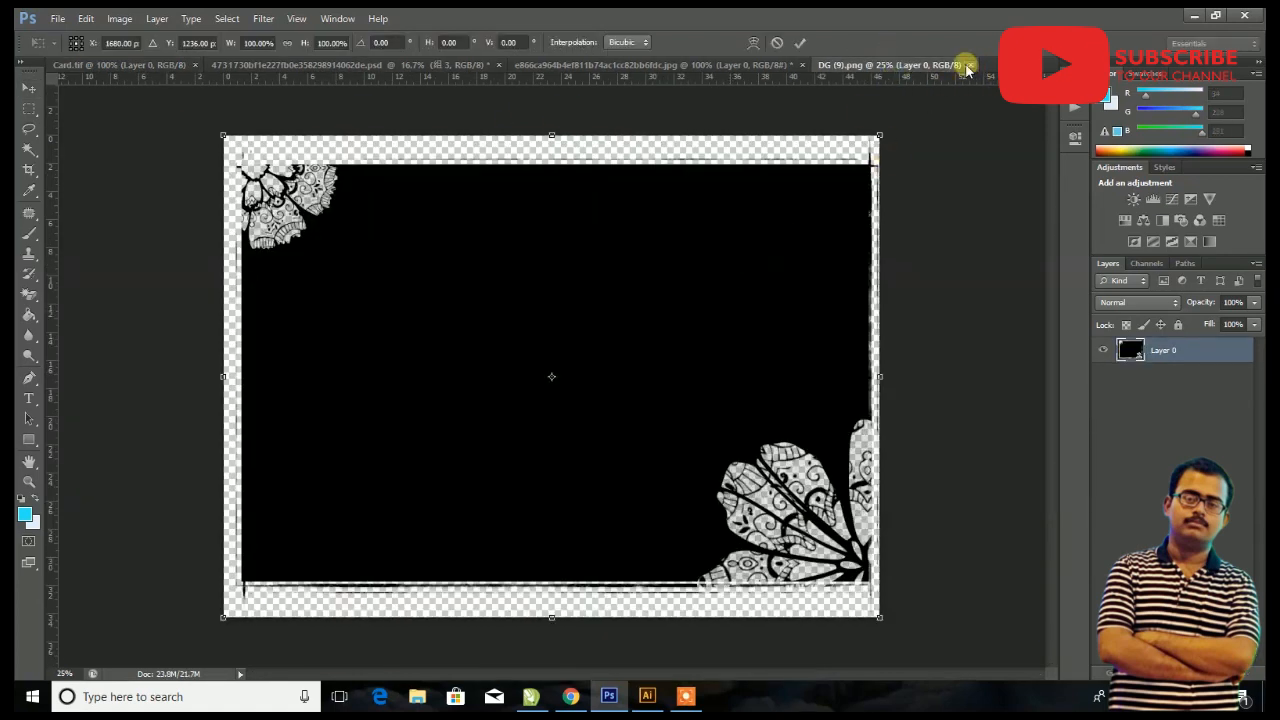
pyautogui.press('Escape')
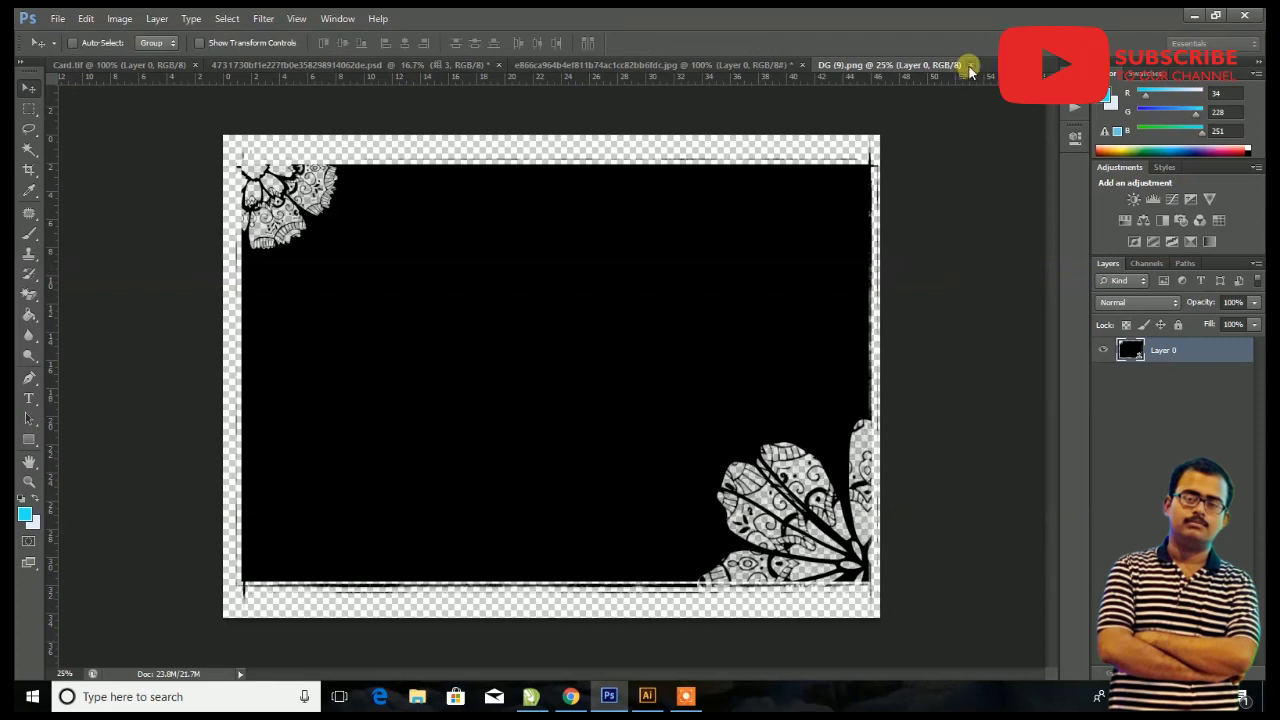
pyautogui.click(970, 65)
# - Open the round splatter mask DG (17) from the 20 Photo Mask folder
pyautogui.hotkey('ctrl', 'o')
pyautogui.scroll(-5, 920, 300)
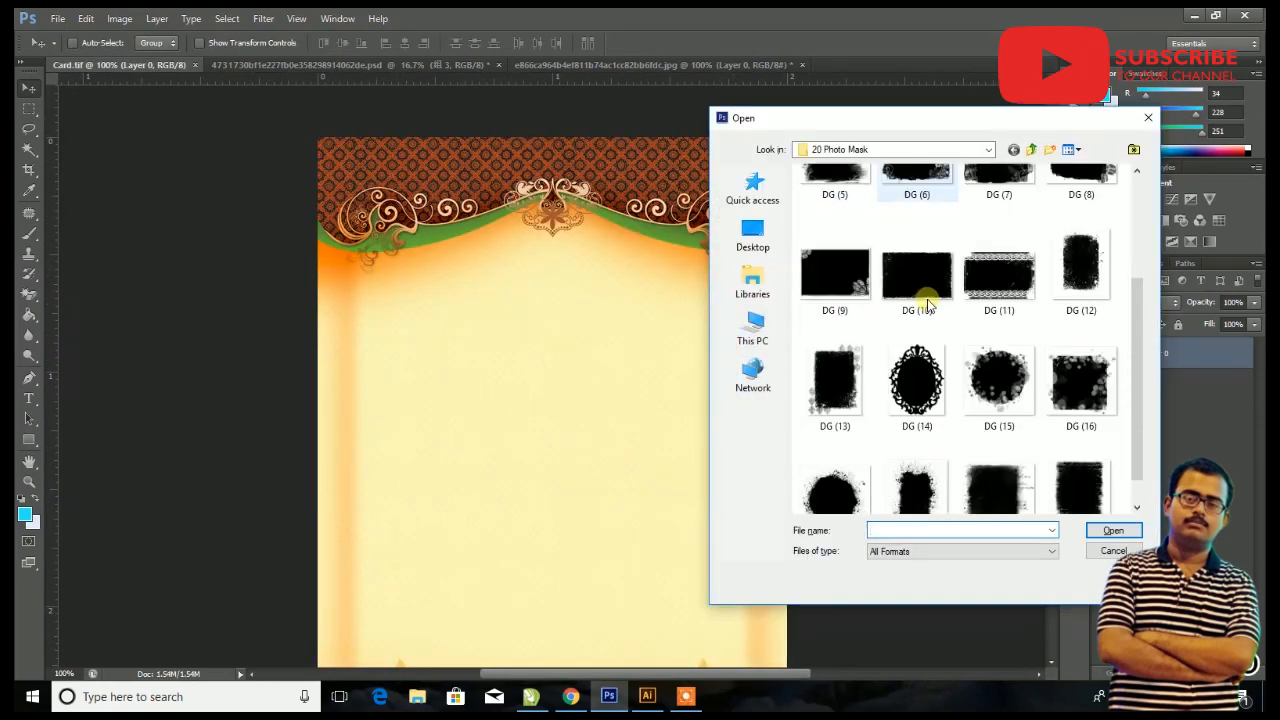
pyautogui.click(835, 462)
pyautogui.doubleClick(835, 462)
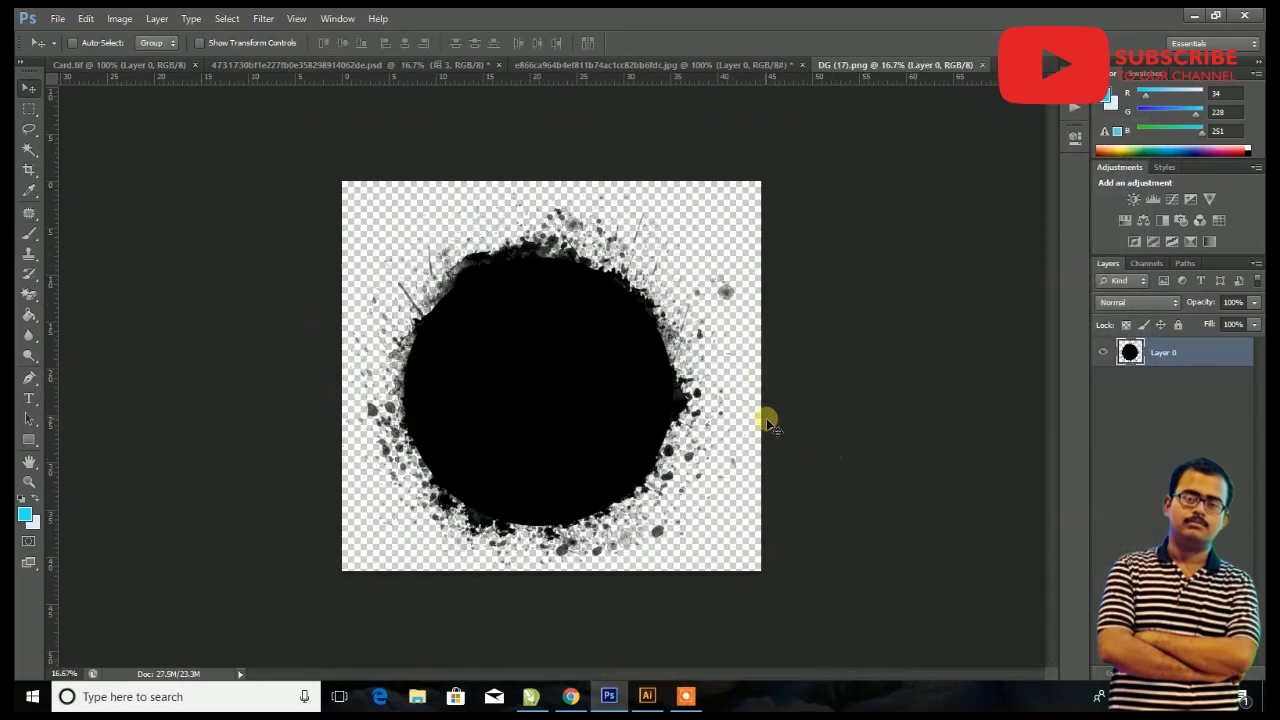
# - Scale down the DG (17) splatter mask and copy it into the Card.tif document
pyautogui.hotkey('ctrl', 't')
pyautogui.moveTo(760, 568); pyautogui.dragTo(600, 420)
pyautogui.press('Return')
pyautogui.moveTo(524, 352); pyautogui.dragTo(443, 262)
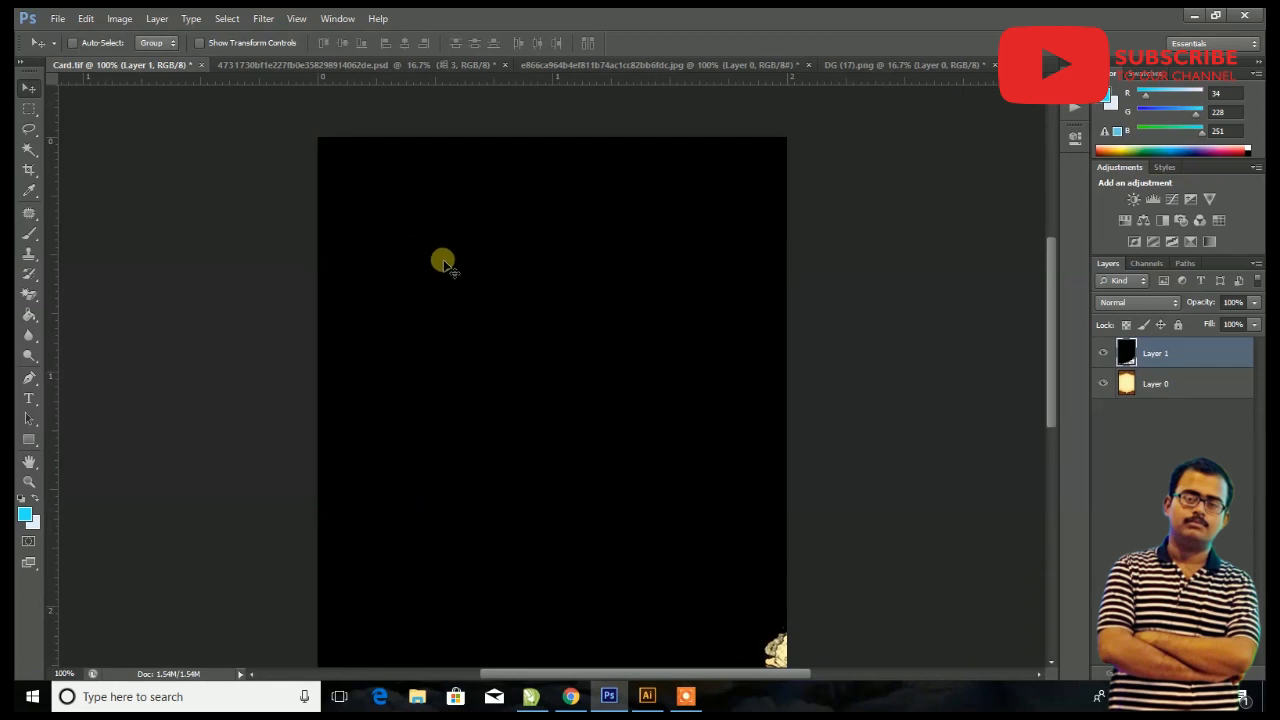
# - Shrink the splatter mask to fit within the card and place it over the card's upper area
pyautogui.hotkey('ctrl', '-')
pyautogui.hotkey('ctrl', '-')
pyautogui.hotkey('ctrl', 't')
pyautogui.moveTo(849, 629); pyautogui.dragTo(285, 140)
pyautogui.press('Return')
pyautogui.moveTo(229, 97); pyautogui.dragTo(562, 375)
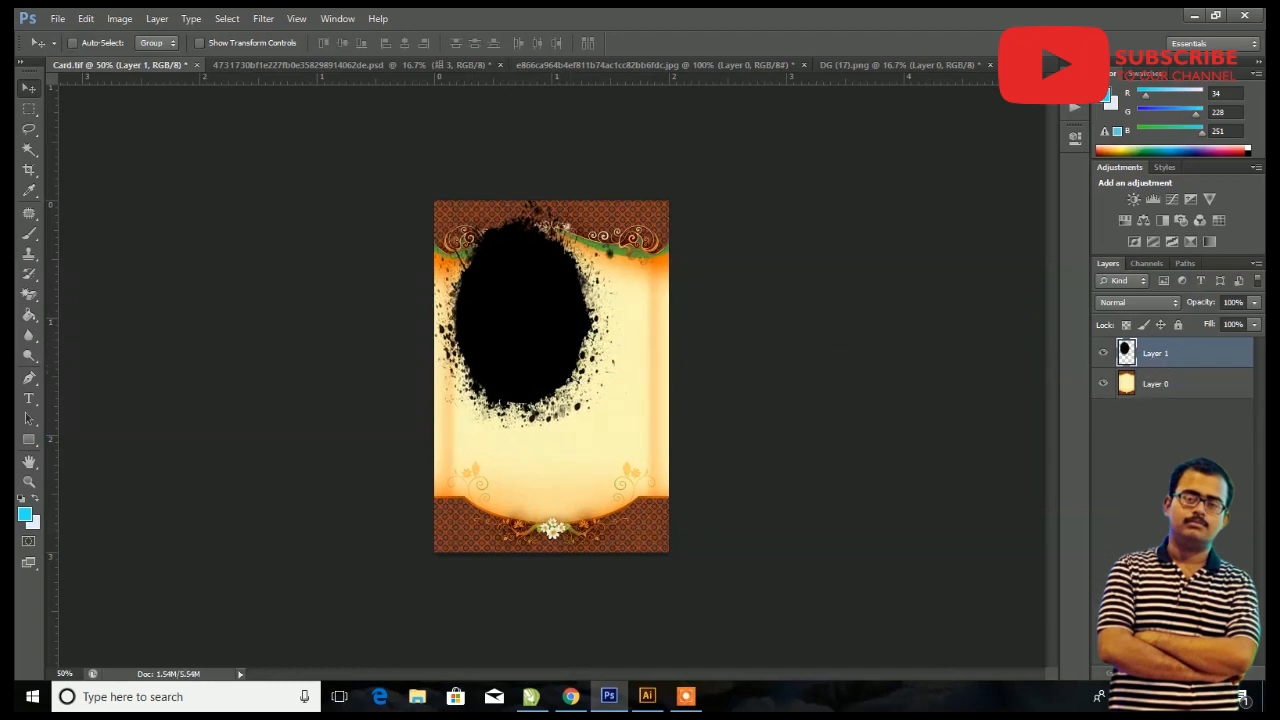
# - Delete the splatter mask layer from the card and close the DG (17) file without saving
pyautogui.press('Delete')
pyautogui.scroll(1, 505, 403)
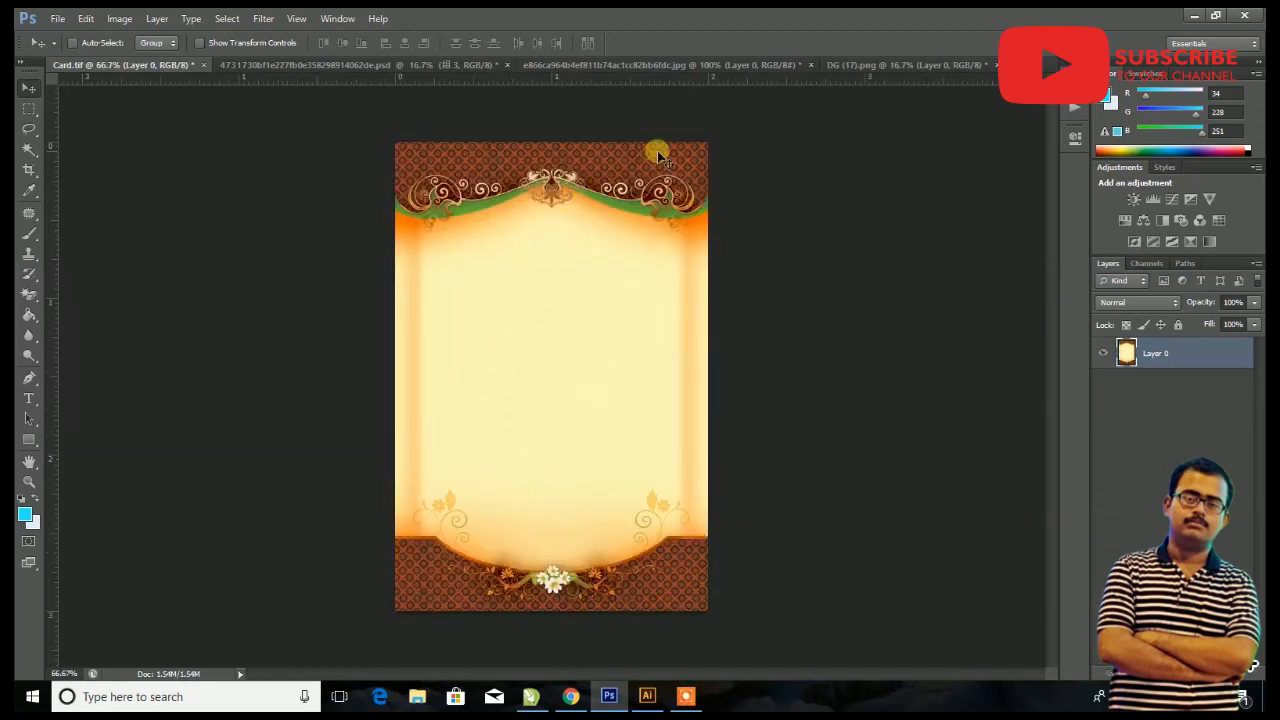
pyautogui.click(994, 64)
pyautogui.click(688, 266)
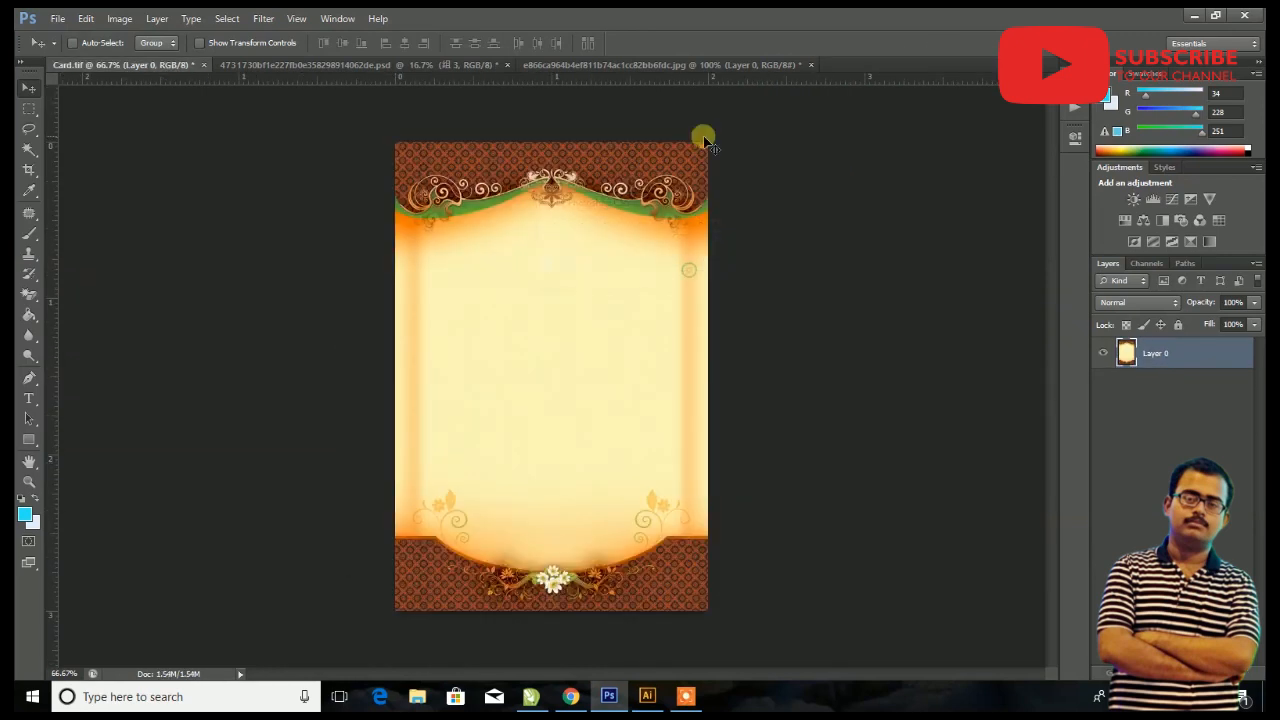
# - Copy the garlanded deity photo into Card.tif and centre it over the card's cream area
pyautogui.click(723, 64)
pyautogui.moveTo(590, 285); pyautogui.dragTo(500, 310)
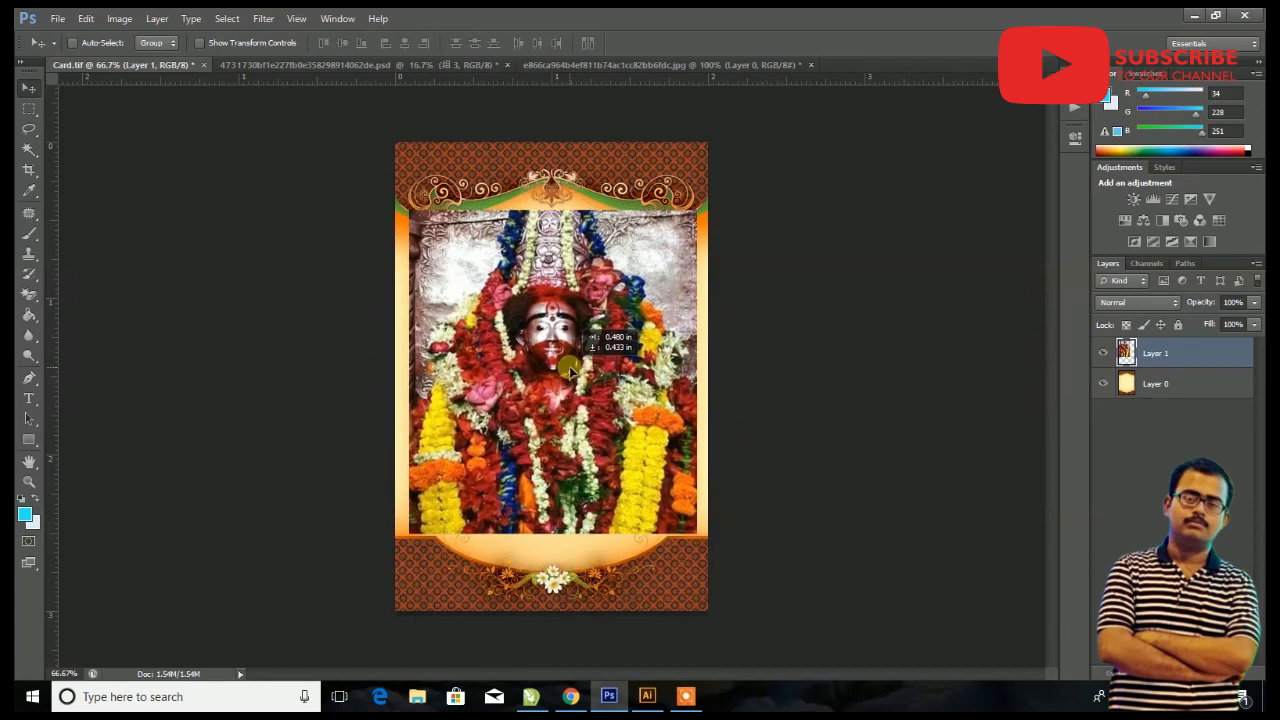
pyautogui.hotkey('ctrl', '1')
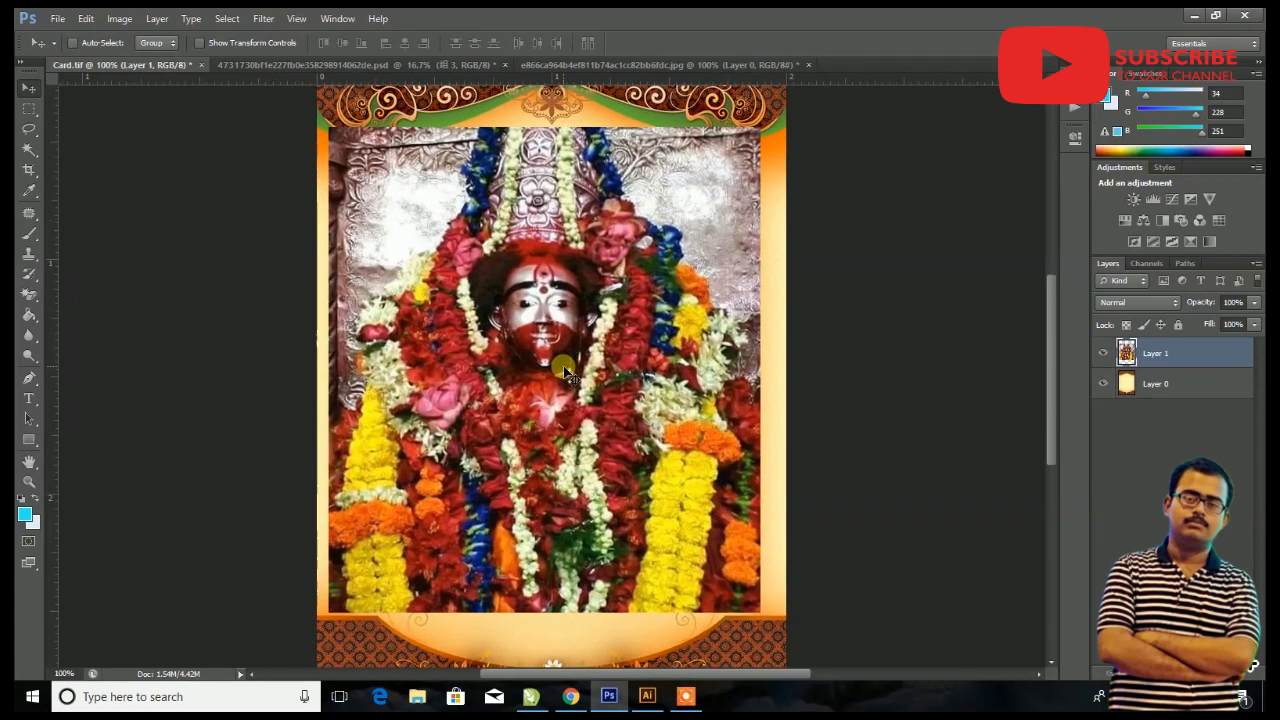
# - Add a layer mask to the deity photo layer and target the layer's image for the Brush tool
pyautogui.click(30, 147)
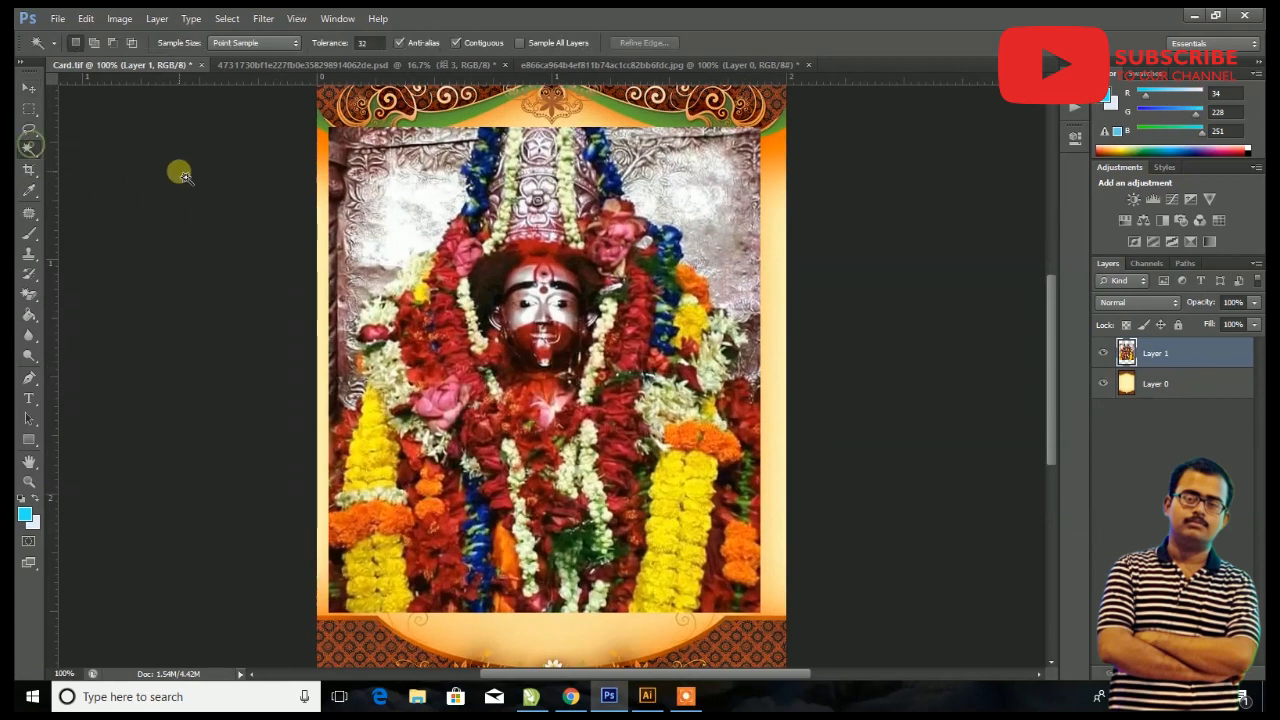
pyautogui.click(32, 233)
pyautogui.click(1153, 672)
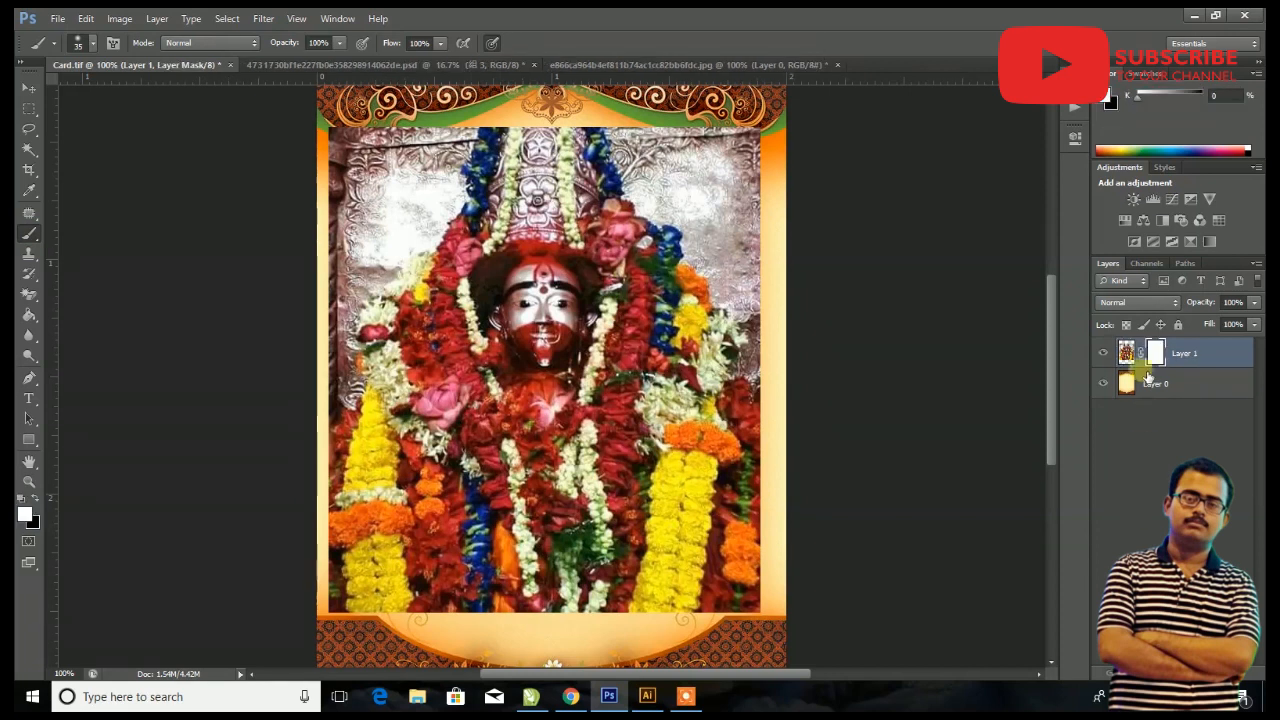
pyautogui.click(1127, 354)
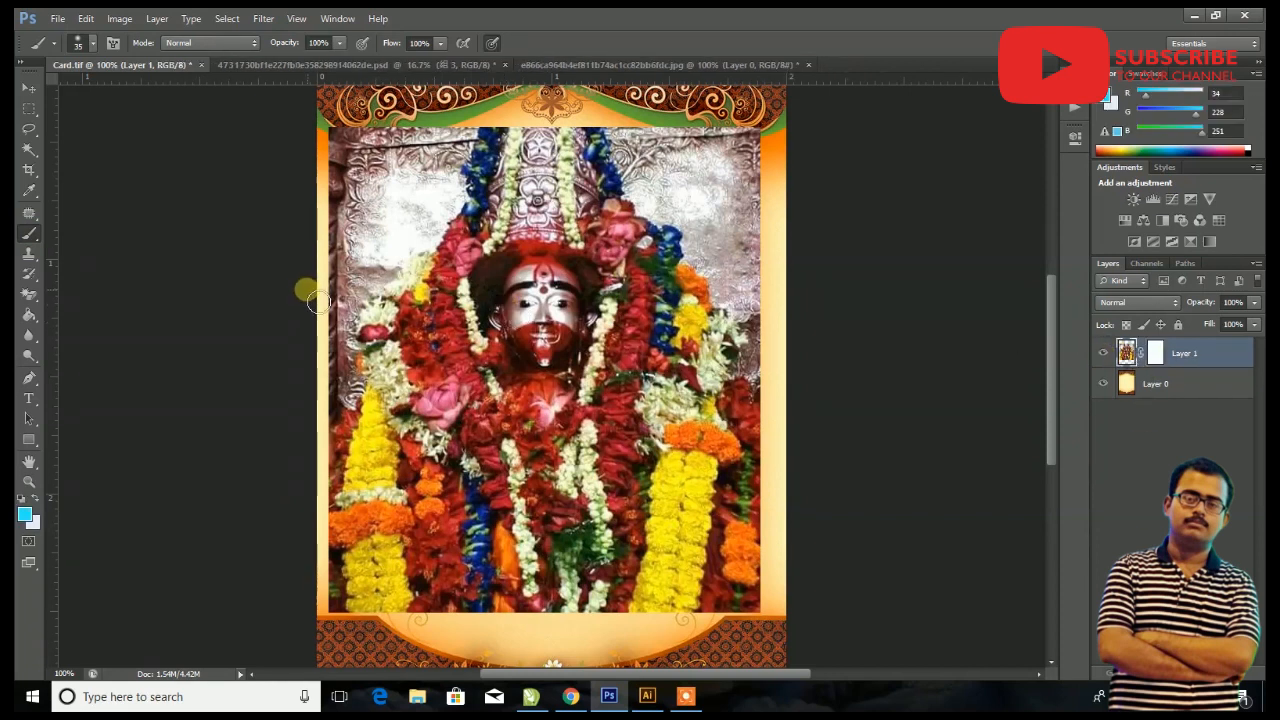
# - Set the brush size to 150 and its blending mode to Clear
pyautogui.press(']')
pyautogui.press(']')
pyautogui.press(']')
pyautogui.press(']')
pyautogui.press(']')
pyautogui.press(']')
pyautogui.press(']')
pyautogui.press(']')
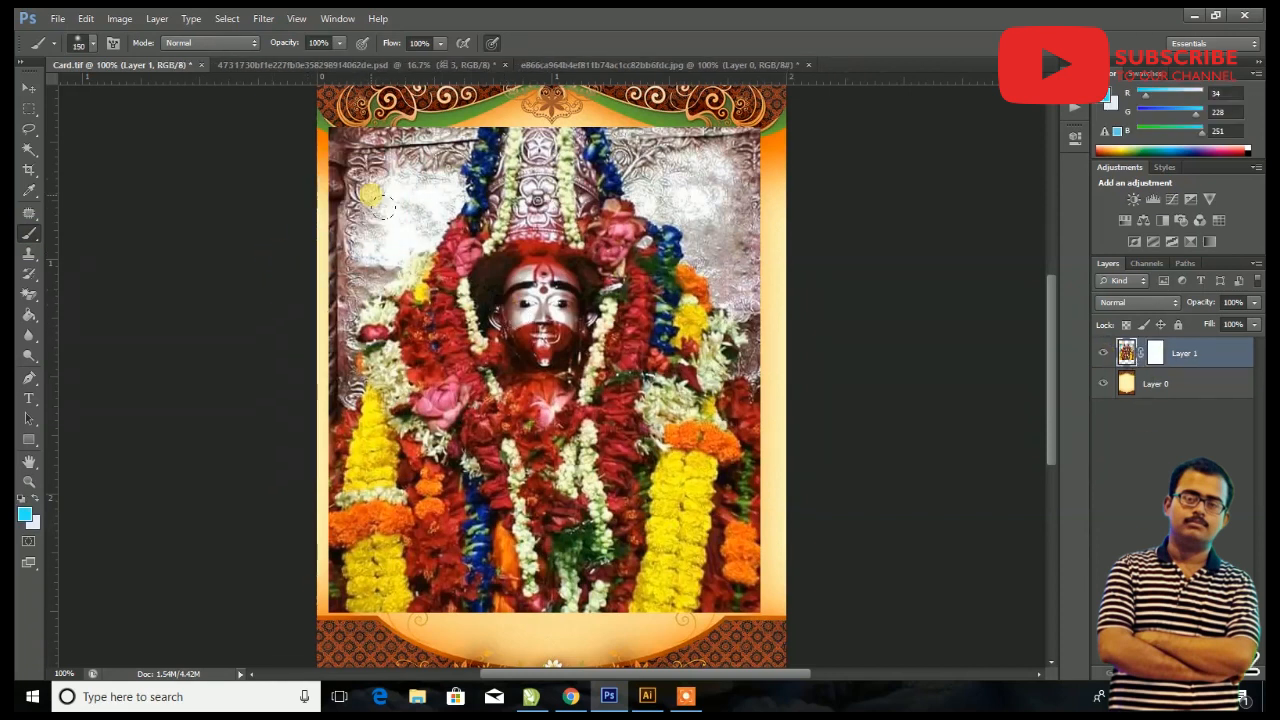
pyautogui.click(252, 43)
pyautogui.click(237, 90)
# - Erase the background around the deity photo with soft brush strokes, fading its outer edges into the card
pyautogui.moveTo(306, 137)
pyautogui.mouseDown()
pyautogui.moveTo(360, 150)
pyautogui.moveTo(410, 125)
pyautogui.moveTo(462, 130)
pyautogui.moveTo(352, 195)
pyautogui.moveTo(335, 255)
pyautogui.moveTo(372, 243)
pyautogui.mouseUp()
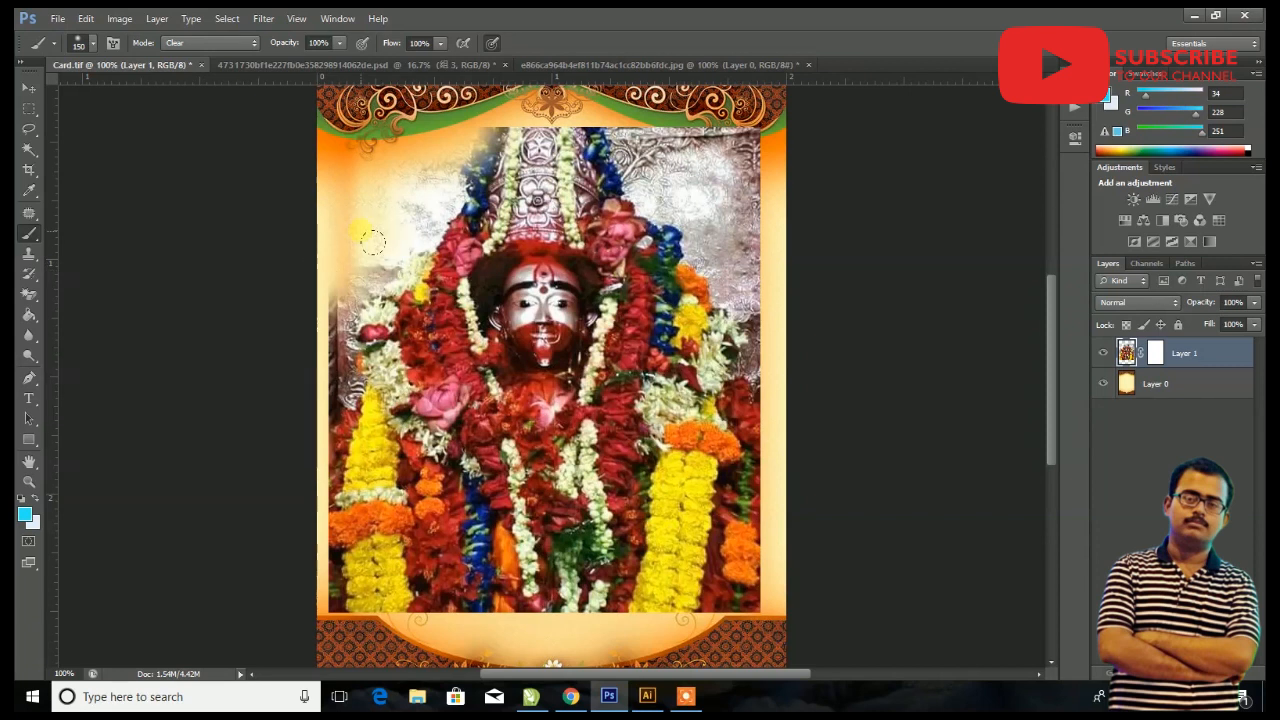
pyautogui.moveTo(437, 193)
pyautogui.mouseDown()
pyautogui.moveTo(488, 150)
pyautogui.moveTo(456, 112)
pyautogui.mouseUp()
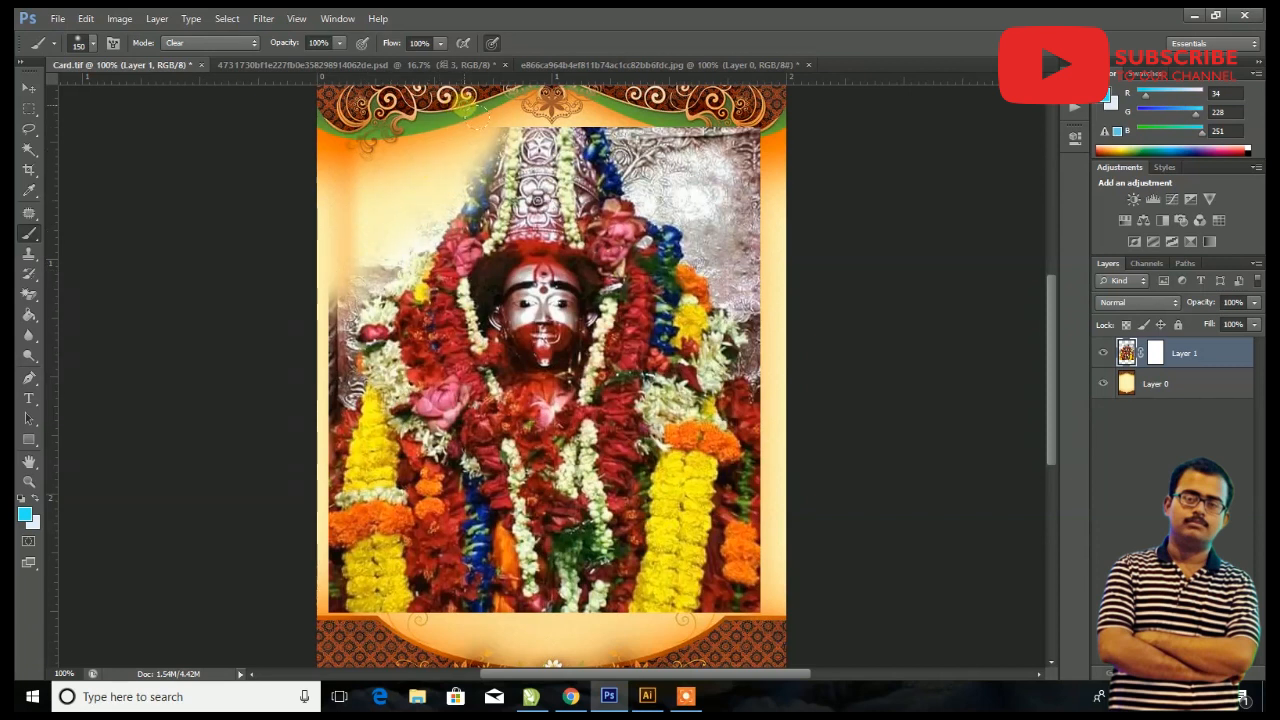
pyautogui.moveTo(331, 257)
pyautogui.mouseDown()
pyautogui.moveTo(302, 331)
pyautogui.moveTo(378, 269)
pyautogui.moveTo(334, 429)
pyautogui.moveTo(336, 359)
pyautogui.moveTo(306, 465)
pyautogui.moveTo(331, 402)
pyautogui.moveTo(309, 444)
pyautogui.moveTo(308, 562)
pyautogui.mouseUp()
pyautogui.moveTo(330, 470)
pyautogui.mouseDown()
pyautogui.moveTo(358, 607)
pyautogui.moveTo(383, 615)
pyautogui.moveTo(370, 578)
pyautogui.moveTo(388, 585)
pyautogui.moveTo(463, 652)
pyautogui.moveTo(494, 615)
pyautogui.moveTo(530, 657)
pyautogui.moveTo(556, 643)
pyautogui.moveTo(486, 648)
pyautogui.moveTo(744, 620)
pyautogui.moveTo(774, 601)
pyautogui.moveTo(612, 629)
pyautogui.moveTo(722, 573)
pyautogui.moveTo(732, 534)
pyautogui.moveTo(719, 603)
pyautogui.moveTo(719, 572)
pyautogui.moveTo(763, 490)
pyautogui.moveTo(750, 493)
pyautogui.moveTo(733, 385)
pyautogui.moveTo(729, 262)
pyautogui.moveTo(635, 130)
pyautogui.moveTo(731, 173)
pyautogui.moveTo(763, 205)
pyautogui.moveTo(775, 520)
pyautogui.mouseUp()
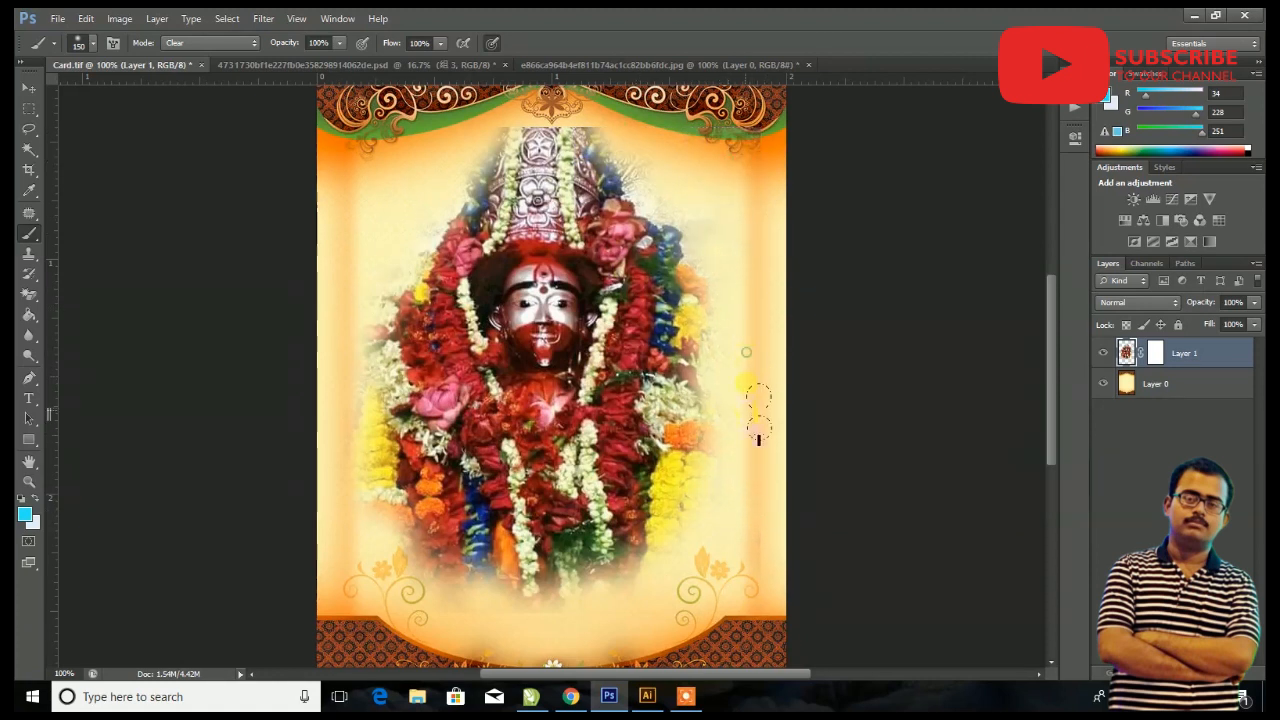
pyautogui.moveTo(758, 432); pyautogui.dragTo(751, 450)
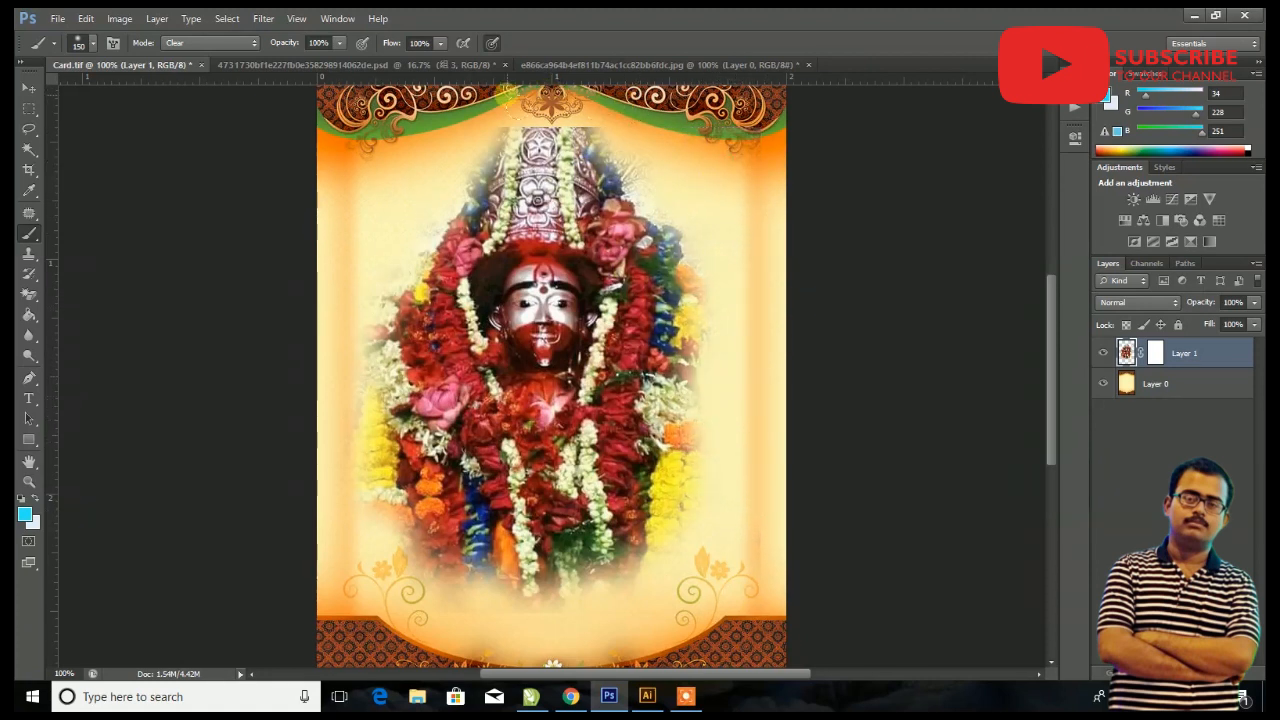
pyautogui.doubleClick(541, 77)
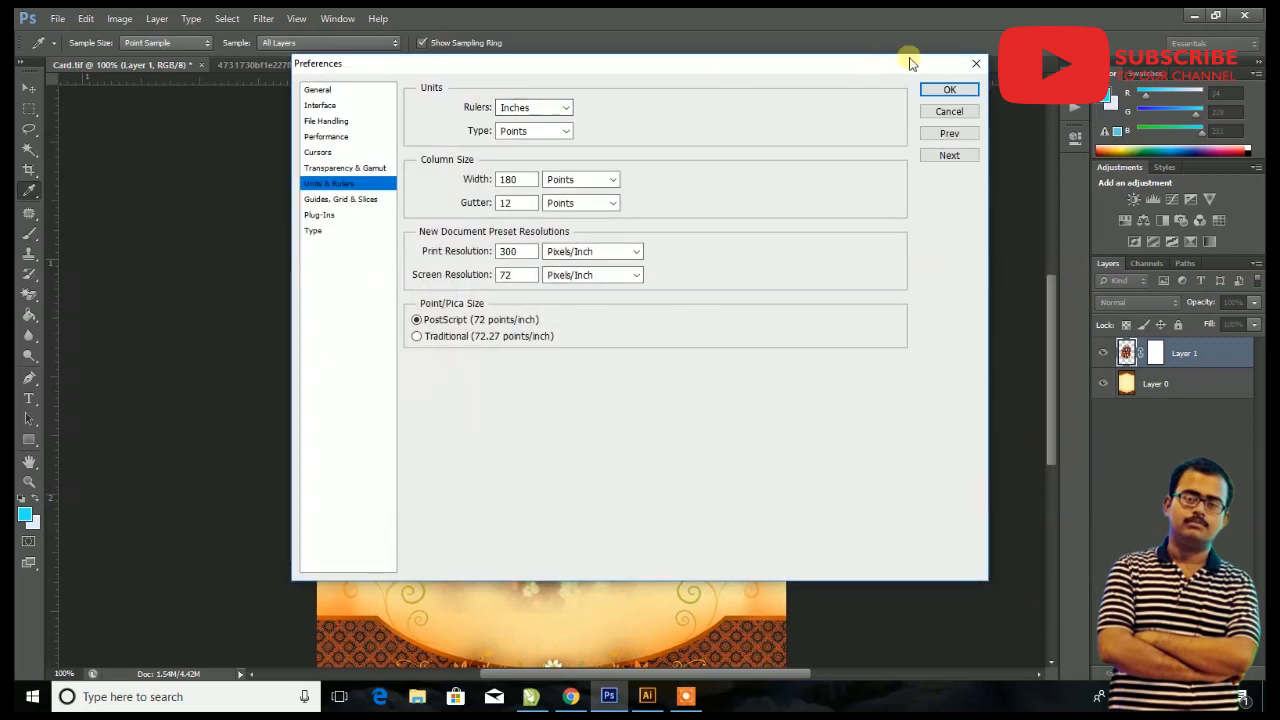
pyautogui.click(976, 62)
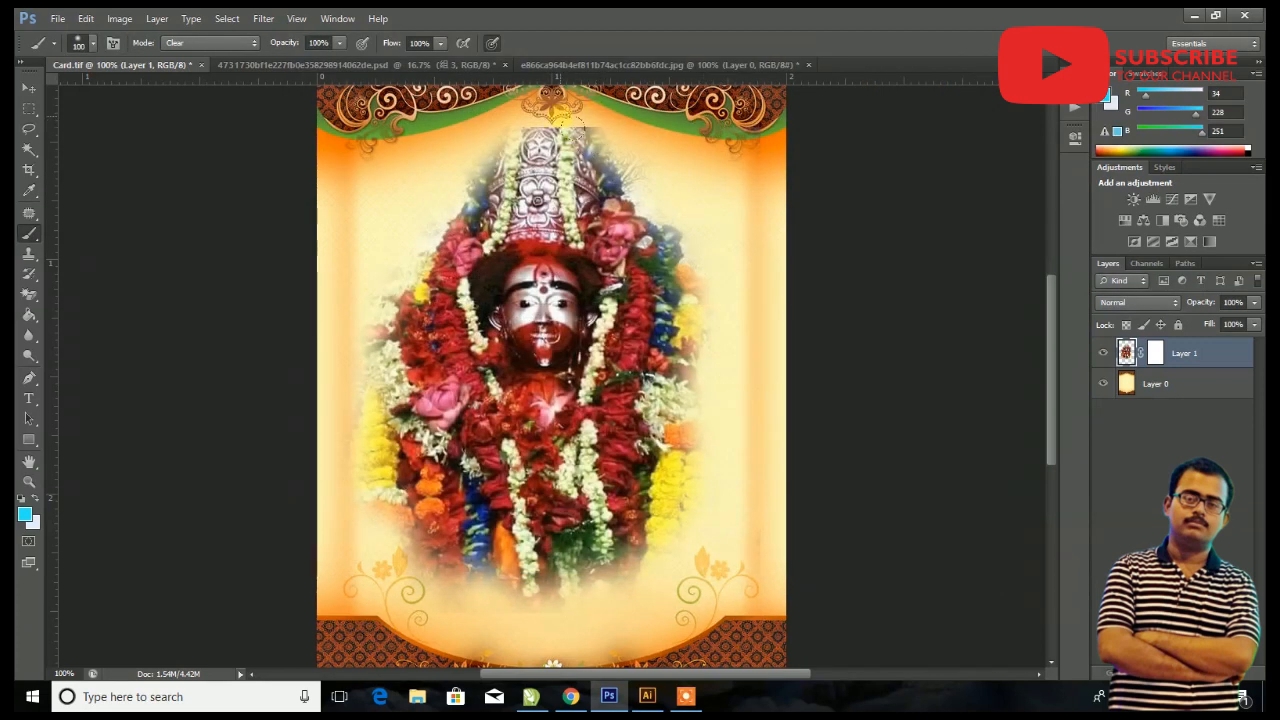
# - Soften the crown's top edge and the garlands' right and lower edges with the Clear brush at sizes 100 and 175
pyautogui.moveTo(590, 127); pyautogui.dragTo(613, 137)
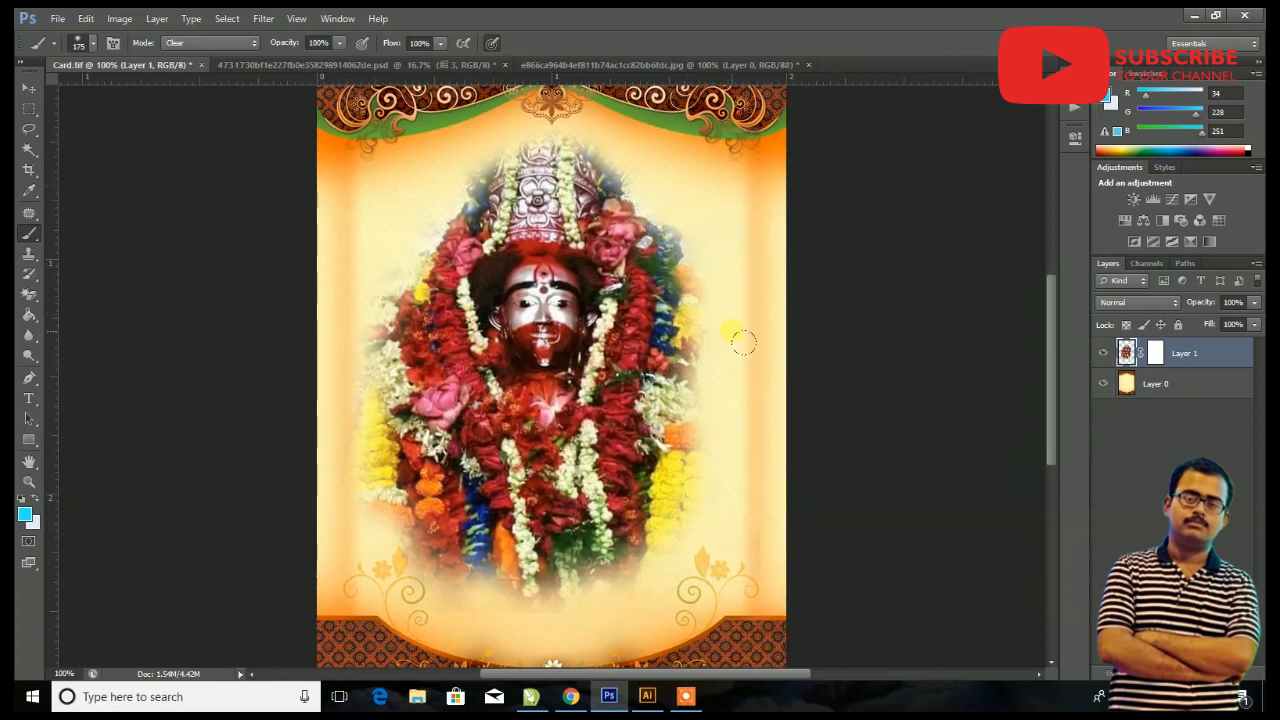
pyautogui.moveTo(757, 298); pyautogui.dragTo(753, 282)
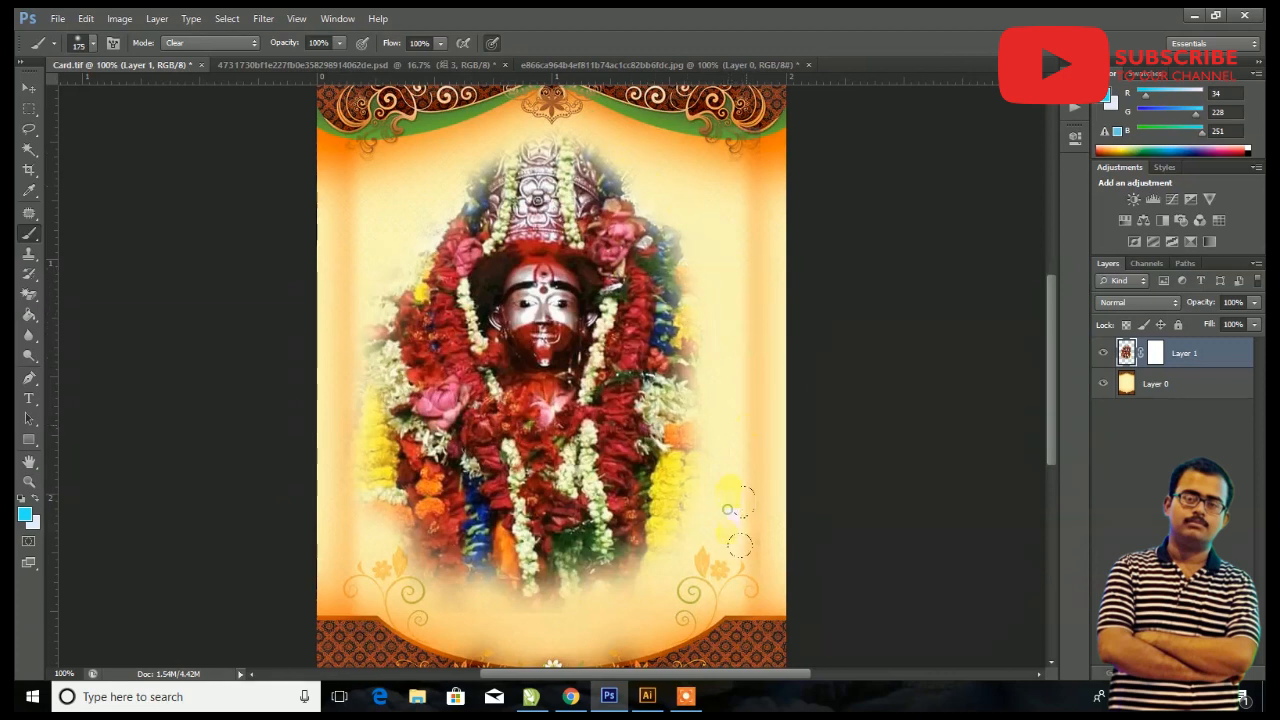
pyautogui.moveTo(565, 605)
pyautogui.mouseDown()
pyautogui.moveTo(355, 520)
pyautogui.moveTo(349, 415)
pyautogui.moveTo(363, 521)
pyautogui.moveTo(374, 492)
pyautogui.moveTo(357, 381)
pyautogui.moveTo(369, 304)
pyautogui.moveTo(379, 533)
pyautogui.moveTo(405, 605)
pyautogui.moveTo(463, 635)
pyautogui.moveTo(605, 641)
pyautogui.moveTo(689, 615)
pyautogui.mouseUp()
# - Scale the faded deity cutout down to a small figure in the card's upper left area
pyautogui.click(29, 87)
pyautogui.hotkey('ctrl', 't')
pyautogui.moveTo(760, 611); pyautogui.dragTo(489, 323)
pyautogui.press('Return')
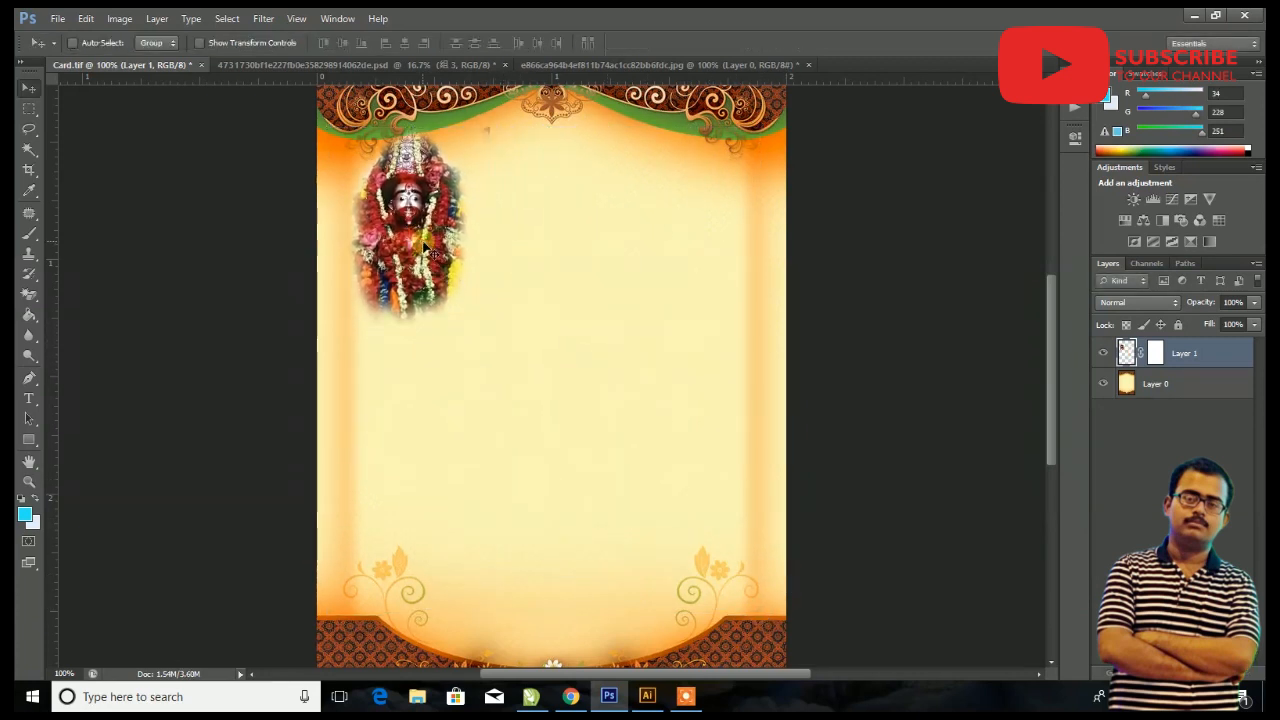
# - Move the deity figure into the card's top-left corner over the patterned border and enlarge it slightly
pyautogui.moveTo(423, 247); pyautogui.dragTo(392, 192)
pyautogui.scroll(2, 440, 251)
pyautogui.moveTo(395, 316); pyautogui.dragTo(390, 266)
pyautogui.hotkey('ctrl', 't')
pyautogui.moveTo(450, 348); pyautogui.dragTo(484, 390)
pyautogui.press('Return')
pyautogui.moveTo(398, 267); pyautogui.dragTo(389, 255)
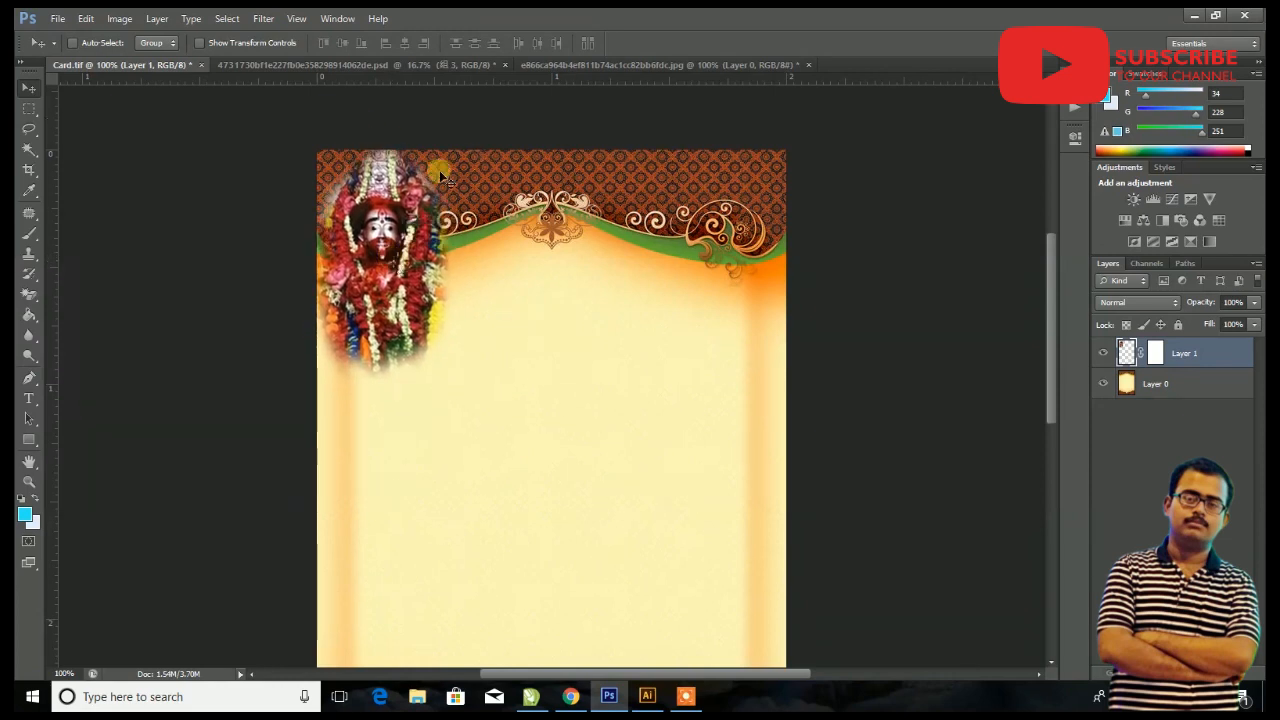
# - Open the blue and yellow spotlight beam image from the Downloads folder
pyautogui.hotkey('ctrl', 'o')
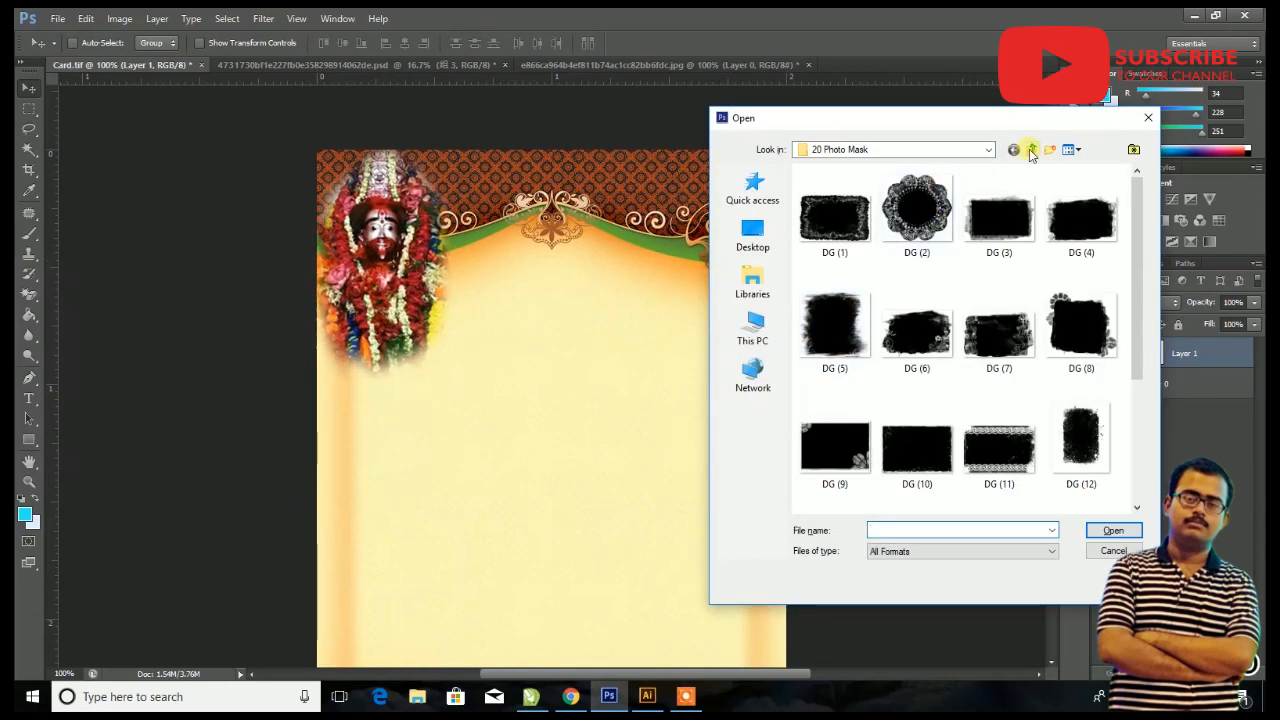
pyautogui.click(1032, 150)
pyautogui.click(1032, 150)
pyautogui.click(1033, 150)
pyautogui.doubleClick(862, 231)
pyautogui.scroll(-5, 1030, 270)
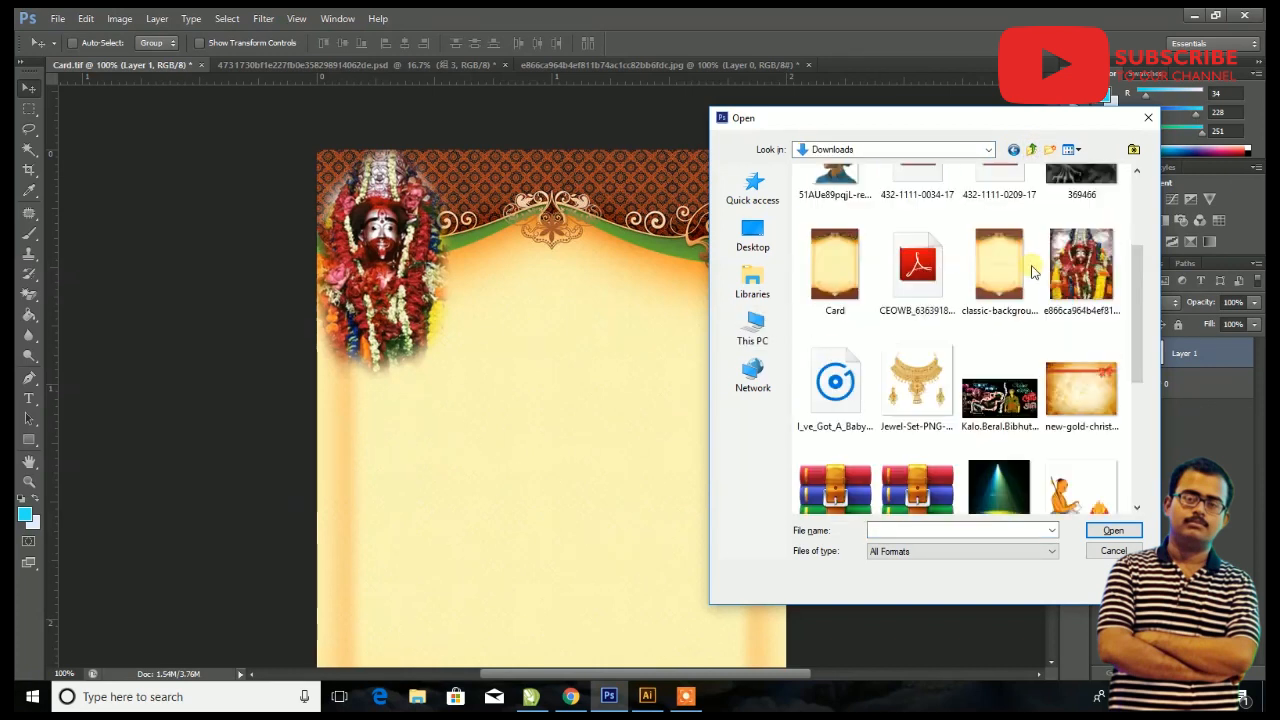
pyautogui.doubleClick(1000, 322)
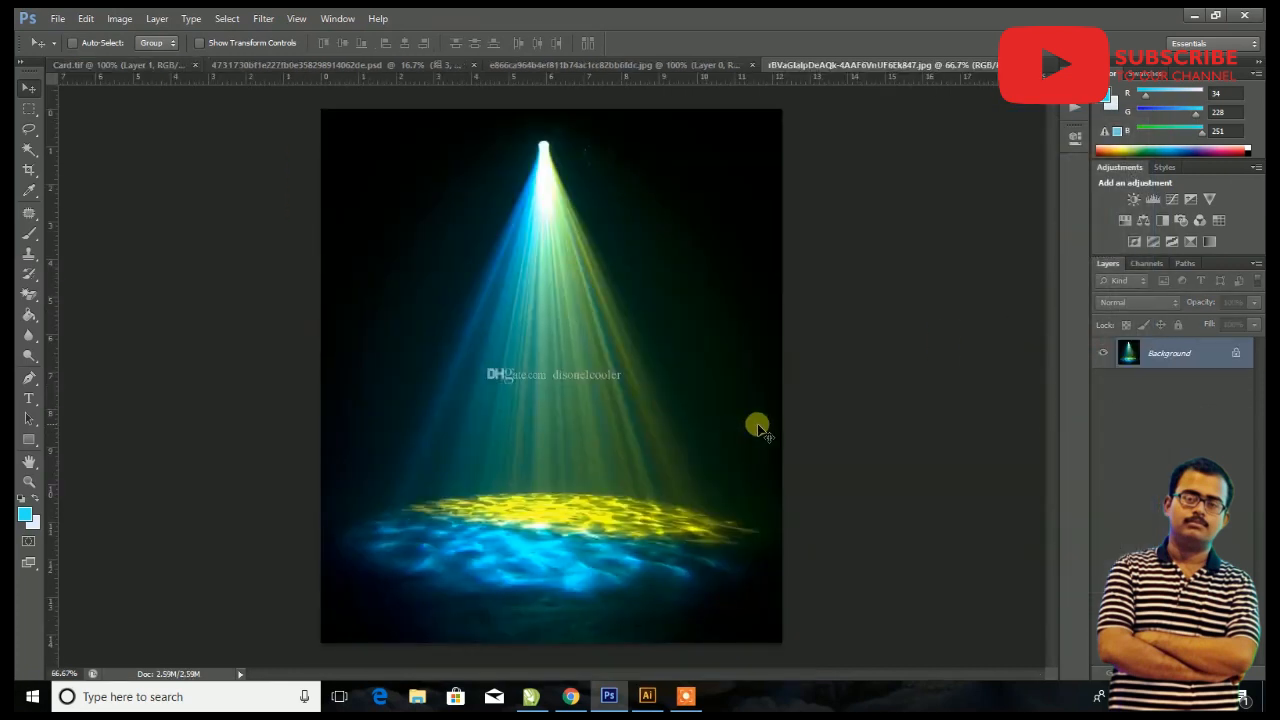
# - Unlock the spotlight image's background layer, then select its dark surroundings with the Magic Wand and delete them
pyautogui.doubleClick(1175, 369)
pyautogui.press('Return')
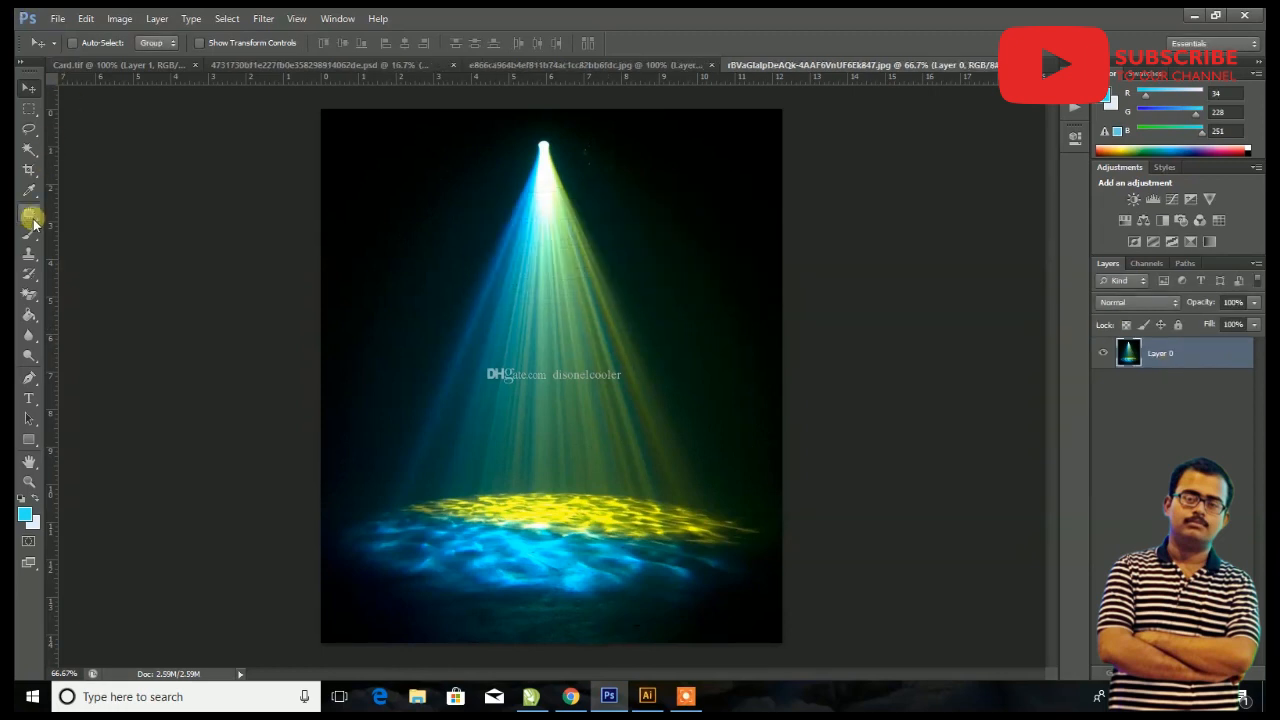
pyautogui.click(29, 152)
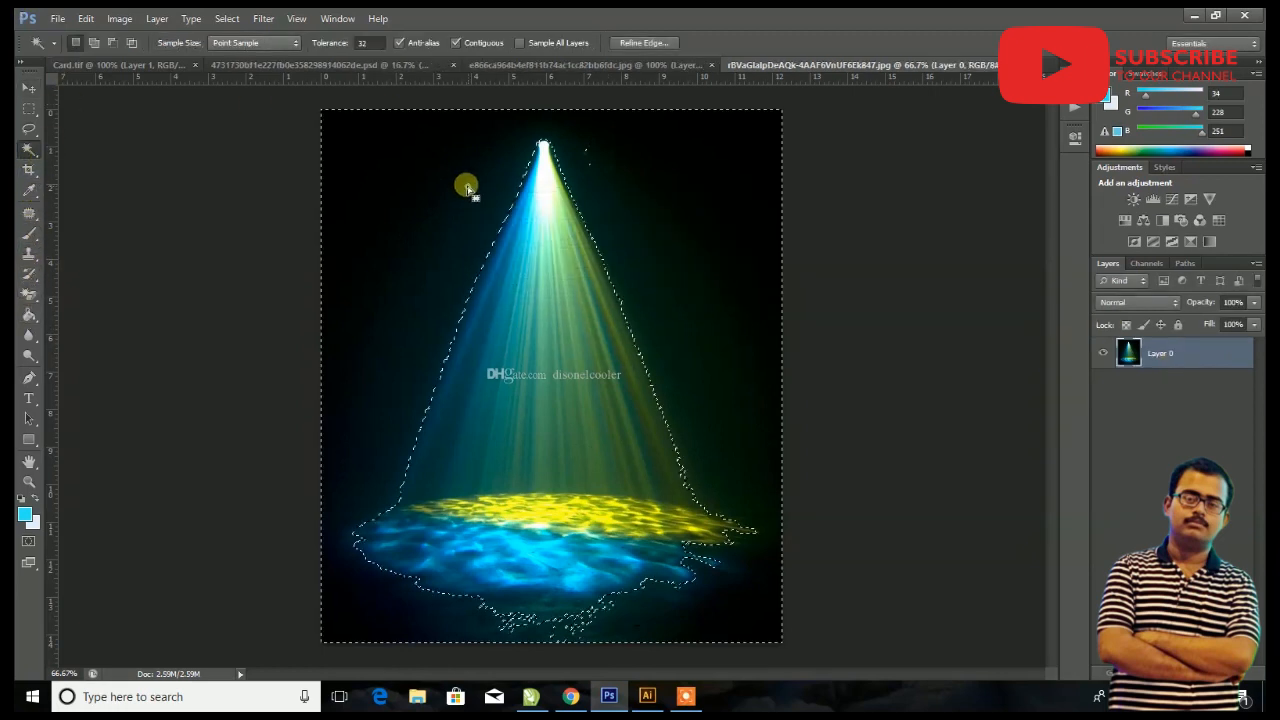
pyautogui.click(466, 218)
pyautogui.press('Delete')
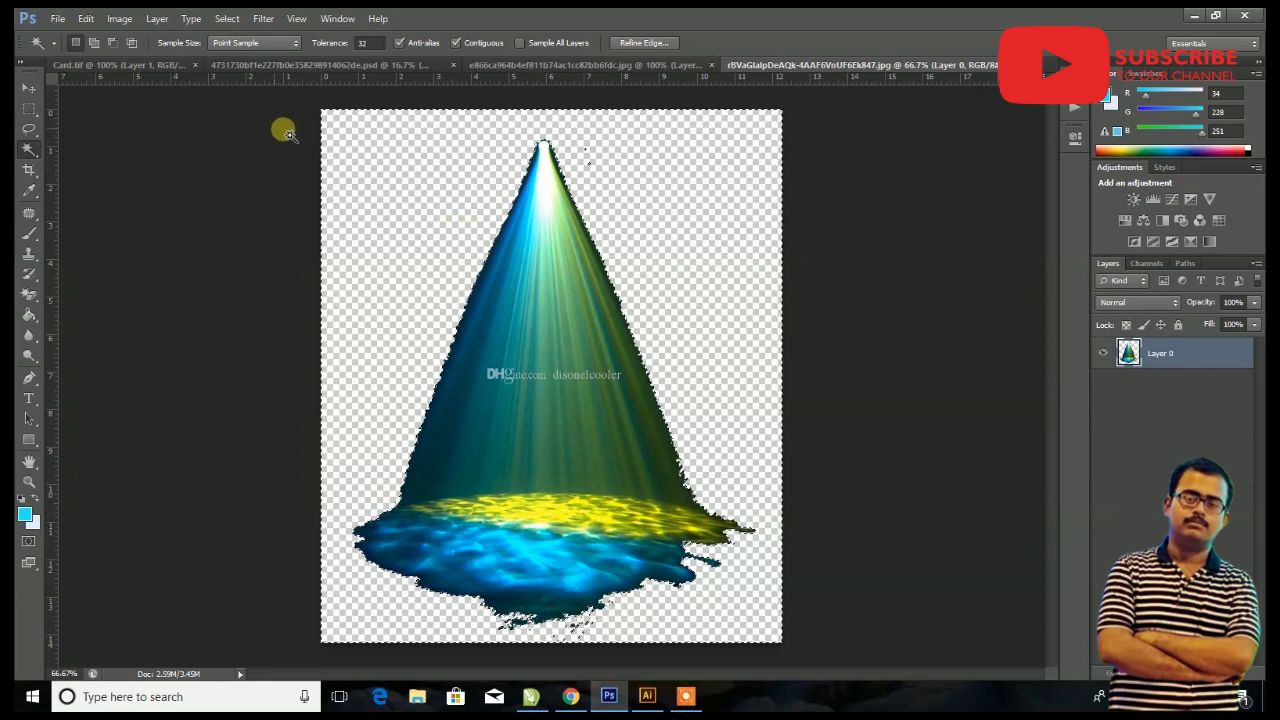
# - Deselect the spotlight cutout and fade its sides, base and tip with a soft Brush in Clear mode
pyautogui.click(29, 88)
pyautogui.hotkey('ctrl', 'd')
pyautogui.click(29, 233)
pyautogui.moveTo(336, 526)
pyautogui.mouseDown()
pyautogui.moveTo(372, 590)
pyautogui.moveTo(420, 626)
pyautogui.moveTo(489, 635)
pyautogui.moveTo(425, 630)
pyautogui.moveTo(630, 632)
pyautogui.moveTo(586, 648)
pyautogui.moveTo(614, 648)
pyautogui.moveTo(685, 618)
pyautogui.moveTo(753, 546)
pyautogui.moveTo(711, 578)
pyautogui.moveTo(717, 591)
pyautogui.moveTo(747, 514)
pyautogui.moveTo(719, 483)
pyautogui.moveTo(680, 326)
pyautogui.mouseUp()
pyautogui.moveTo(711, 414)
pyautogui.mouseDown()
pyautogui.moveTo(704, 433)
pyautogui.moveTo(677, 340)
pyautogui.mouseUp()
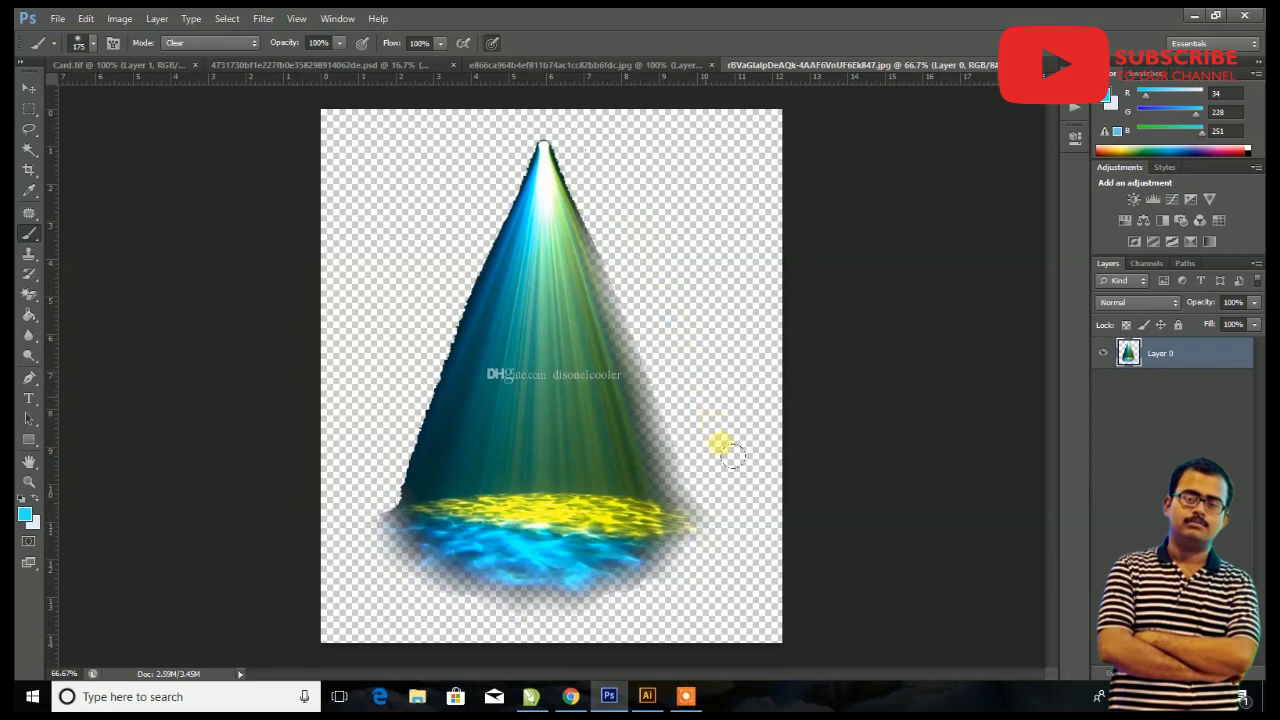
pyautogui.moveTo(335, 505)
pyautogui.mouseDown()
pyautogui.moveTo(377, 497)
pyautogui.moveTo(384, 414)
pyautogui.moveTo(416, 348)
pyautogui.moveTo(416, 398)
pyautogui.moveTo(439, 290)
pyautogui.moveTo(402, 313)
pyautogui.moveTo(395, 417)
pyautogui.moveTo(361, 513)
pyautogui.moveTo(433, 280)
pyautogui.mouseUp()
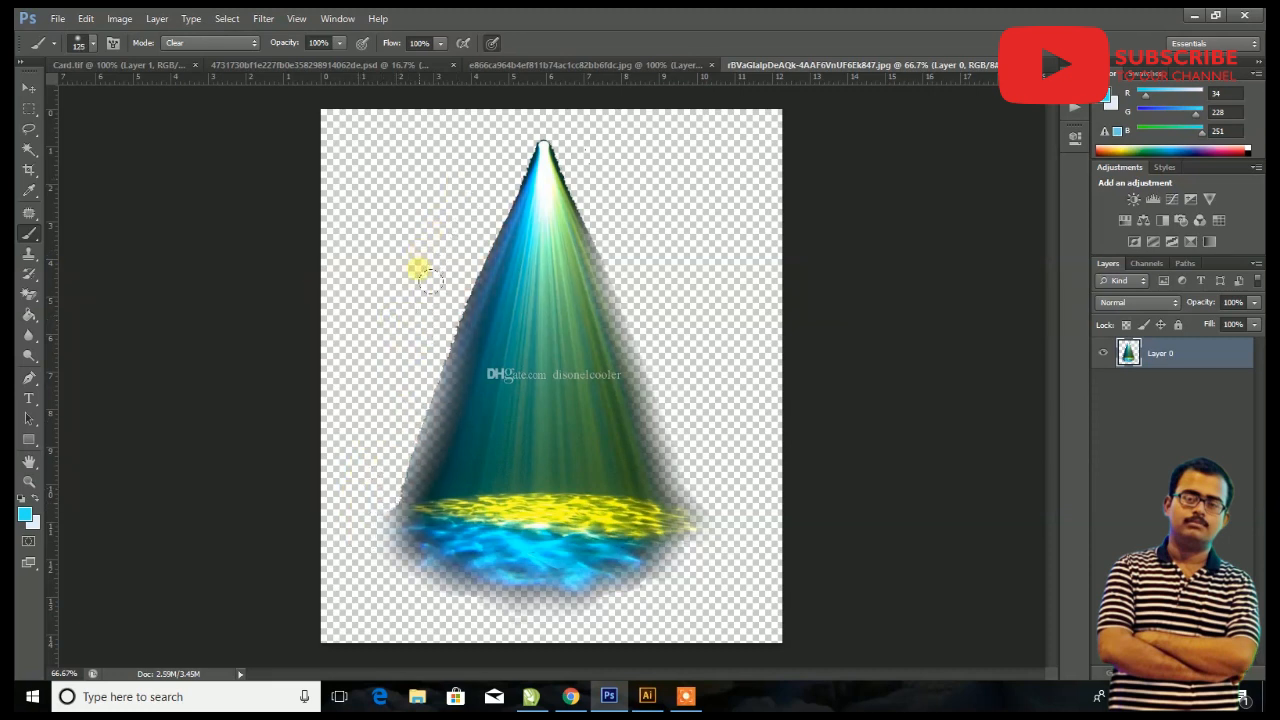
pyautogui.moveTo(429, 366); pyautogui.dragTo(462, 300)
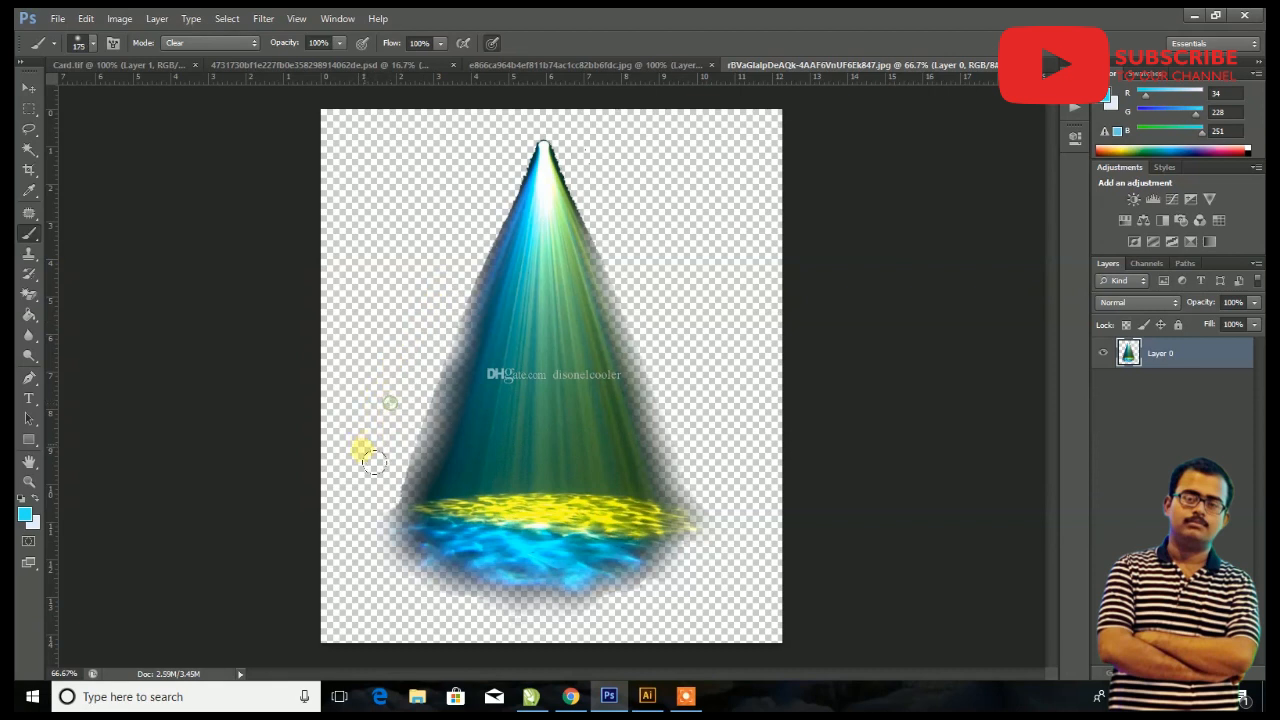
pyautogui.moveTo(388, 575)
pyautogui.mouseDown()
pyautogui.moveTo(406, 610)
pyautogui.moveTo(467, 627)
pyautogui.mouseUp()
pyautogui.moveTo(640, 622)
pyautogui.mouseDown()
pyautogui.moveTo(709, 598)
pyautogui.moveTo(721, 547)
pyautogui.moveTo(678, 588)
pyautogui.mouseUp()
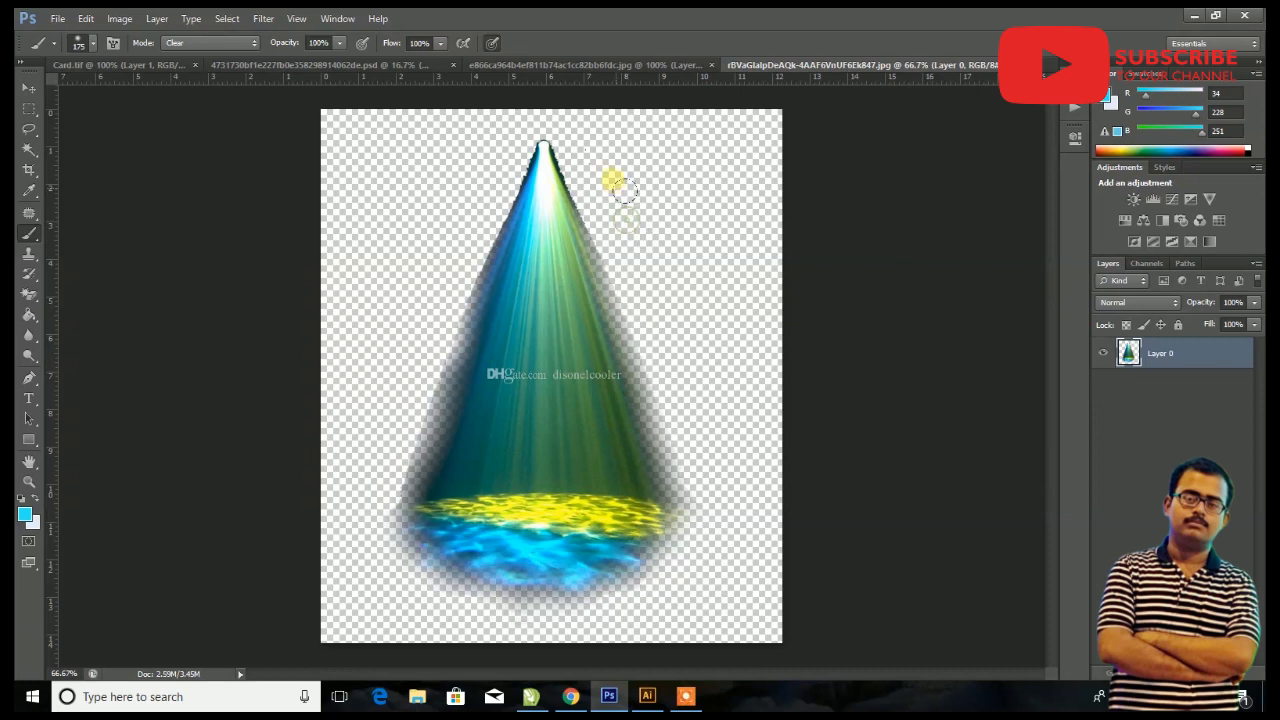
pyautogui.moveTo(461, 222); pyautogui.dragTo(485, 178)
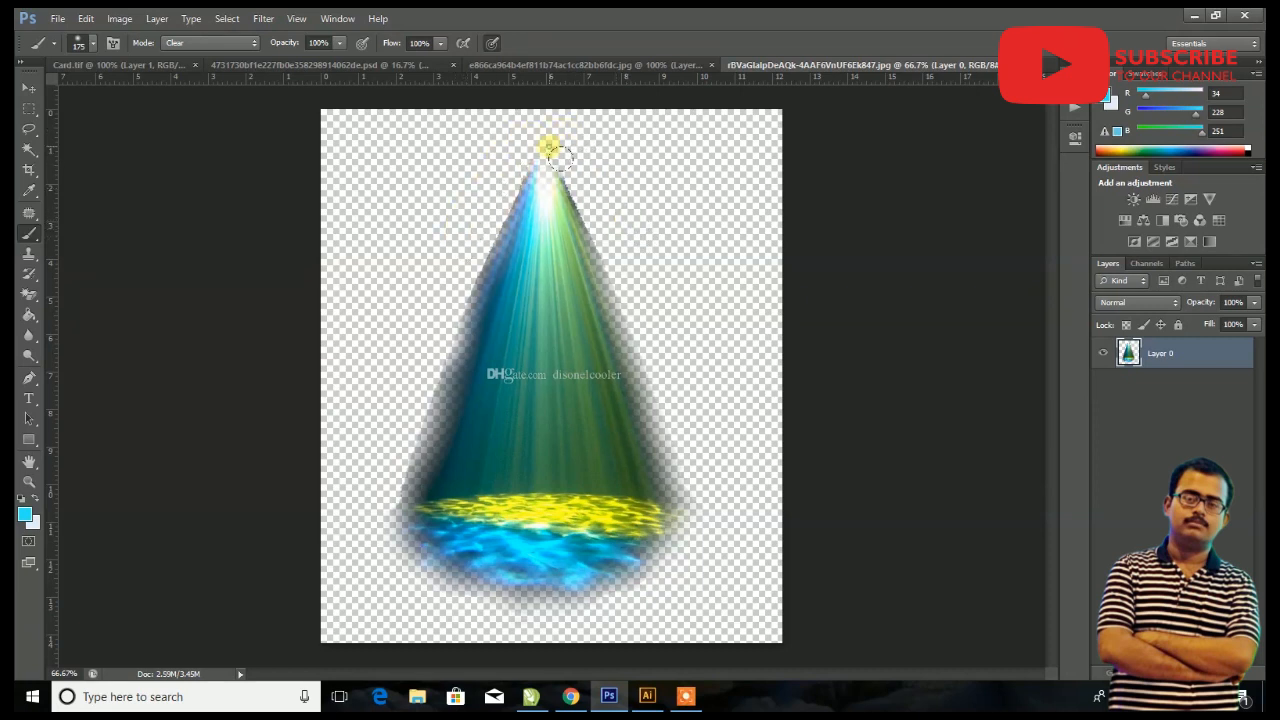
pyautogui.moveTo(460, 258); pyautogui.dragTo(555, 145)
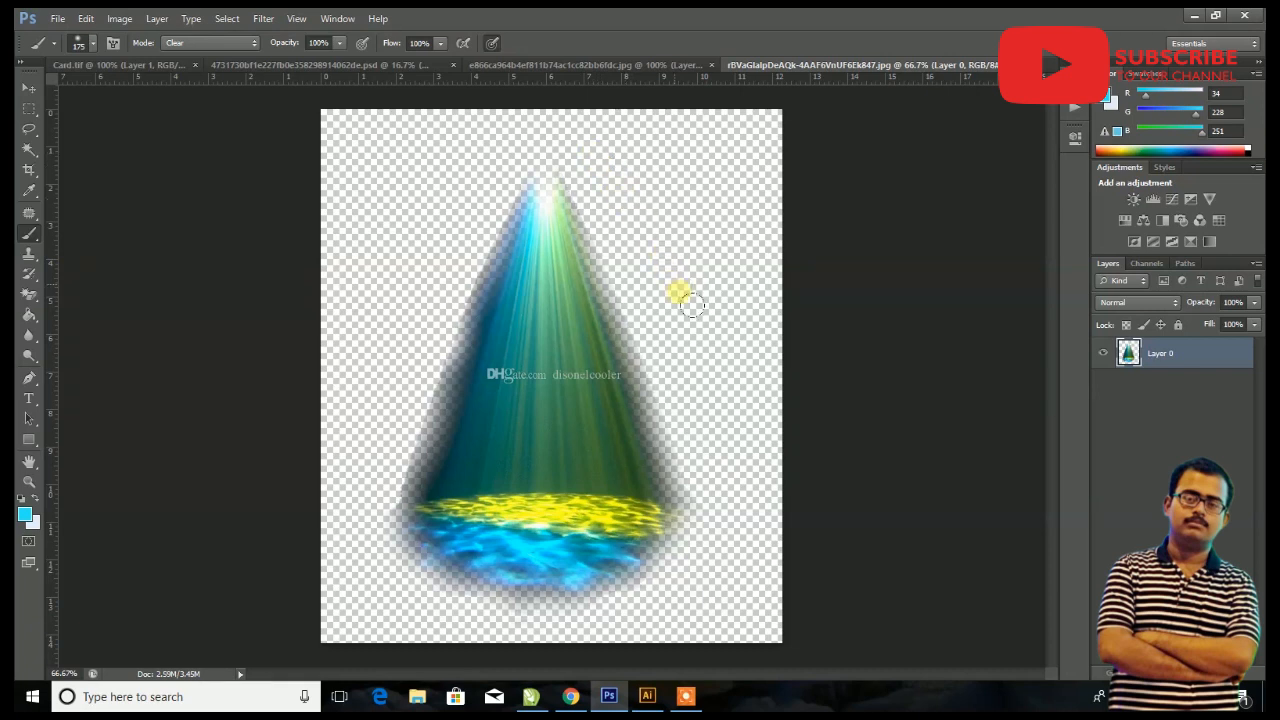
# - Bring the blue and yellow spotlight into the card and scale it down to a small beam below the deity's face
pyautogui.click(30, 88)
pyautogui.moveTo(560, 328); pyautogui.dragTo(592, 314)
pyautogui.hotkey('ctrl', 't')
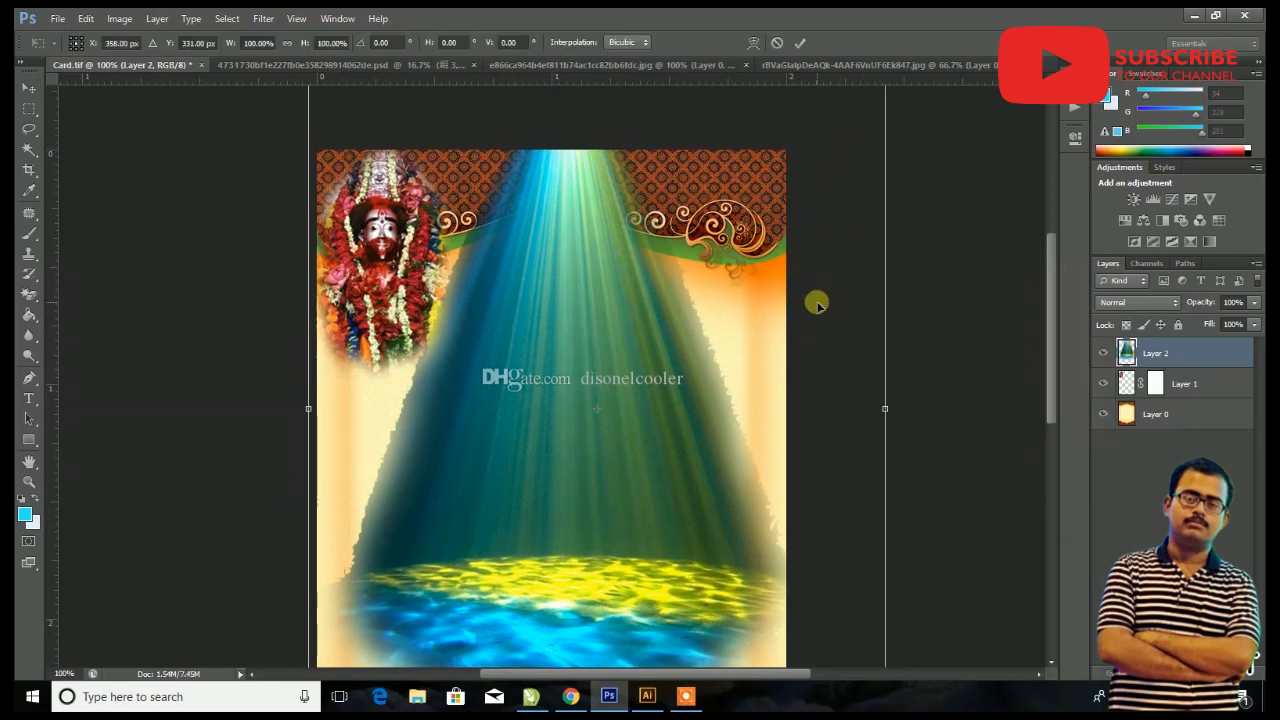
pyautogui.scroll(3, 830, 270)
pyautogui.moveTo(898, 172); pyautogui.dragTo(404, 423)
pyautogui.press('Return')
pyautogui.scroll(-1, 680, 253)
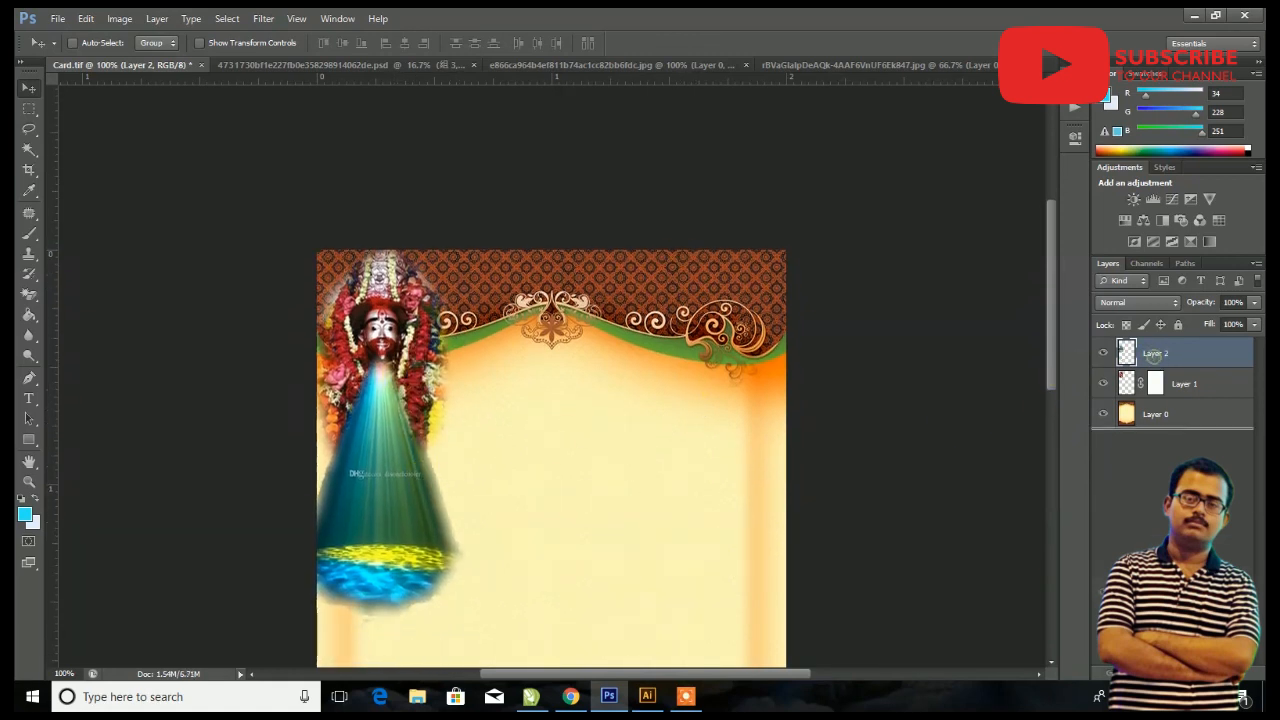
# - Delete the blue and yellow spotlight layer and nudge the deity figure slightly to the right
pyautogui.press('Delete')
pyautogui.rightClick(386, 358)
pyautogui.click(415, 362)
pyautogui.moveTo(402, 368); pyautogui.dragTo(411, 376)
pyautogui.scroll(-4, 409, 374)
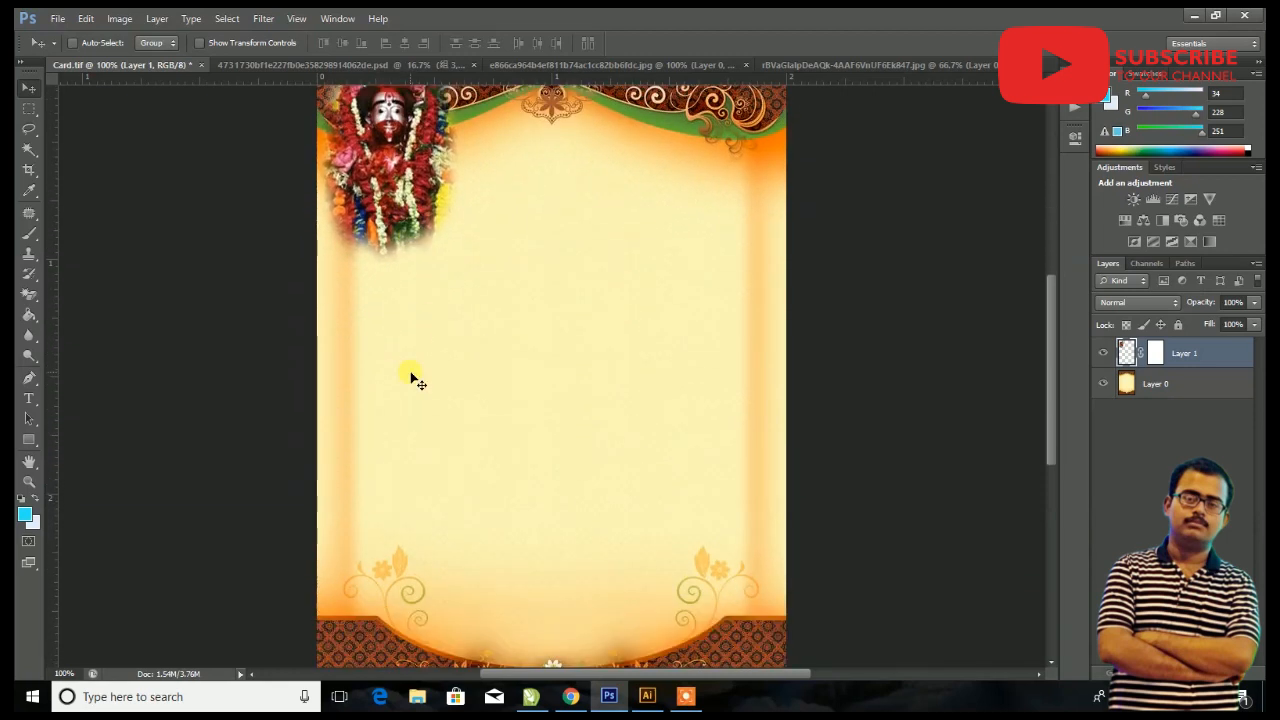
# - Open the golden stage-lighting PNG and bring its light beam into the card
pyautogui.hotkey('ctrl', 'o')
pyautogui.doubleClick(1081, 325)
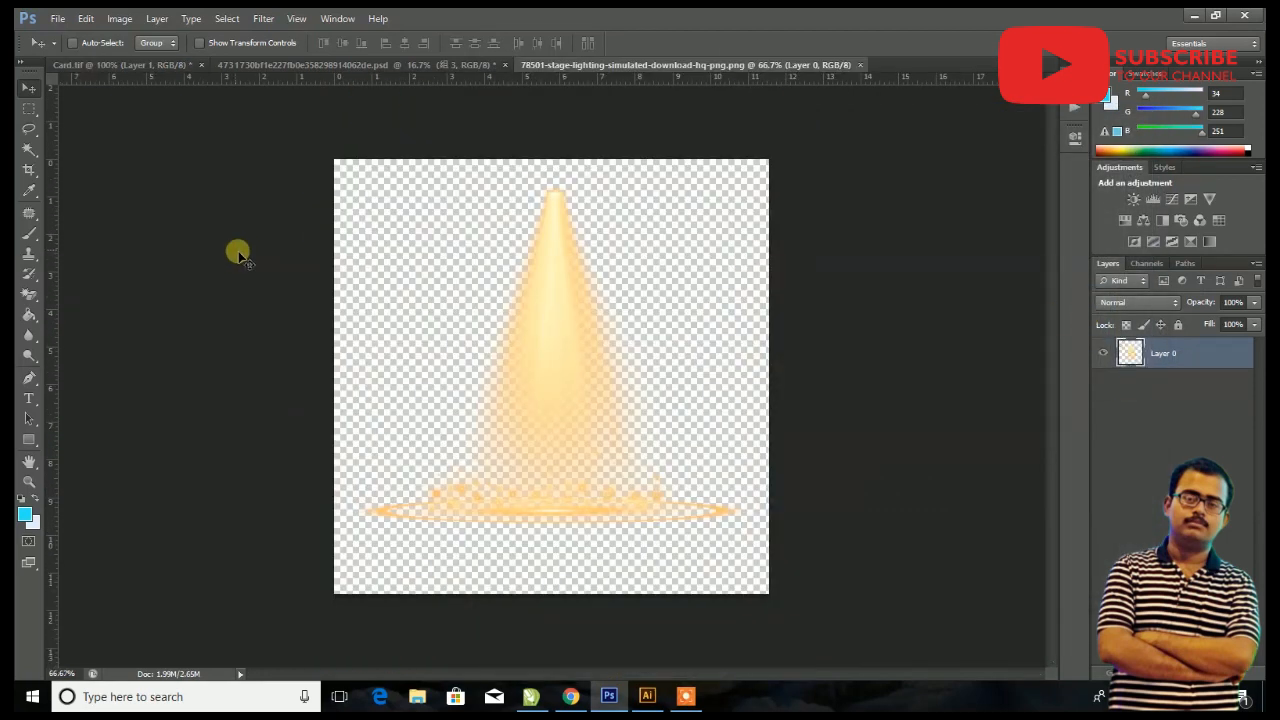
pyautogui.moveTo(547, 378)
pyautogui.mouseDown()
pyautogui.moveTo(589, 340)
pyautogui.moveTo(474, 389)
pyautogui.moveTo(557, 371)
pyautogui.moveTo(267, 296)
pyautogui.moveTo(147, 77)
pyautogui.moveTo(149, 57)
pyautogui.moveTo(414, 277)
pyautogui.moveTo(471, 486)
pyautogui.moveTo(408, 426)
pyautogui.moveTo(552, 381)
pyautogui.mouseUp()
# - Scale the golden light beam down and place it so it falls from just below the deity's face
pyautogui.hotkey('ctrl', 't')
pyautogui.moveTo(848, 635); pyautogui.dragTo(595, 395)
pyautogui.moveTo(411, 274); pyautogui.dragTo(392, 366)
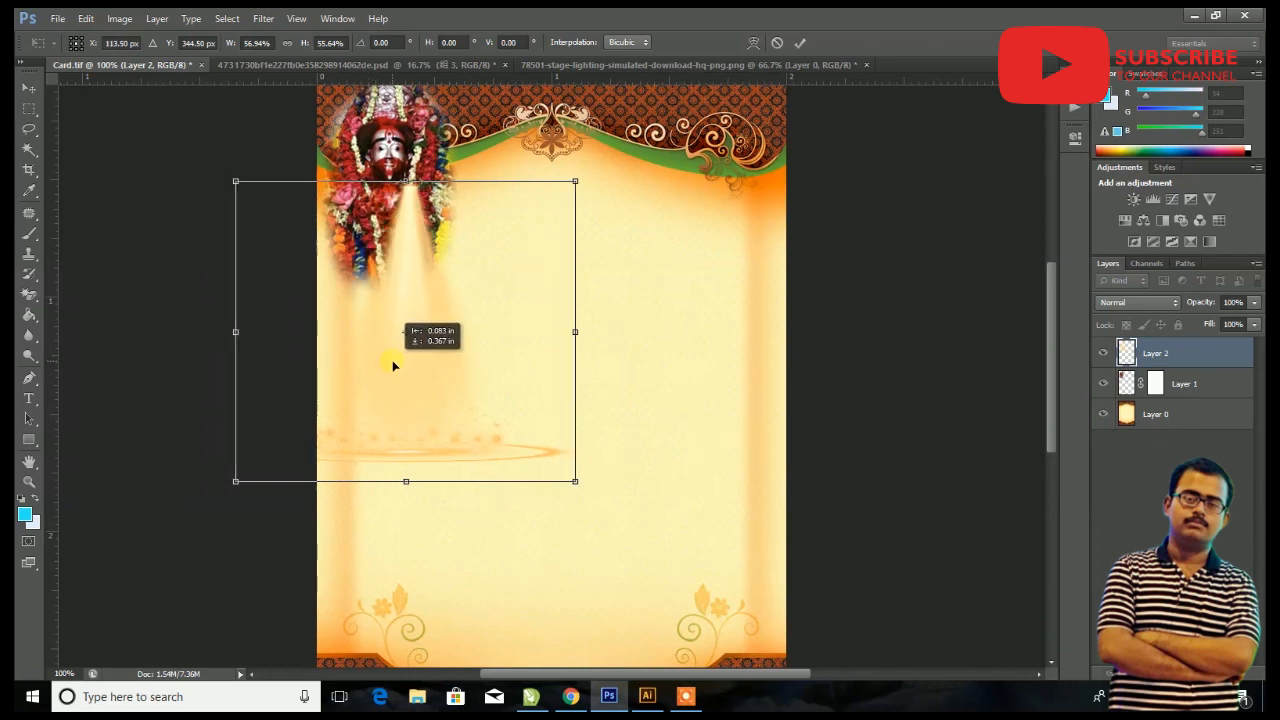
pyautogui.moveTo(550, 458); pyautogui.dragTo(494, 400)
pyautogui.moveTo(405, 349)
pyautogui.mouseDown()
pyautogui.moveTo(433, 362)
pyautogui.moveTo(423, 352)
pyautogui.mouseUp()
pyautogui.press('Return')
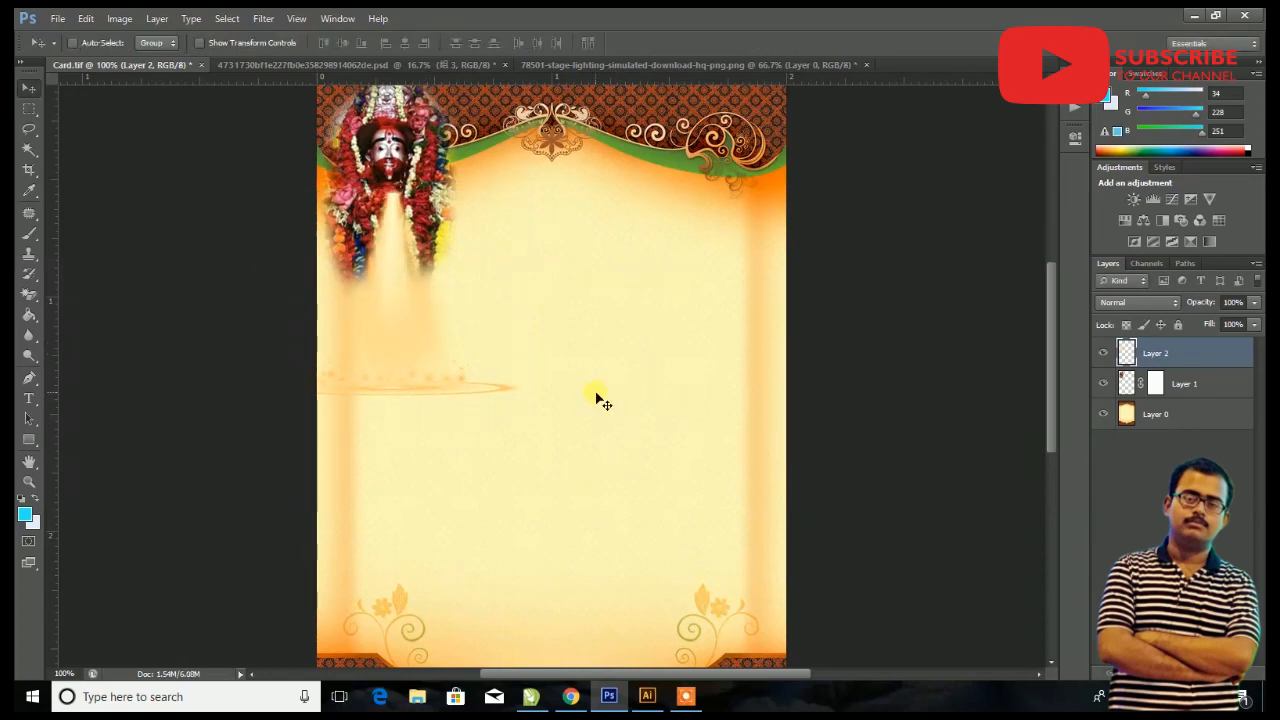
# - Reposition the golden beam under the deity's face, resize it to about 95% width and 113% height, and rotate it about -14 degrees
pyautogui.rightClick(407, 248)
pyautogui.click(428, 251)
pyautogui.moveTo(406, 257); pyautogui.dragTo(417, 267)
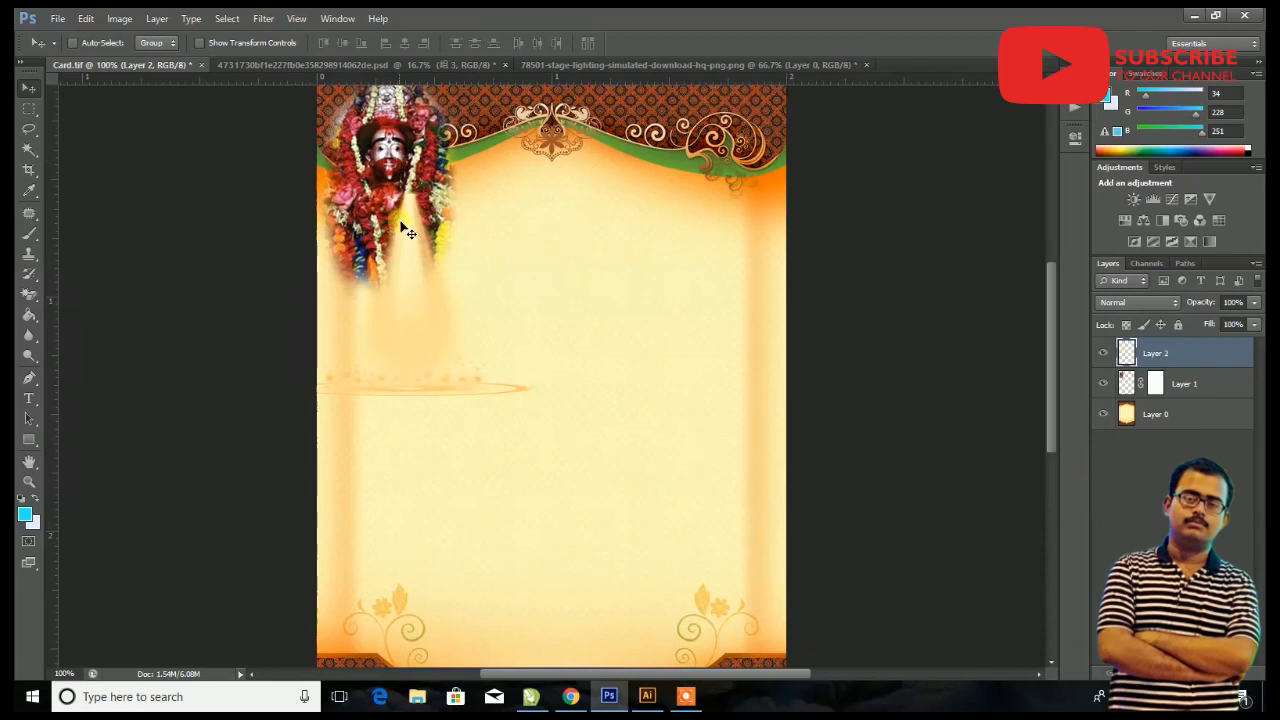
pyautogui.hotkey('ctrl', 't')
pyautogui.moveTo(540, 408); pyautogui.dragTo(531, 443)
pyautogui.moveTo(280, 162); pyautogui.dragTo(243, 193)
pyautogui.moveTo(391, 284)
pyautogui.mouseDown()
pyautogui.moveTo(399, 226)
pyautogui.moveTo(386, 286)
pyautogui.moveTo(396, 274)
pyautogui.mouseUp()
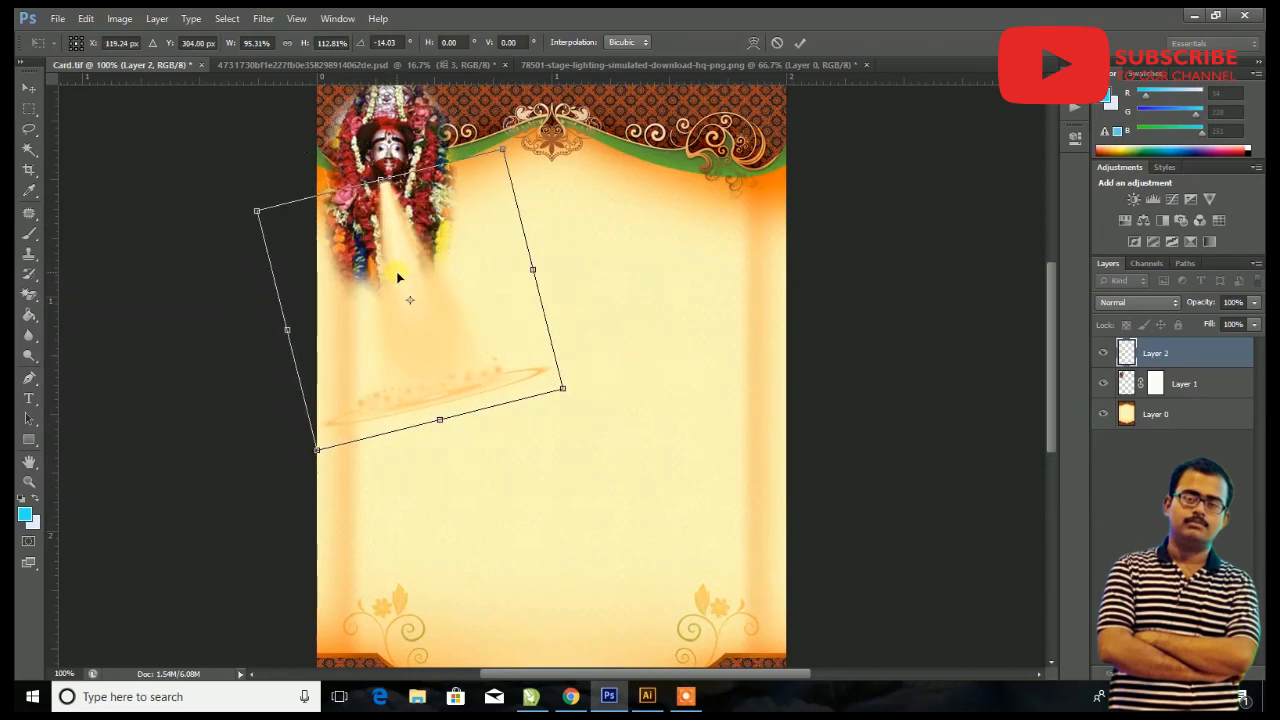
pyautogui.press('Return')
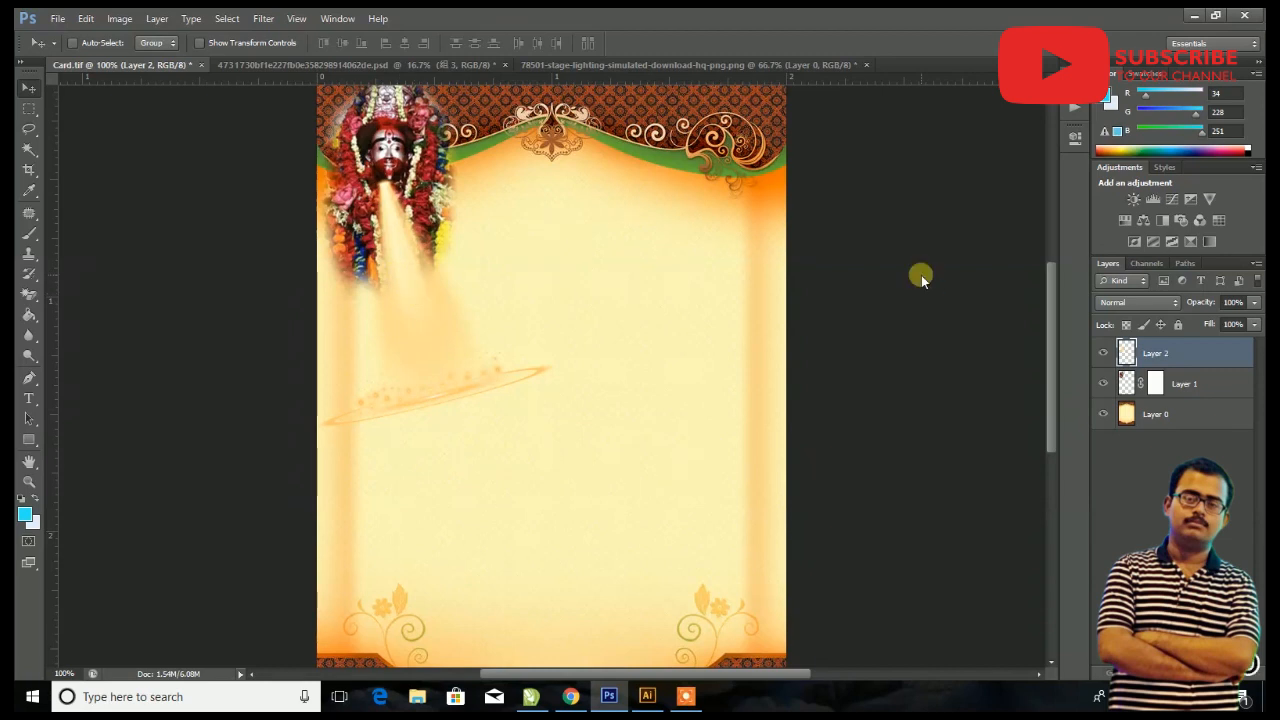
# - Open Untitled-1.jpg, the photo of the boy in the red sleeveless shirt, from the Downloads folder
pyautogui.scroll(-5, 1000, 330)
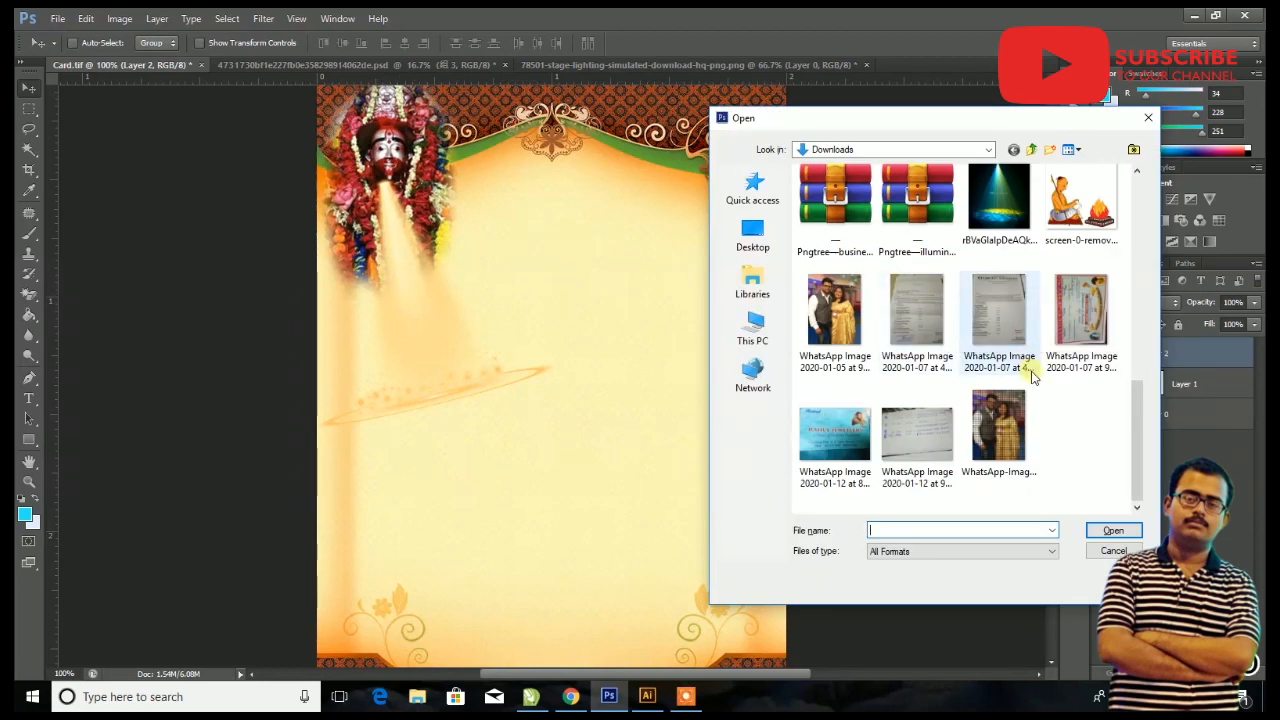
pyautogui.scroll(1, 1030, 371)
pyautogui.doubleClick(890, 284)
pyautogui.click(694, 275)
pyautogui.hotkey('ctrl', 'o')
pyautogui.scroll(-3, 1037, 297)
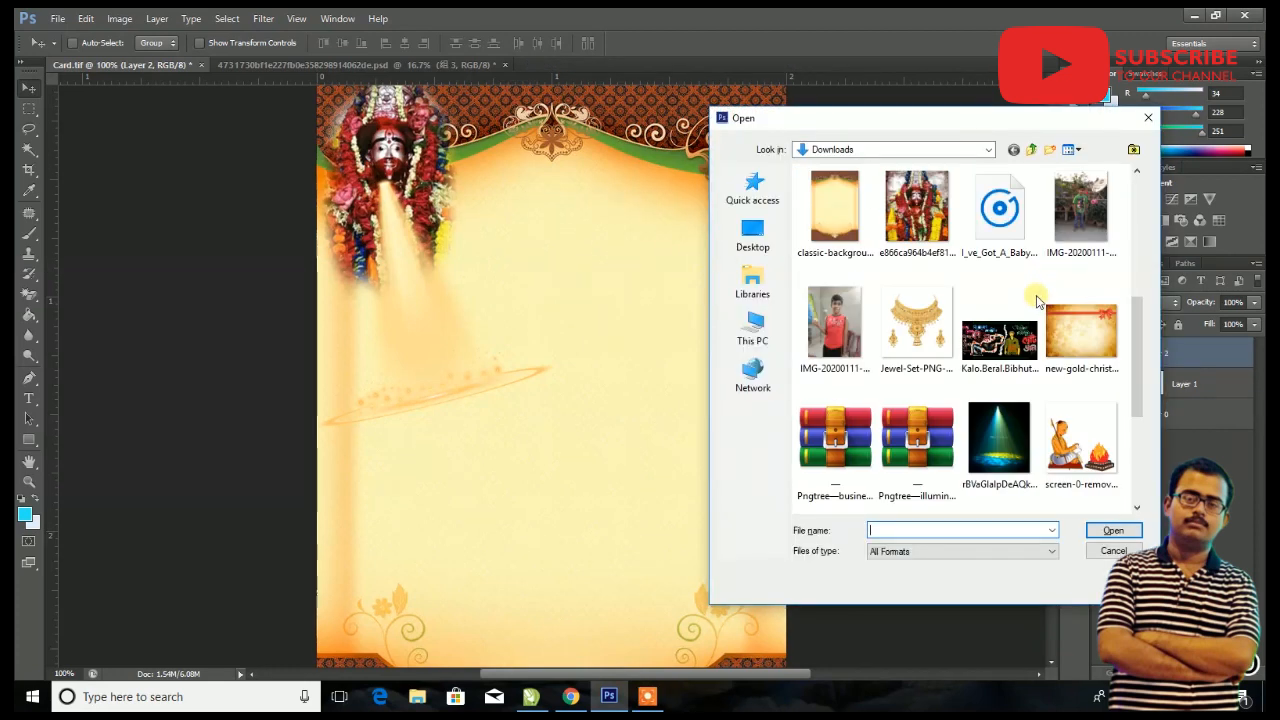
pyautogui.scroll(-3, 965, 310)
pyautogui.doubleClick(853, 393)
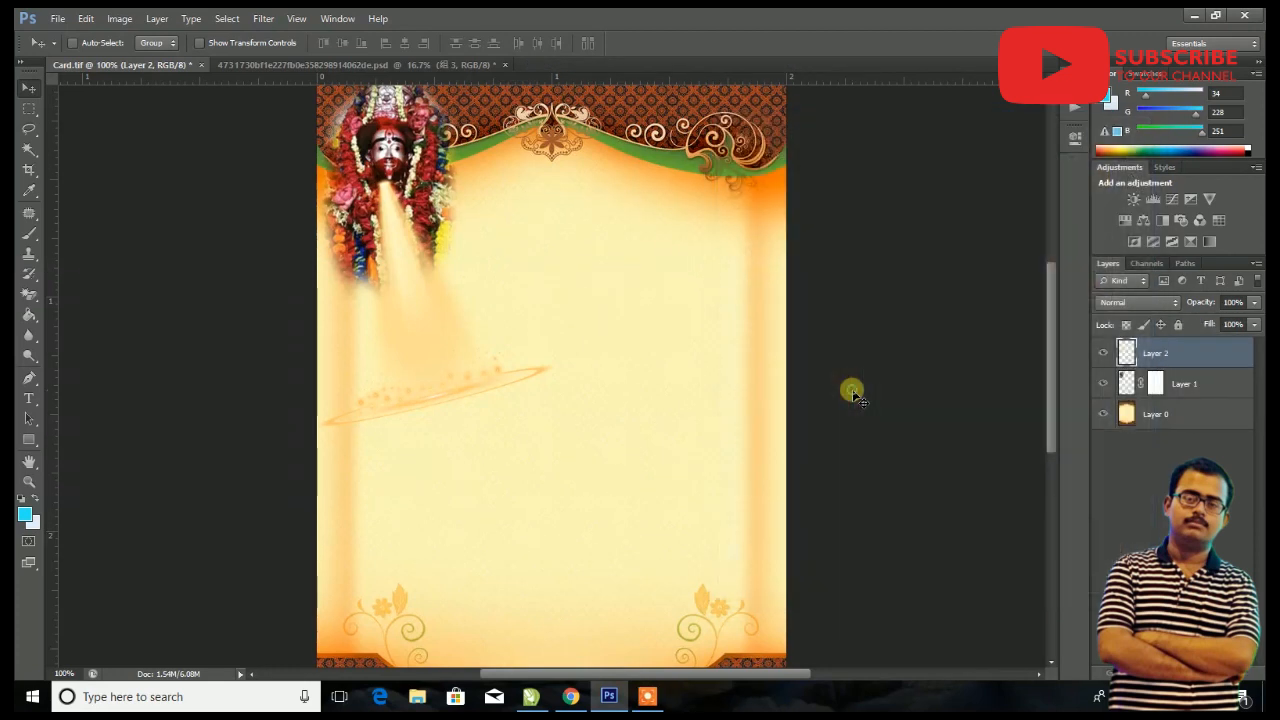
# - Apply Auto Tone to the boy's photo and raise its exposure to +0.54
pyautogui.click(117, 19)
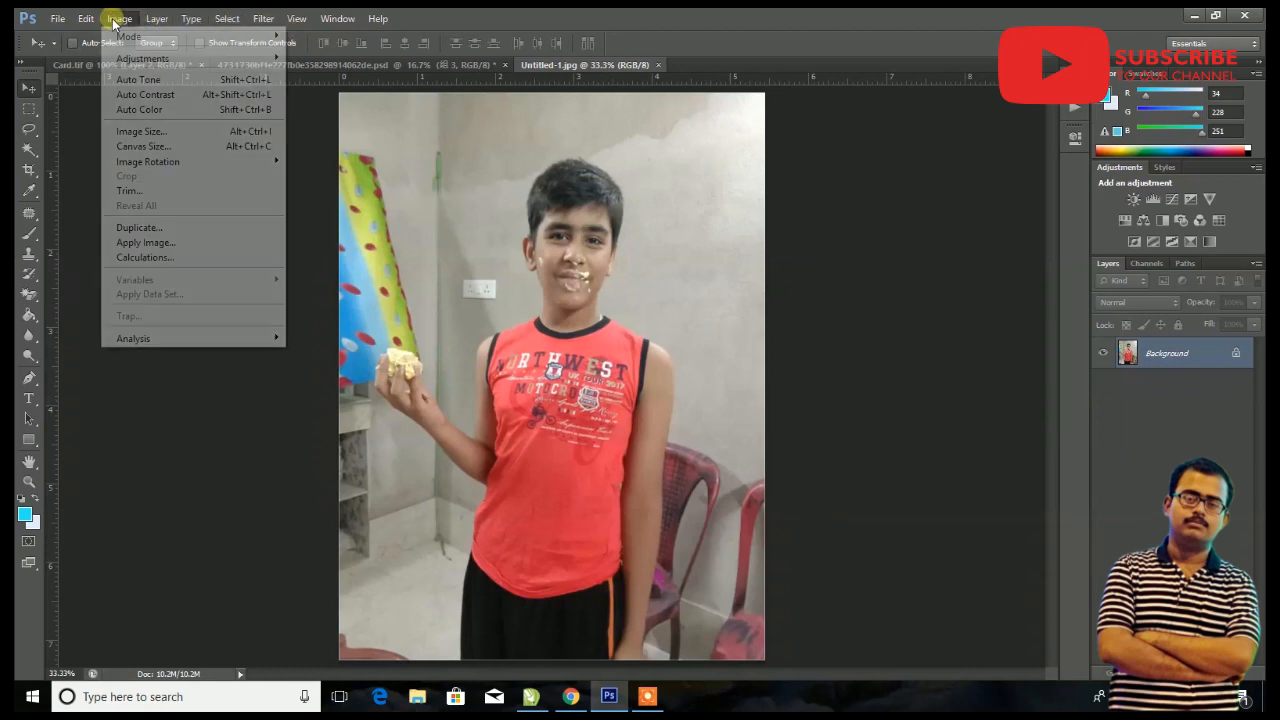
pyautogui.click(128, 79)
pyautogui.click(138, 20)
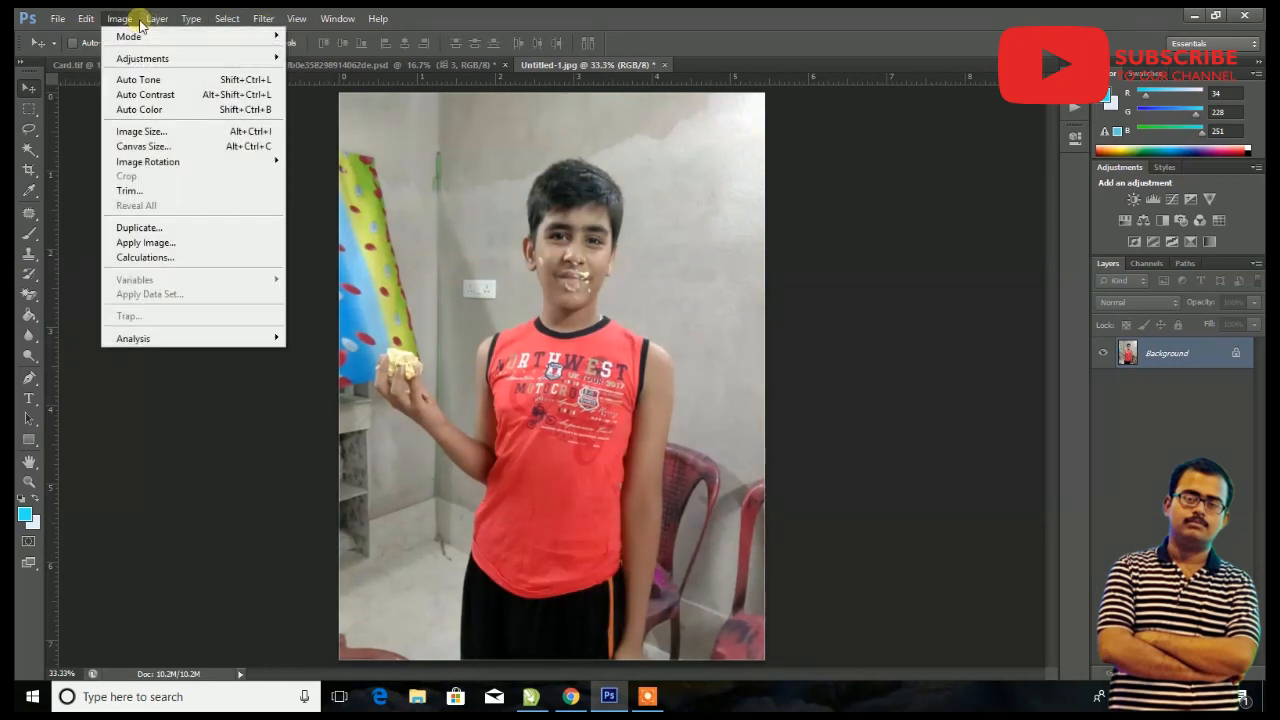
pyautogui.moveTo(150, 58)
pyautogui.click(347, 103)
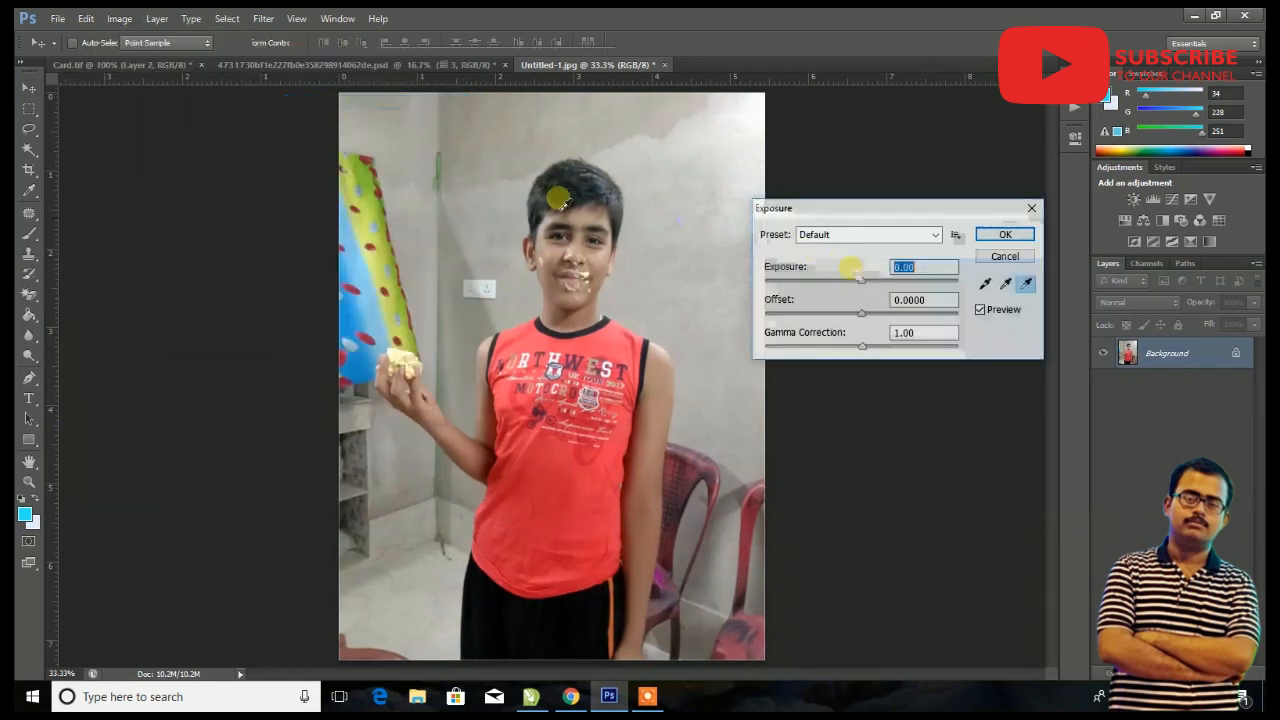
pyautogui.moveTo(860, 279)
pyautogui.mouseDown()
pyautogui.moveTo(880, 280)
pyautogui.moveTo(870, 288)
pyautogui.mouseUp()
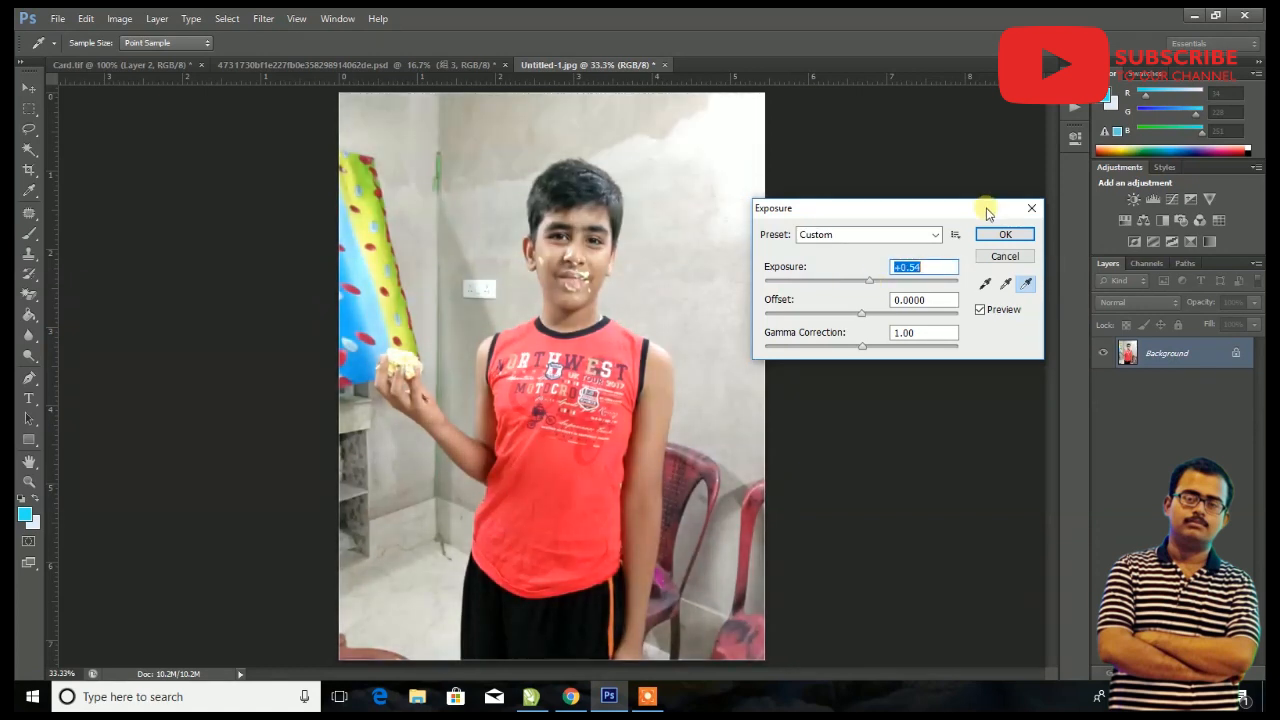
pyautogui.click(1005, 234)
# - Select the boy's head and upper body with a rectangular marquee and paste that area into the card
pyautogui.click(29, 108)
pyautogui.moveTo(438, 135)
pyautogui.mouseDown()
pyautogui.moveTo(622, 398)
pyautogui.moveTo(690, 463)
pyautogui.mouseUp()
pyautogui.moveTo(559, 389); pyautogui.dragTo(569, 382)
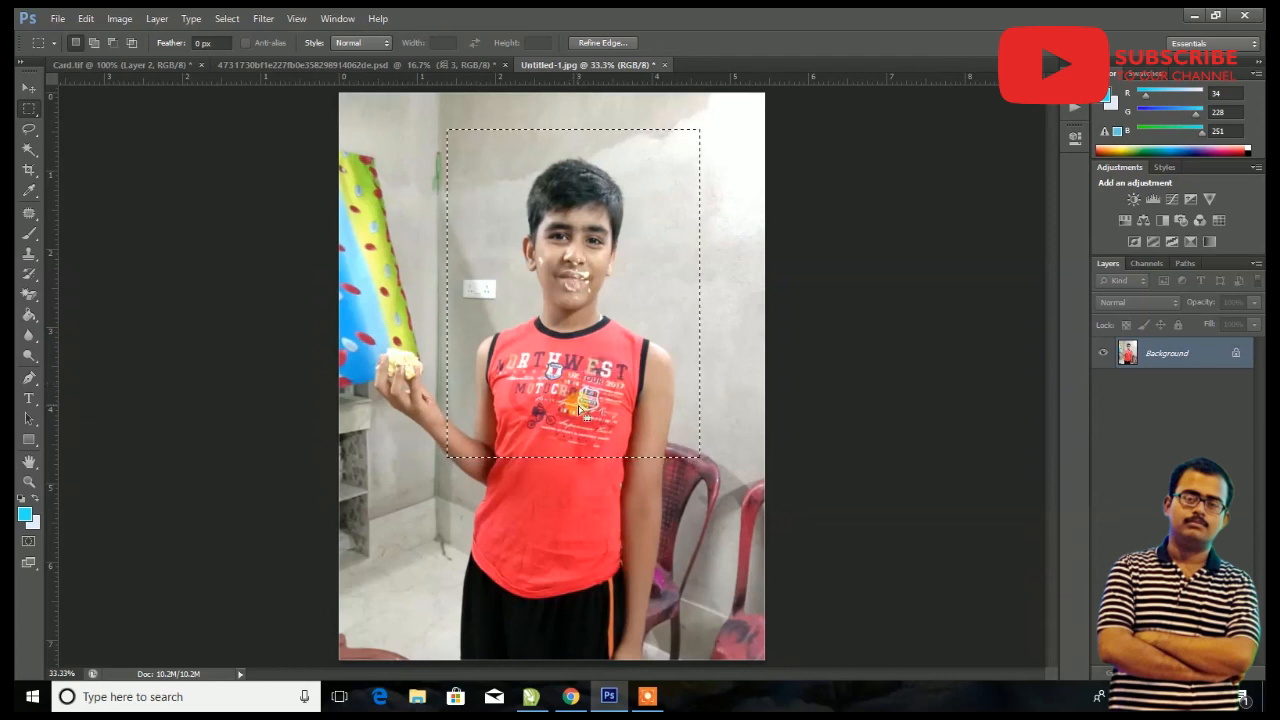
pyautogui.click(158, 64)
pyautogui.hotkey('ctrl', 'v')
pyautogui.click(31, 88)
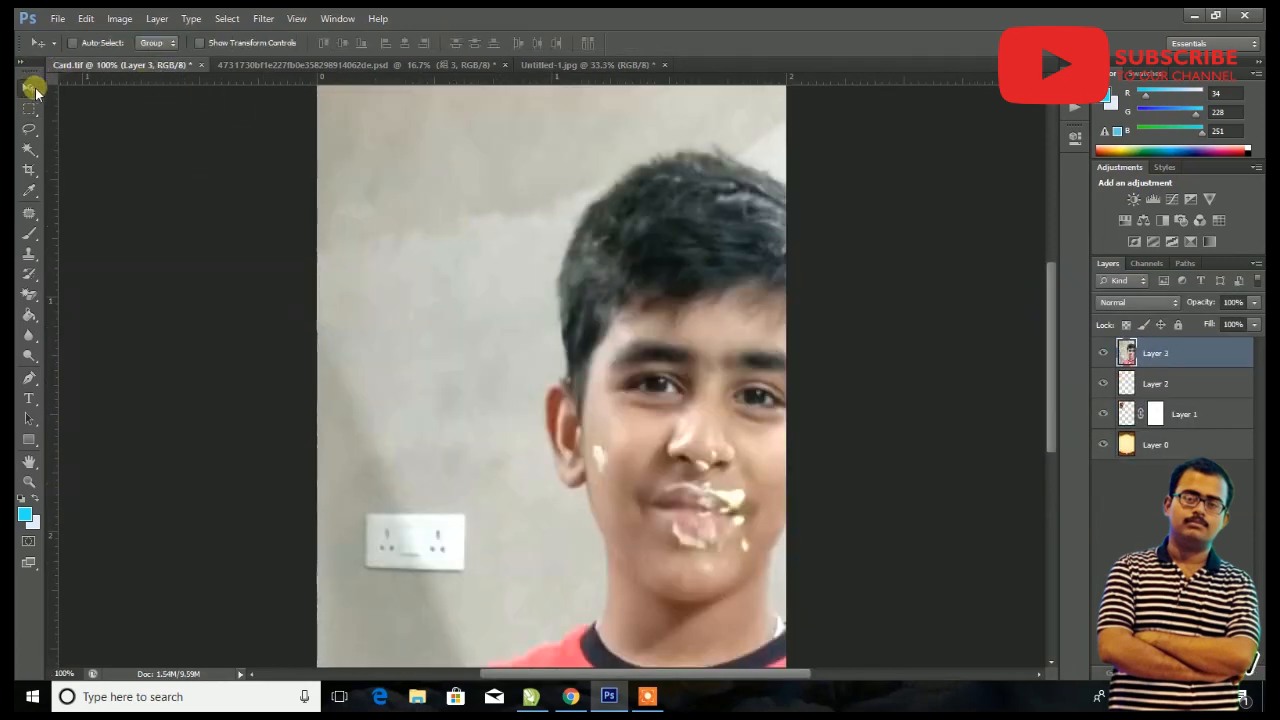
# - Scale the pasted photo of the boy down to a small portrait in the card's upper left area
pyautogui.hotkey('ctrl', '-')
pyautogui.hotkey('ctrl', '-')
pyautogui.hotkey('ctrl', '-')
pyautogui.hotkey('ctrl', 't')
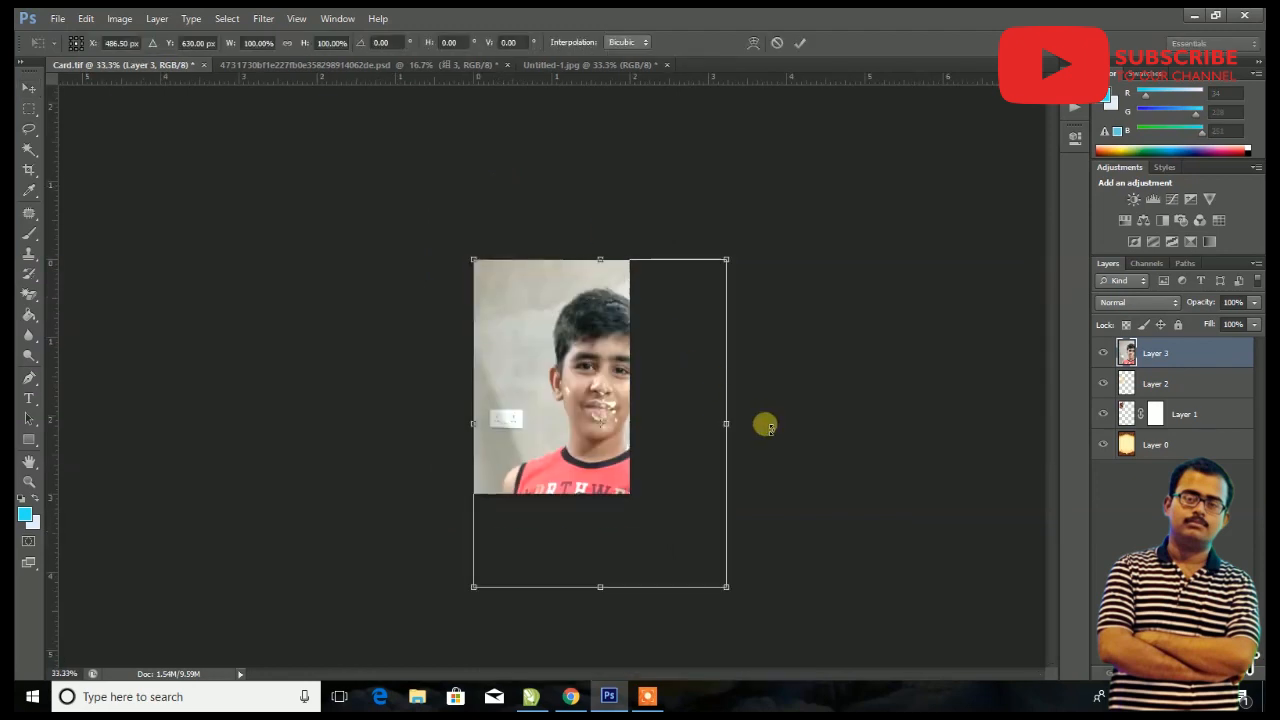
pyautogui.moveTo(723, 588); pyautogui.dragTo(522, 338)
pyautogui.hotkey('ctrl', '+')
pyautogui.hotkey('ctrl', '+')
pyautogui.hotkey('ctrl', '+')
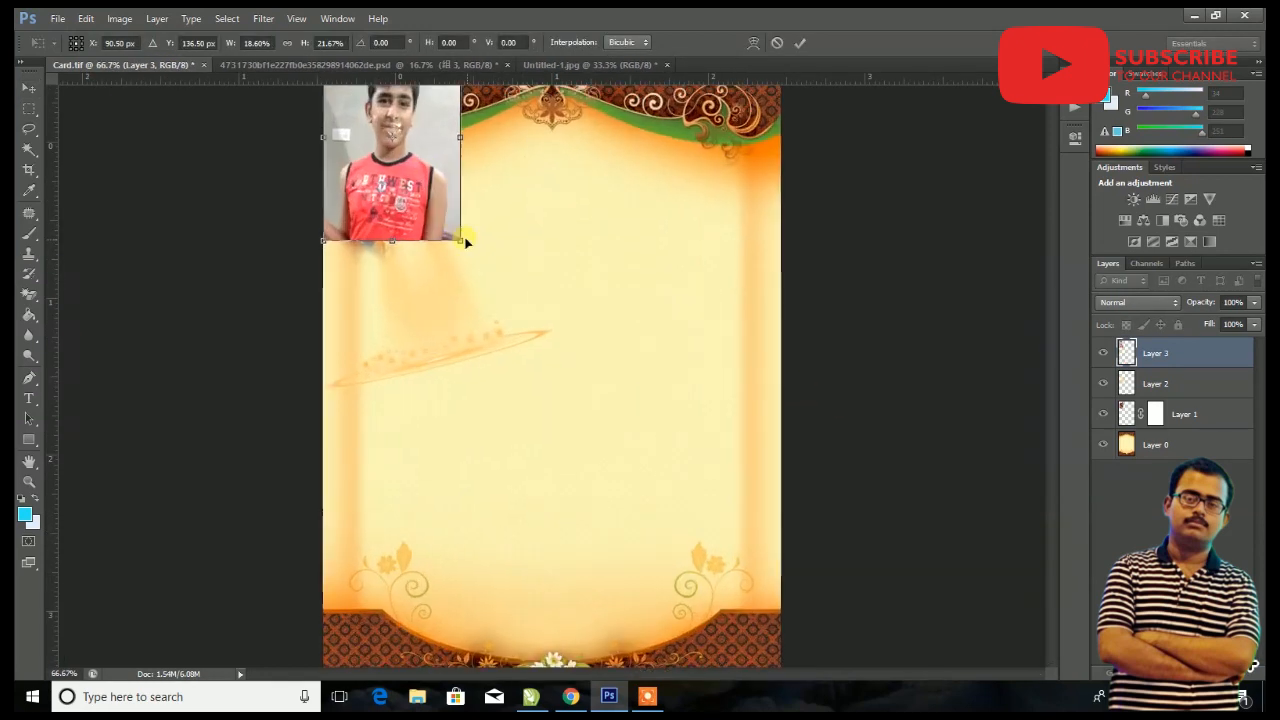
pyautogui.moveTo(391, 243); pyautogui.dragTo(466, 393)
pyautogui.press('Return')
# - Move the boy's photo below the deity over the golden beam and widen it slightly
pyautogui.moveTo(426, 260); pyautogui.dragTo(406, 330)
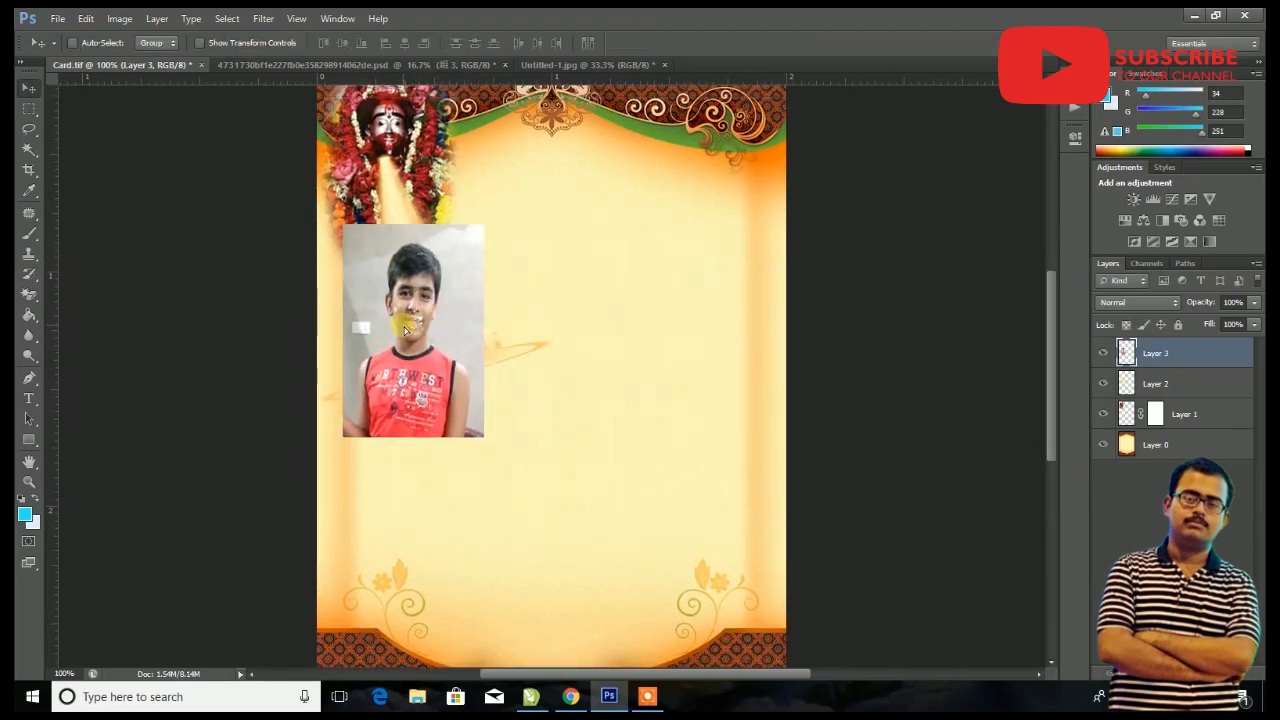
pyautogui.hotkey('ctrl', 't')
pyautogui.moveTo(484, 331); pyautogui.dragTo(493, 334)
pyautogui.press('Return')
# - Add a layer mask to the boy's photo, set the Brush mode to Clear, and target the layer's image instead of the mask
pyautogui.hotkey('ctrl', '+')
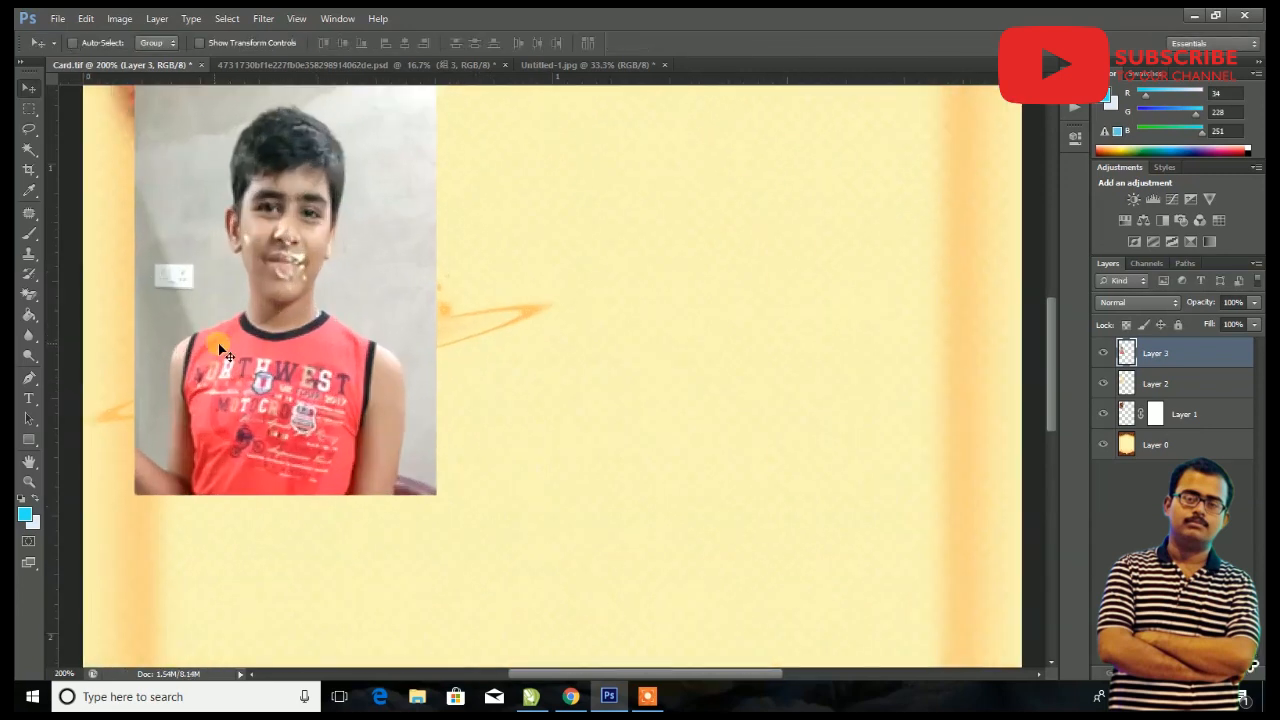
pyautogui.click(29, 233)
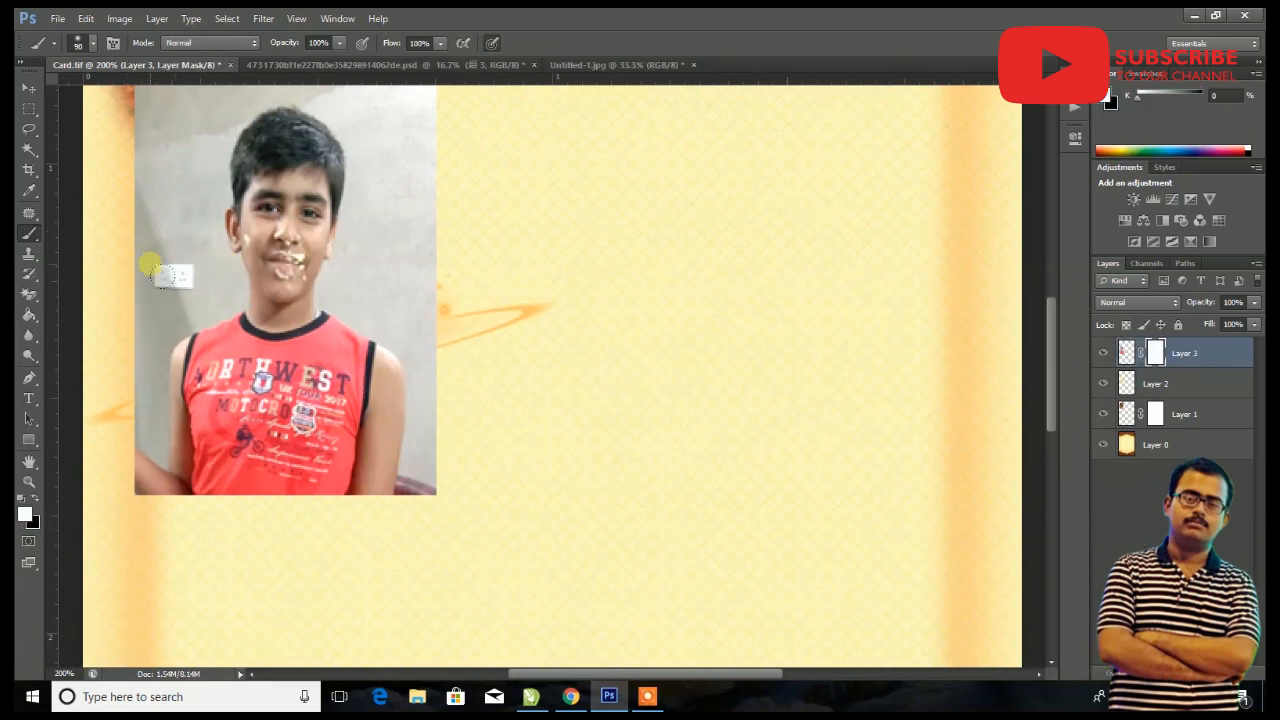
pyautogui.click(197, 44)
pyautogui.click(194, 94)
pyautogui.click(193, 48)
pyautogui.click(186, 98)
pyautogui.click(171, 133)
pyautogui.click(1129, 350)
pyautogui.moveTo(197, 181)
pyautogui.mouseDown()
pyautogui.moveTo(165, 201)
pyautogui.moveTo(177, 153)
pyautogui.moveTo(183, 267)
pyautogui.moveTo(188, 236)
pyautogui.mouseUp()
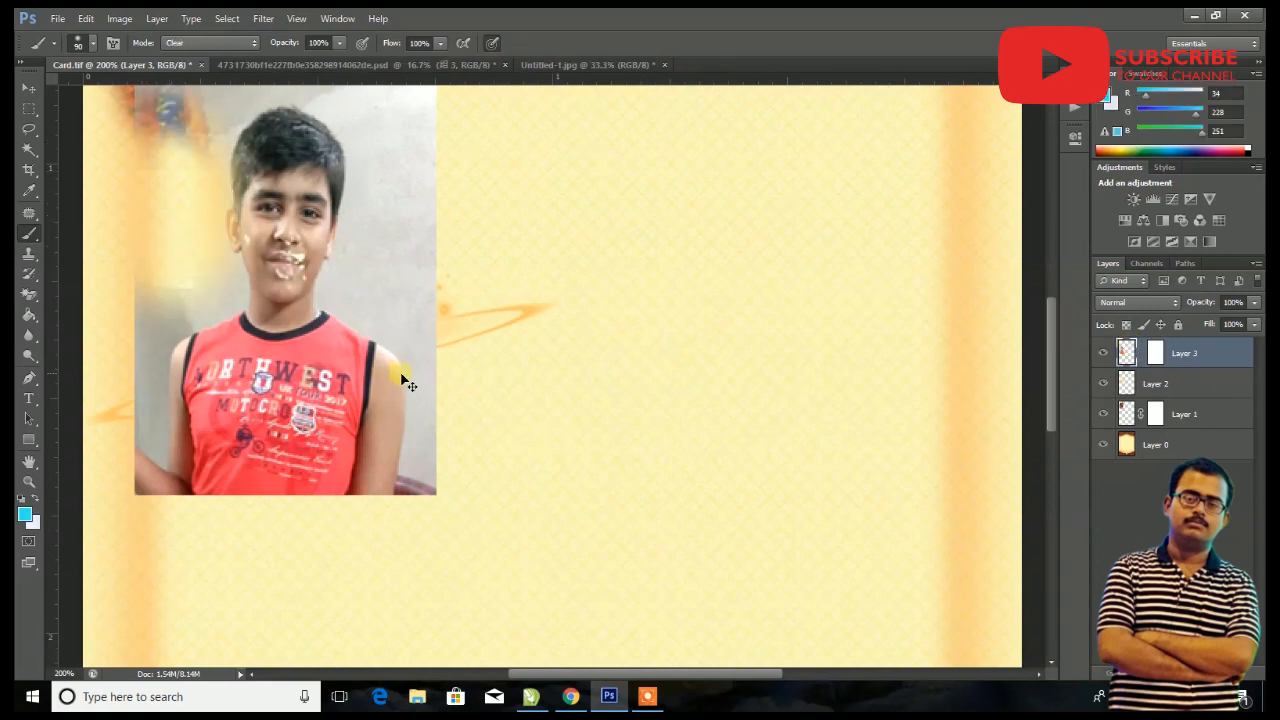
pyautogui.hotkey('ctrl', 'z')
pyautogui.hotkey('ctrl', 'z')
pyautogui.hotkey('ctrl', 'alt', 'z')
pyautogui.hotkey('ctrl', 'alt', 'z')
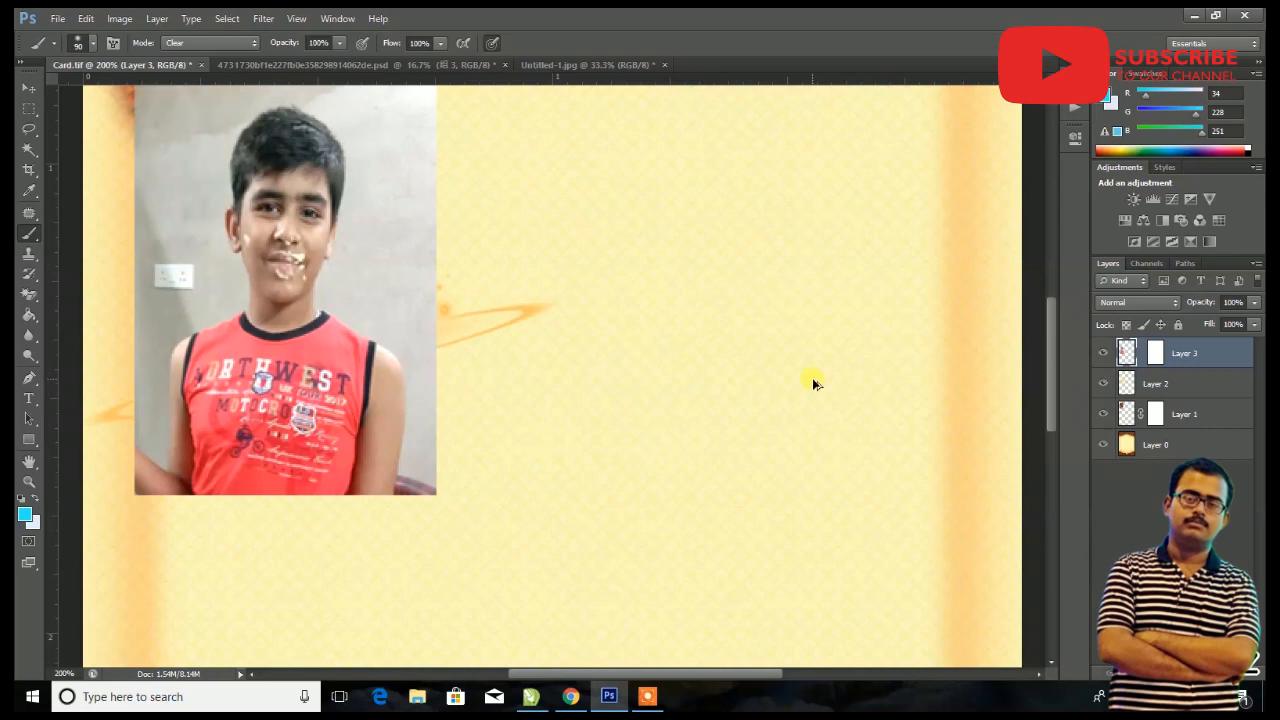
# - Erase the grey wall around the boy's head, neck, shoulders and arms with progressively smaller soft Clear brush strokes
pyautogui.click(1152, 352)
pyautogui.moveTo(160, 160)
pyautogui.mouseDown()
pyautogui.moveTo(170, 215)
pyautogui.moveTo(158, 183)
pyautogui.mouseUp()
pyautogui.scroll(3, 168, 266)
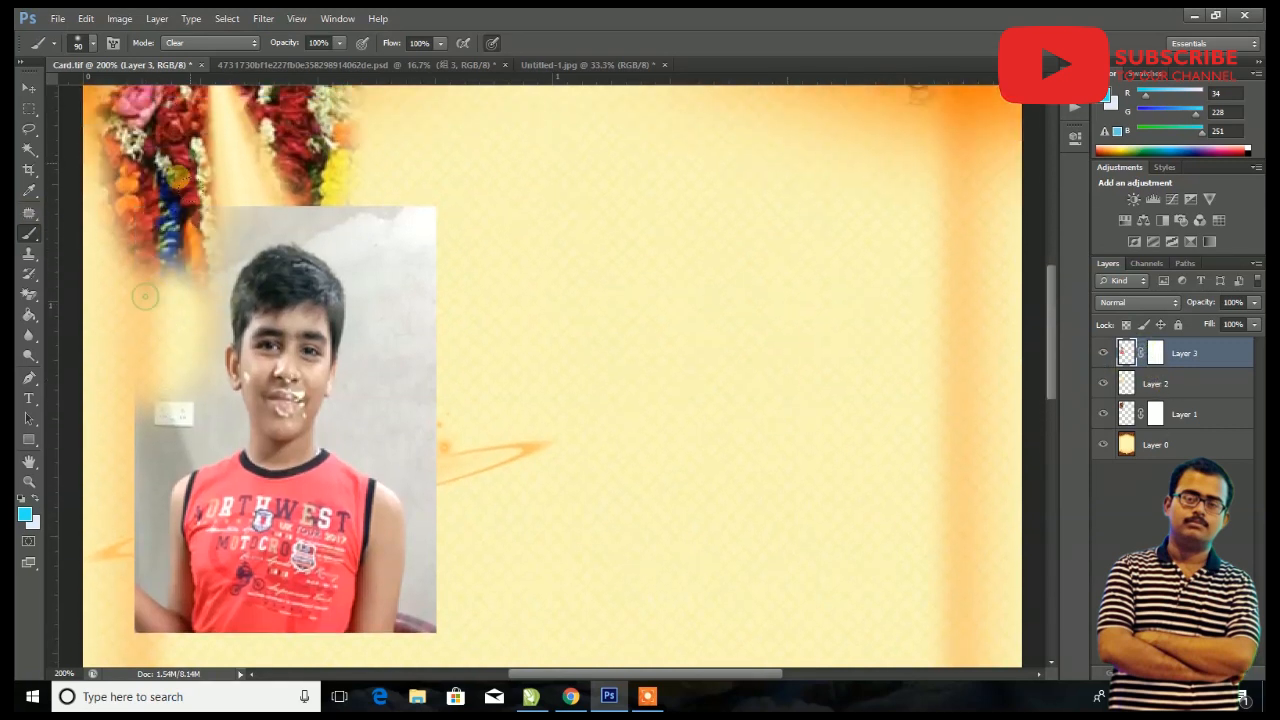
pyautogui.moveTo(451, 324)
pyautogui.mouseDown()
pyautogui.moveTo(458, 426)
pyautogui.moveTo(464, 398)
pyautogui.moveTo(388, 428)
pyautogui.moveTo(392, 322)
pyautogui.moveTo(375, 249)
pyautogui.moveTo(336, 214)
pyautogui.moveTo(213, 228)
pyautogui.moveTo(144, 290)
pyautogui.moveTo(240, 230)
pyautogui.moveTo(166, 338)
pyautogui.moveTo(175, 394)
pyautogui.moveTo(201, 409)
pyautogui.mouseUp()
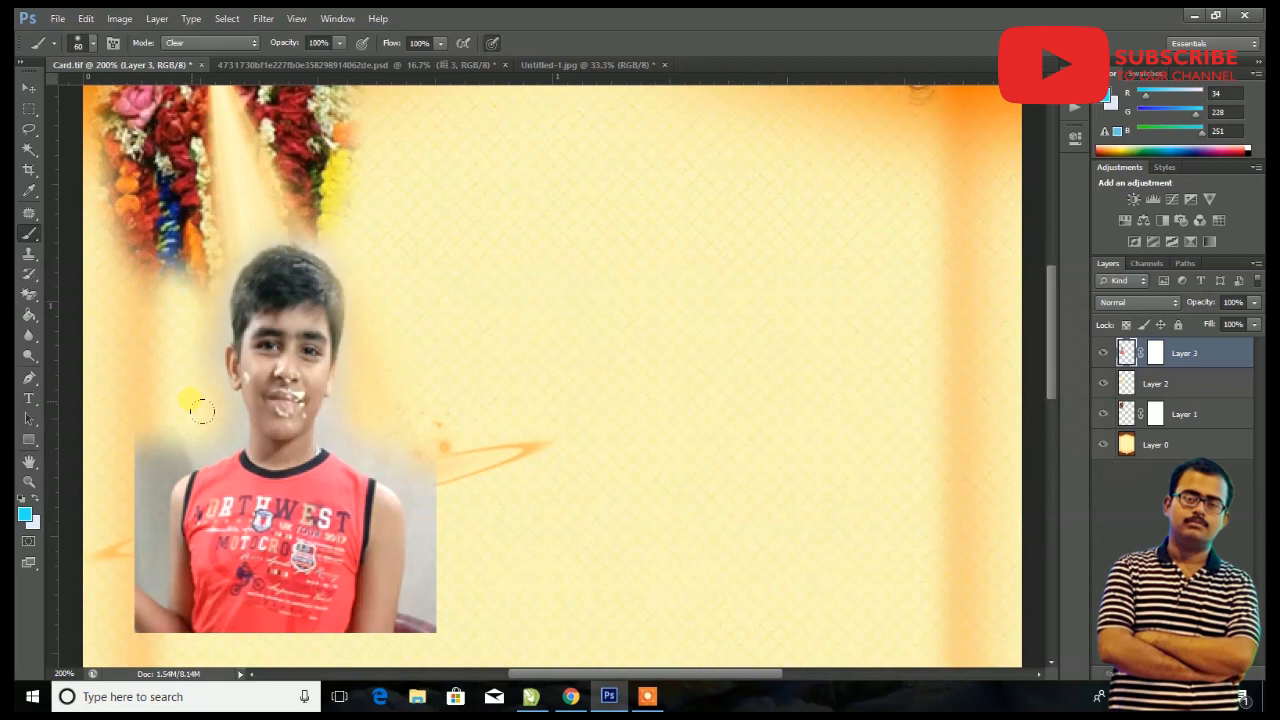
pyautogui.moveTo(127, 468)
pyautogui.mouseDown()
pyautogui.moveTo(148, 530)
pyautogui.moveTo(125, 617)
pyautogui.moveTo(140, 625)
pyautogui.moveTo(142, 508)
pyautogui.mouseUp()
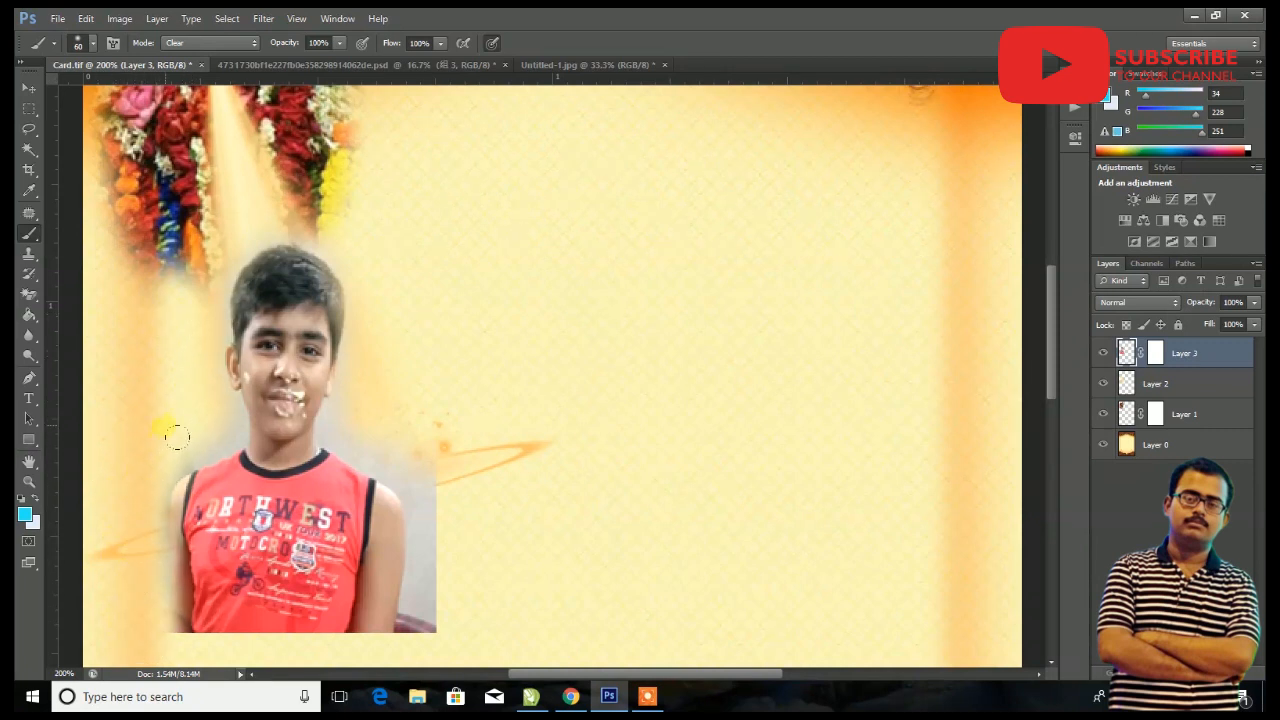
pyautogui.moveTo(233, 445); pyautogui.dragTo(180, 470)
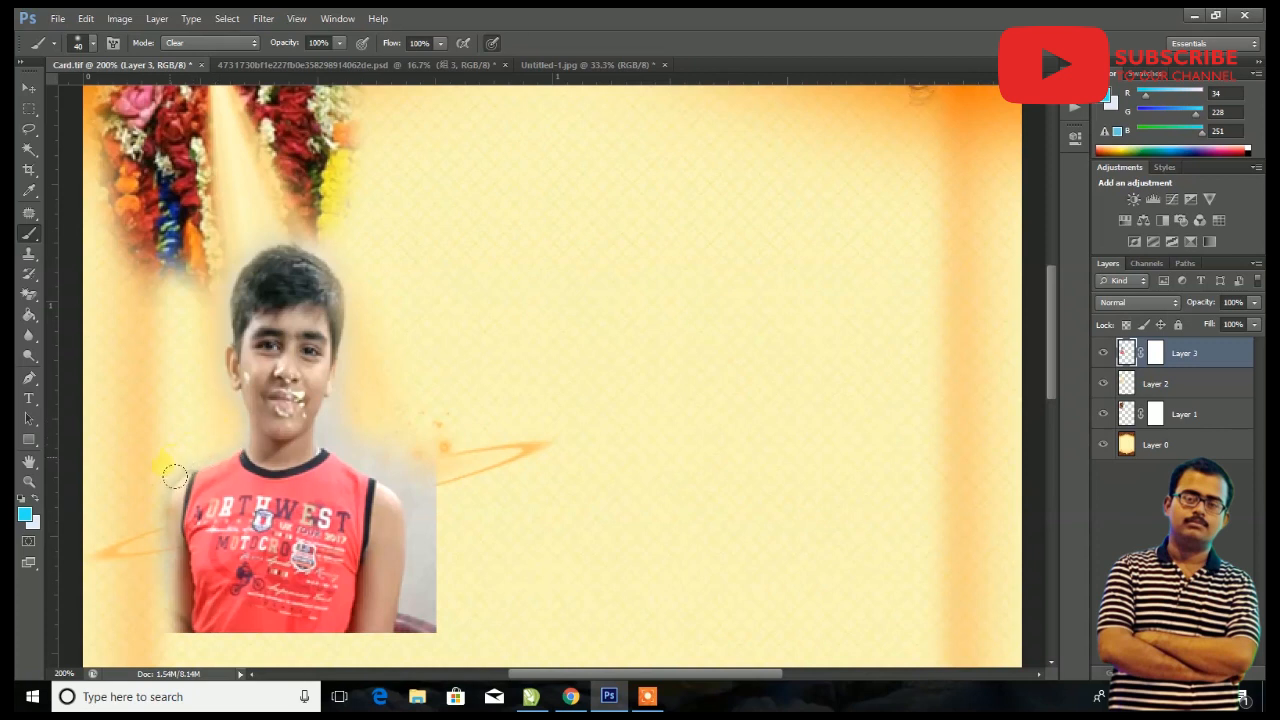
pyautogui.moveTo(153, 550); pyautogui.dragTo(161, 644)
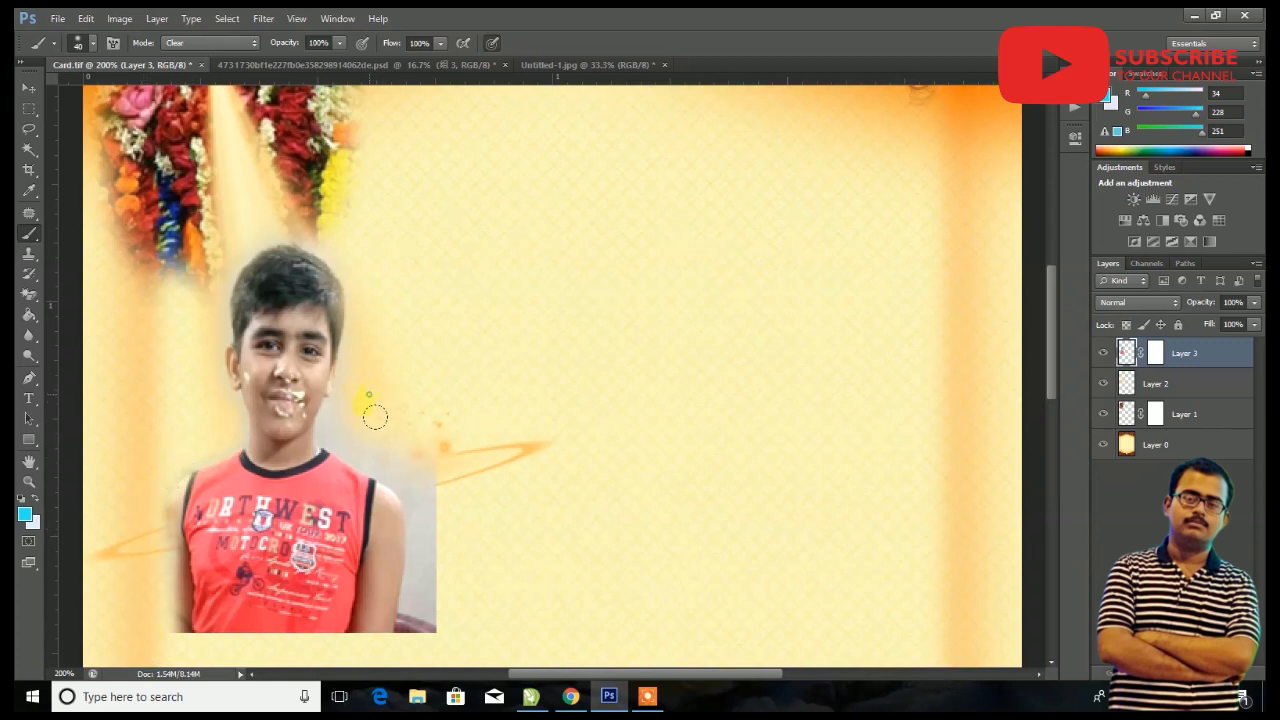
pyautogui.moveTo(391, 463)
pyautogui.mouseDown()
pyautogui.moveTo(429, 483)
pyautogui.moveTo(447, 524)
pyautogui.moveTo(435, 642)
pyautogui.moveTo(442, 593)
pyautogui.mouseUp()
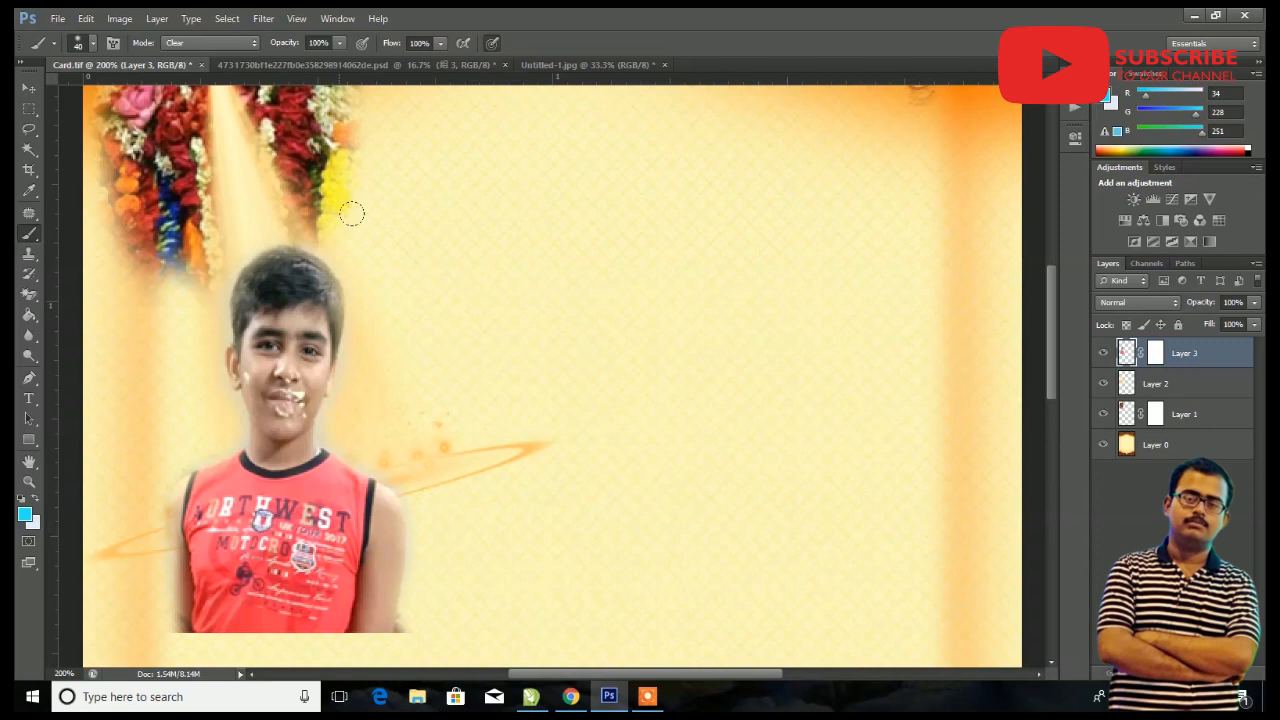
# - Fade the bottom edge of the boy's photo with a larger Clear brush and move the cutout up beneath the deity
pyautogui.scroll(-2, 460, 380)
pyautogui.press(']')
pyautogui.moveTo(428, 558)
pyautogui.mouseDown()
pyautogui.moveTo(155, 564)
pyautogui.moveTo(222, 557)
pyautogui.moveTo(279, 583)
pyautogui.moveTo(287, 556)
pyautogui.moveTo(281, 571)
pyautogui.moveTo(385, 557)
pyautogui.mouseUp()
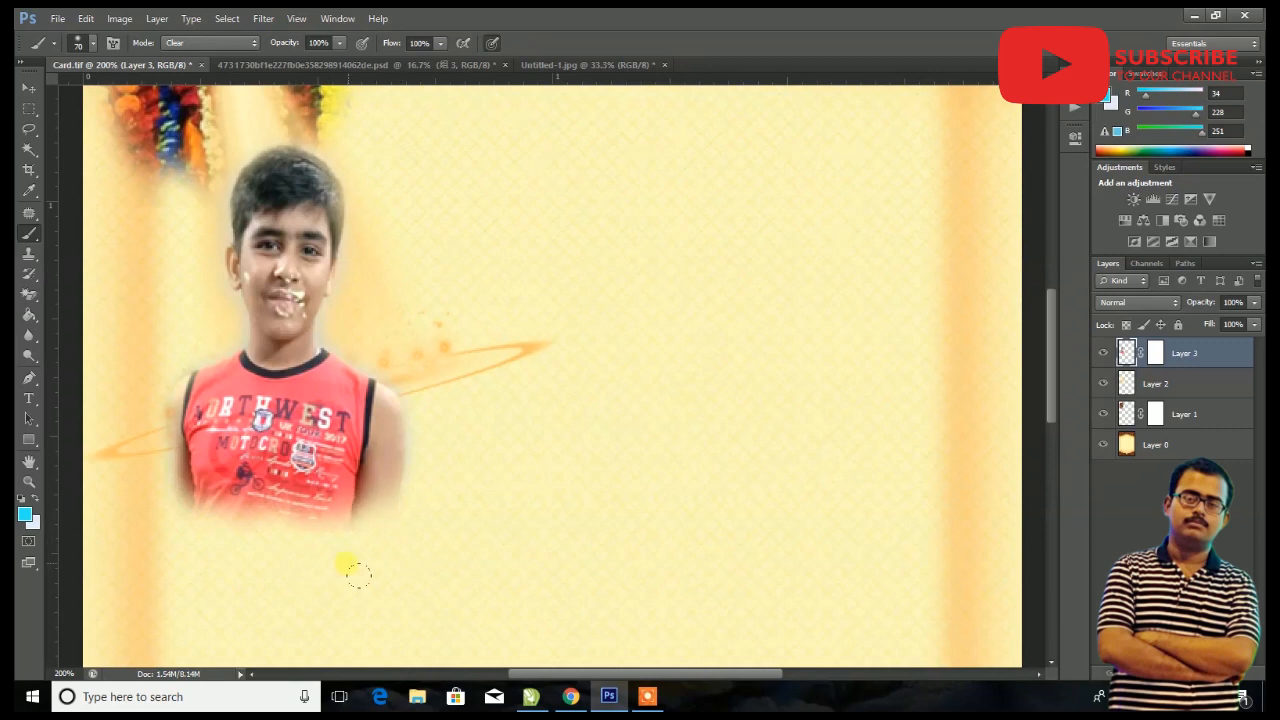
pyautogui.click(29, 88)
pyautogui.moveTo(286, 257)
pyautogui.mouseDown()
pyautogui.moveTo(306, 200)
pyautogui.moveTo(255, 185)
pyautogui.mouseUp()
pyautogui.scroll(5, 393, 313)
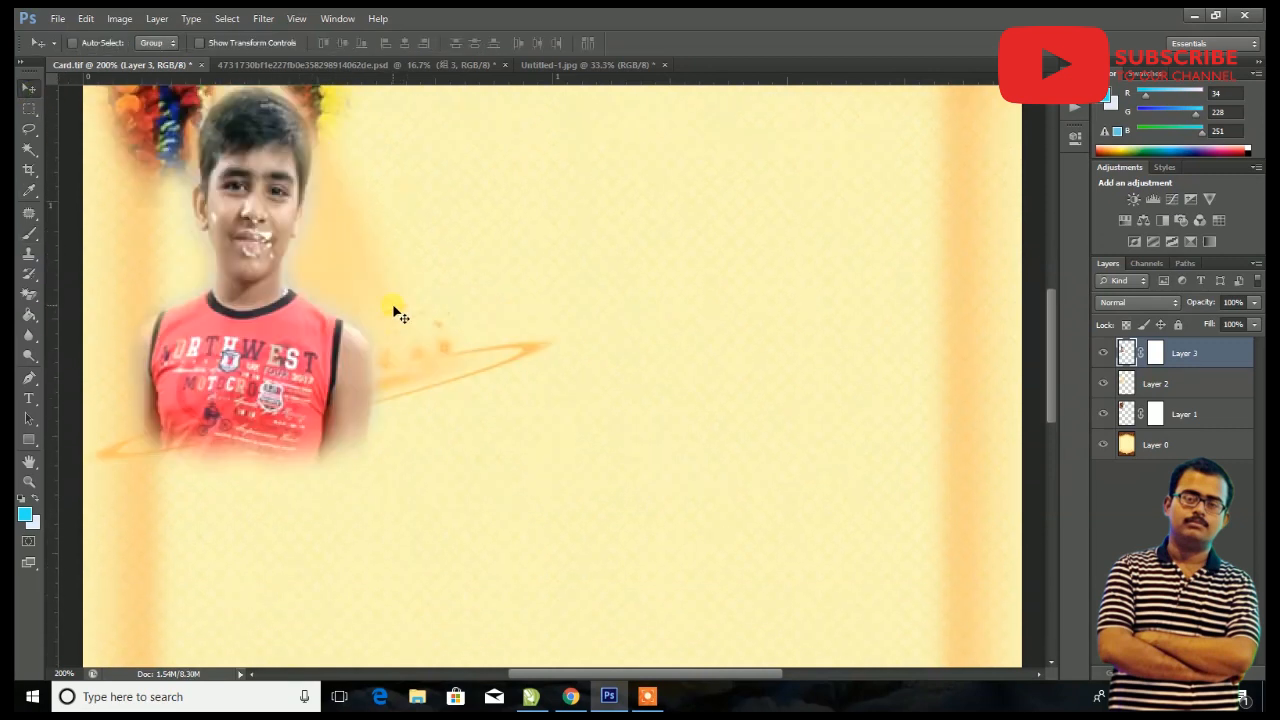
# - Widen the golden light beam on Layer 2 with Free Transform and reposition it between the deity's face and the boy
pyautogui.rightClick(350, 498)
pyautogui.click(366, 509)
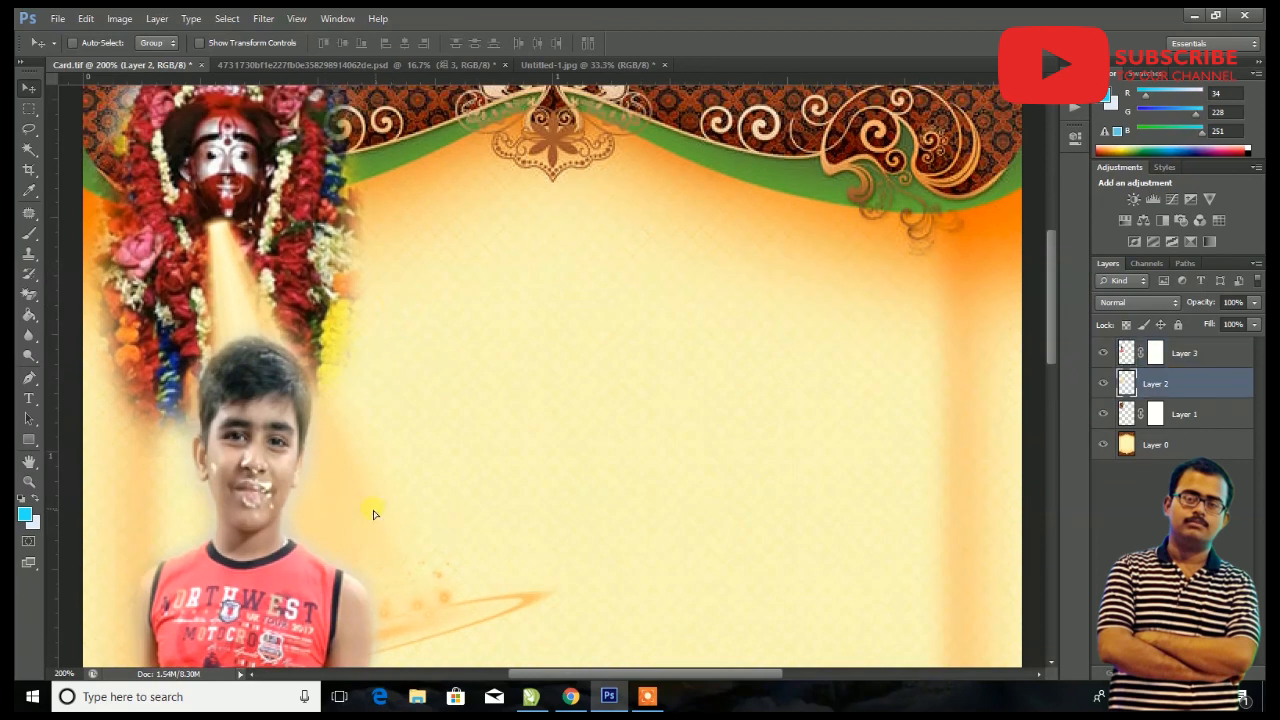
pyautogui.hotkey('ctrl', 't')
pyautogui.moveTo(557, 213); pyautogui.dragTo(646, 223)
pyautogui.press('Return')
pyautogui.moveTo(264, 265); pyautogui.dragTo(241, 281)
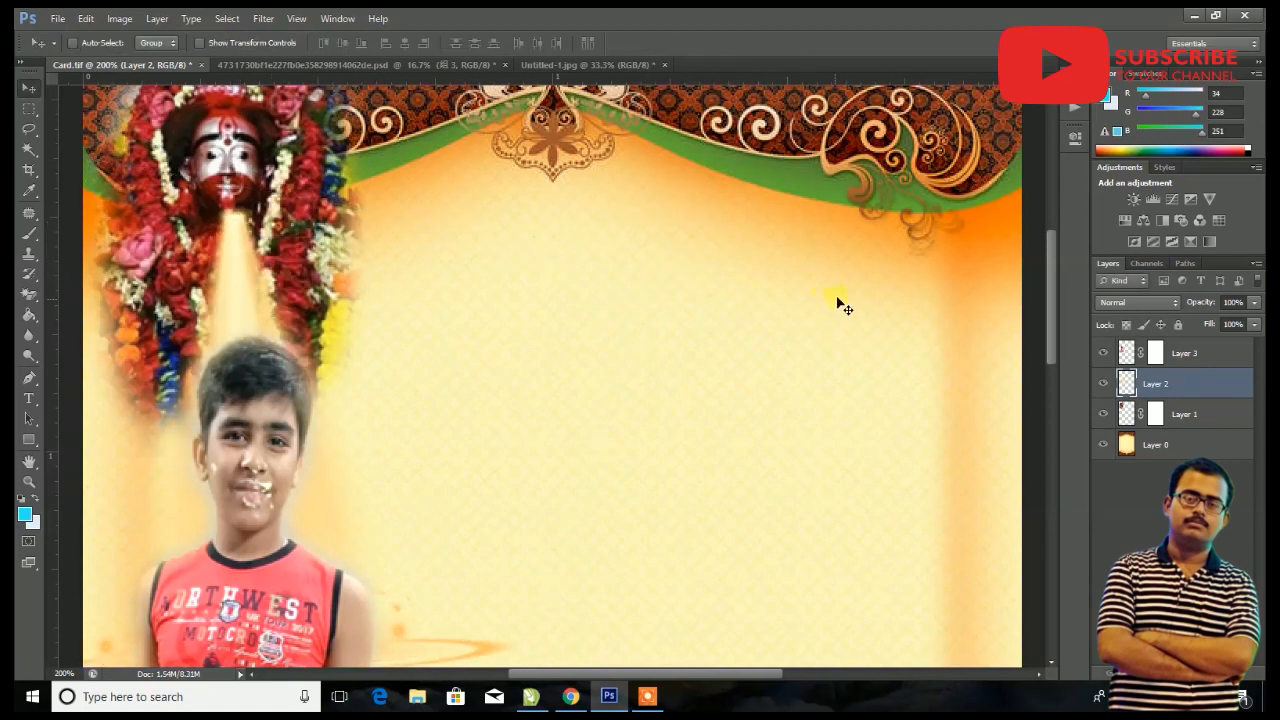
# - Try the Hue blend mode on the light beam's layer and set it to Lighter Color
pyautogui.click(1150, 301)
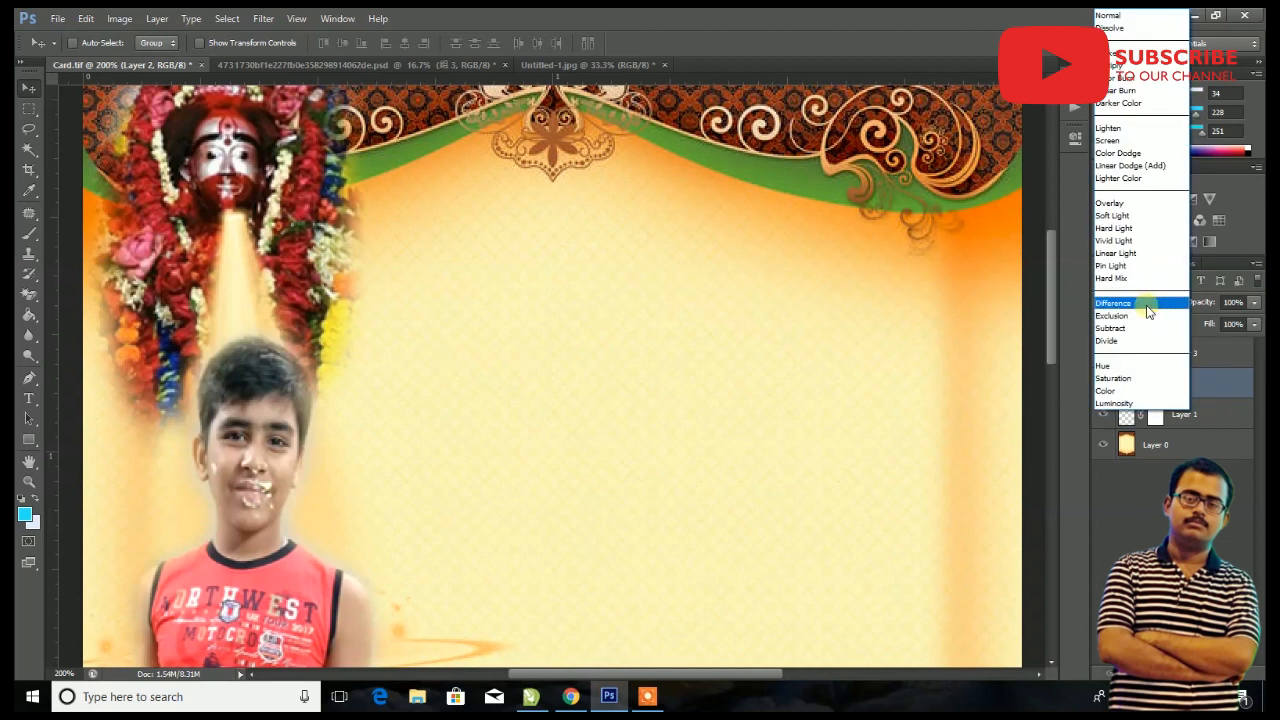
pyautogui.click(1124, 366)
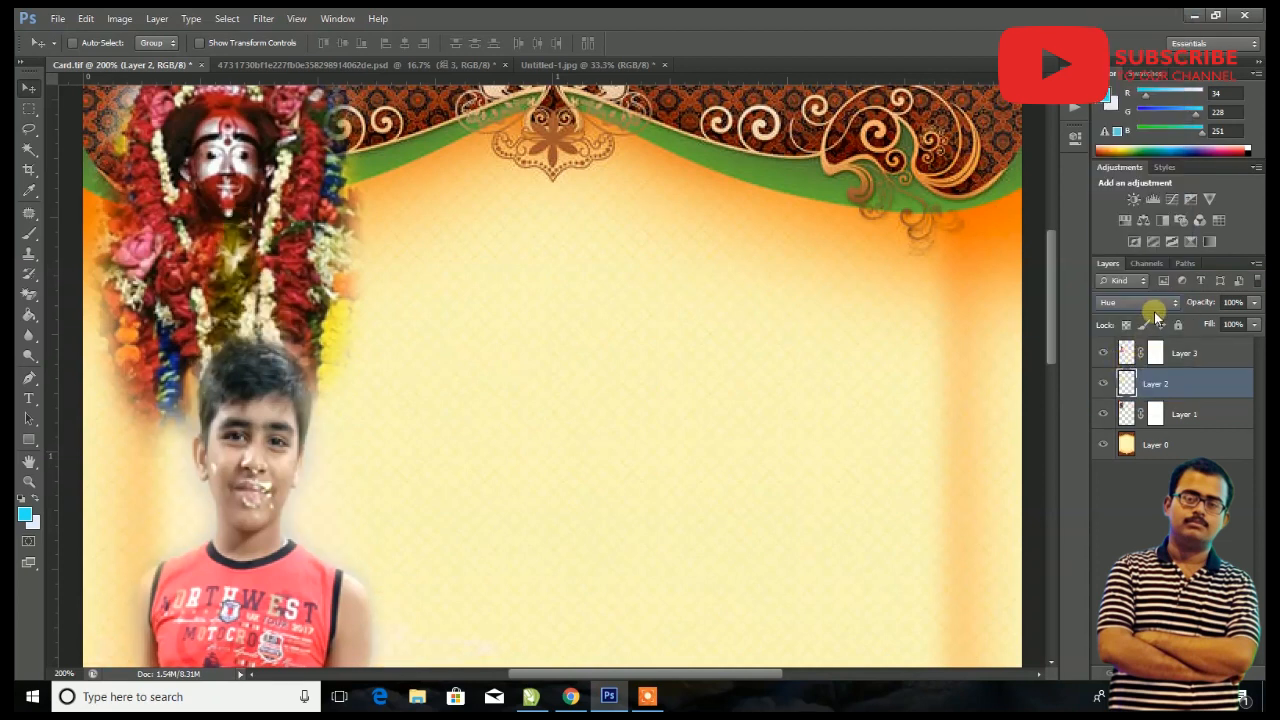
pyautogui.click(1150, 303)
pyautogui.click(1140, 186)
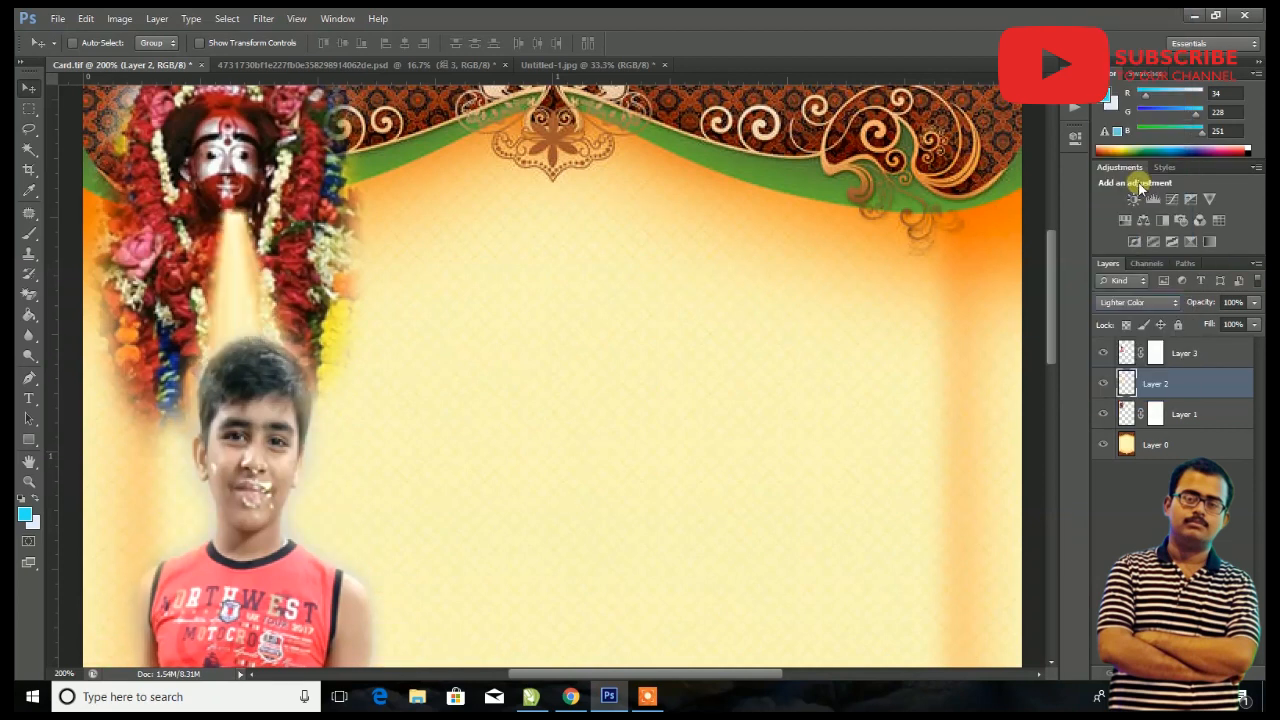
# - Apply Color Balance to the light beam's midtones with color levels +59, +69 and +100
pyautogui.click(121, 18)
pyautogui.moveTo(143, 60)
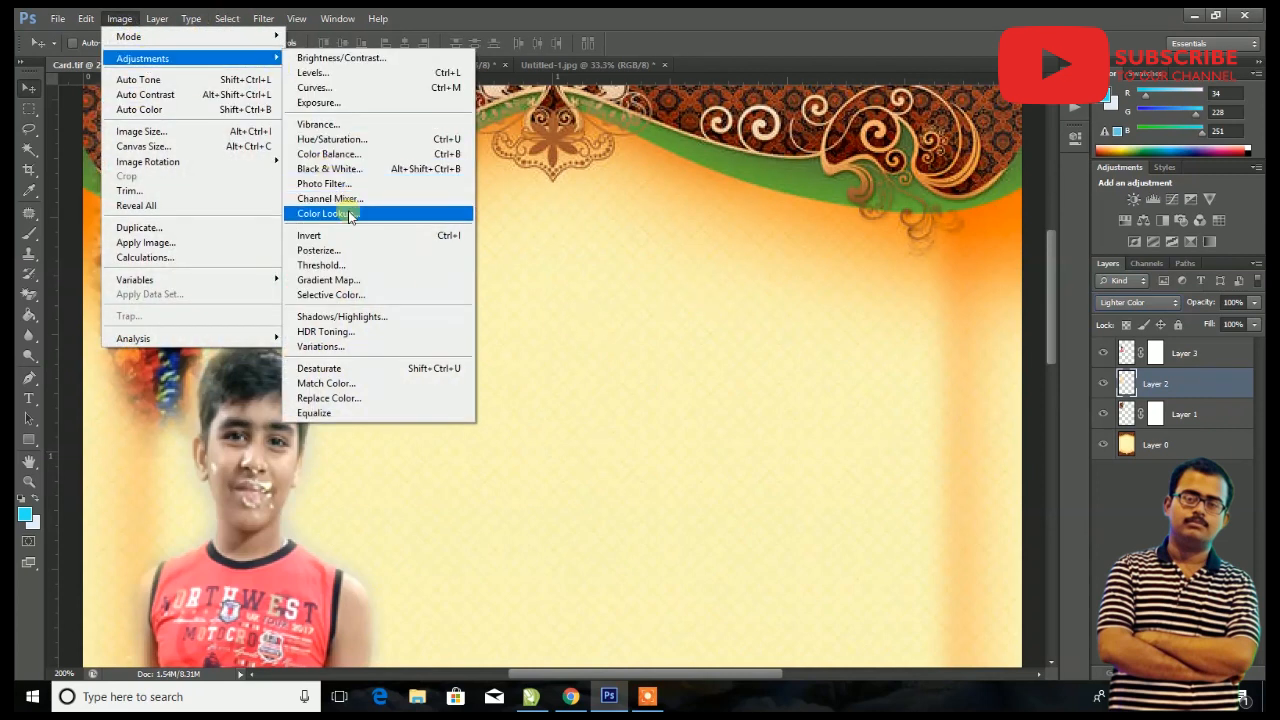
pyautogui.click(332, 154)
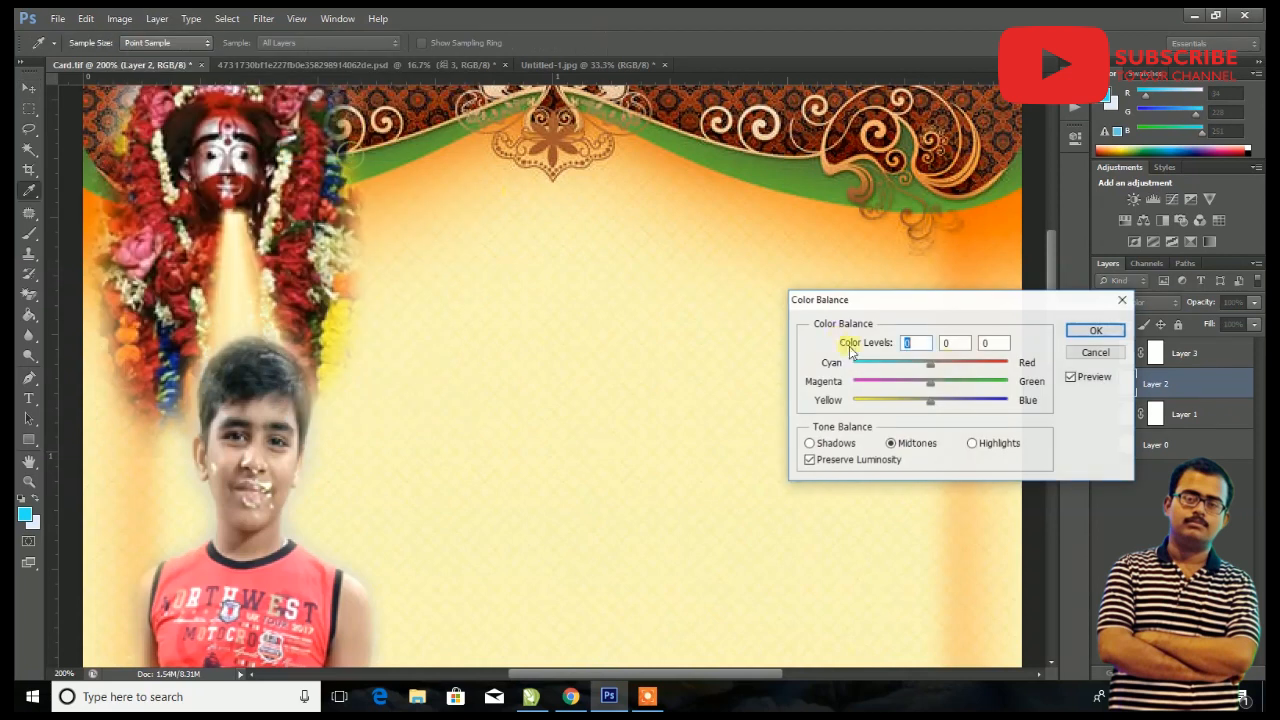
pyautogui.click(984, 388)
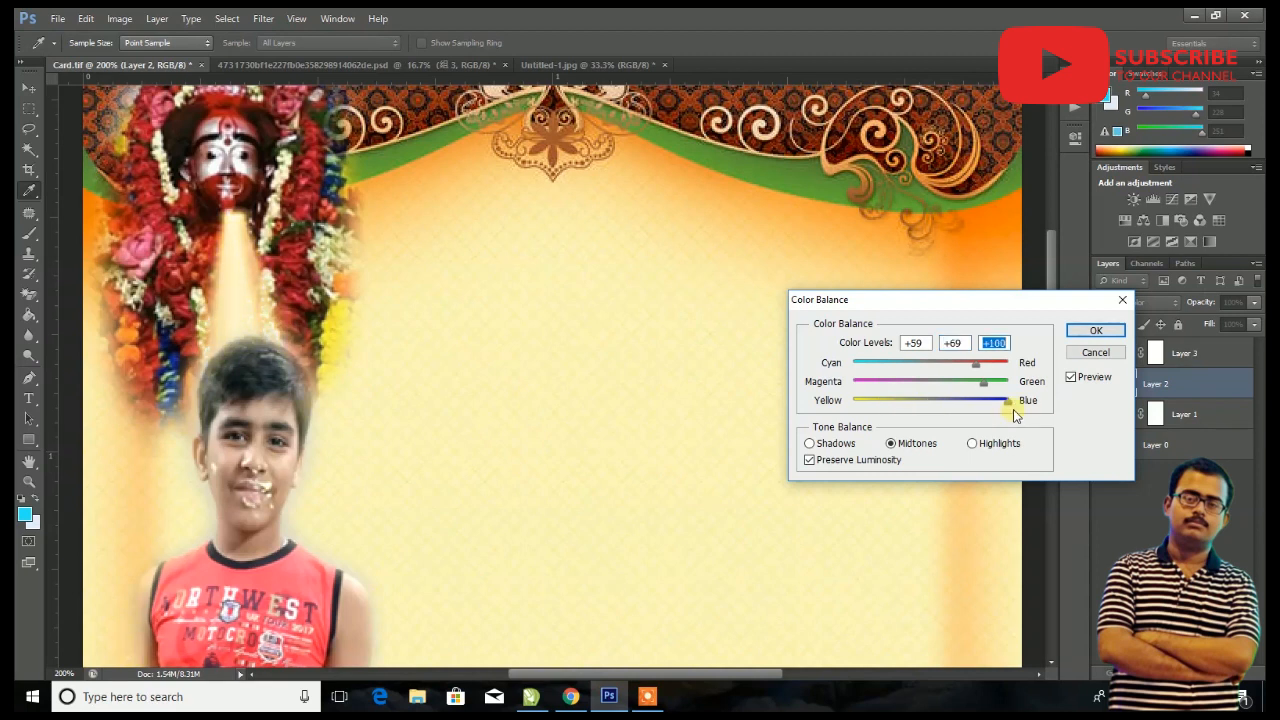
pyautogui.click(1096, 331)
pyautogui.hotkey('ctrl', '-')
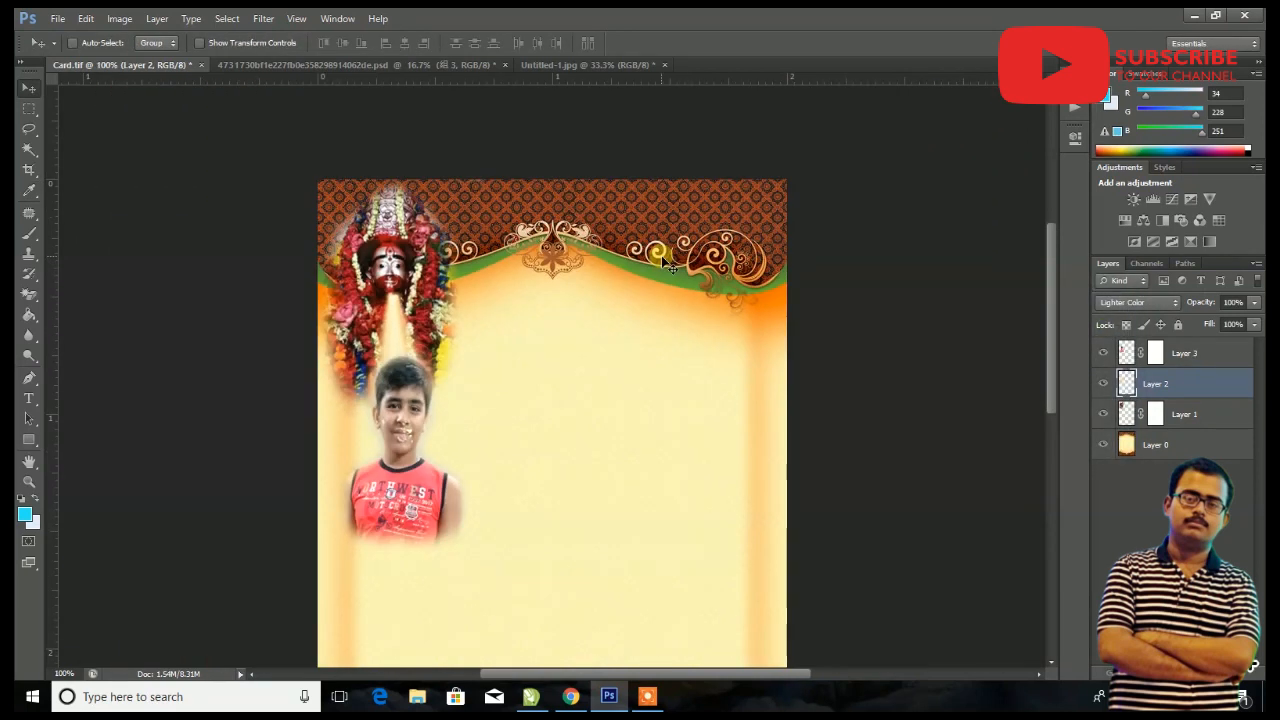
# - Scale the light beam down with Free Transform and align it between the deity's chin and the boy
pyautogui.hotkey('ctrl', 't')
pyautogui.moveTo(540, 546); pyautogui.dragTo(506, 490)
pyautogui.press('Return')
pyautogui.moveTo(372, 359)
pyautogui.mouseDown()
pyautogui.moveTo(390, 358)
pyautogui.moveTo(389, 373)
pyautogui.mouseUp()
# - Scale the boy's cutout on Layer 3 down and center it under the light beam
pyautogui.rightClick(422, 470)
pyautogui.click(445, 483)
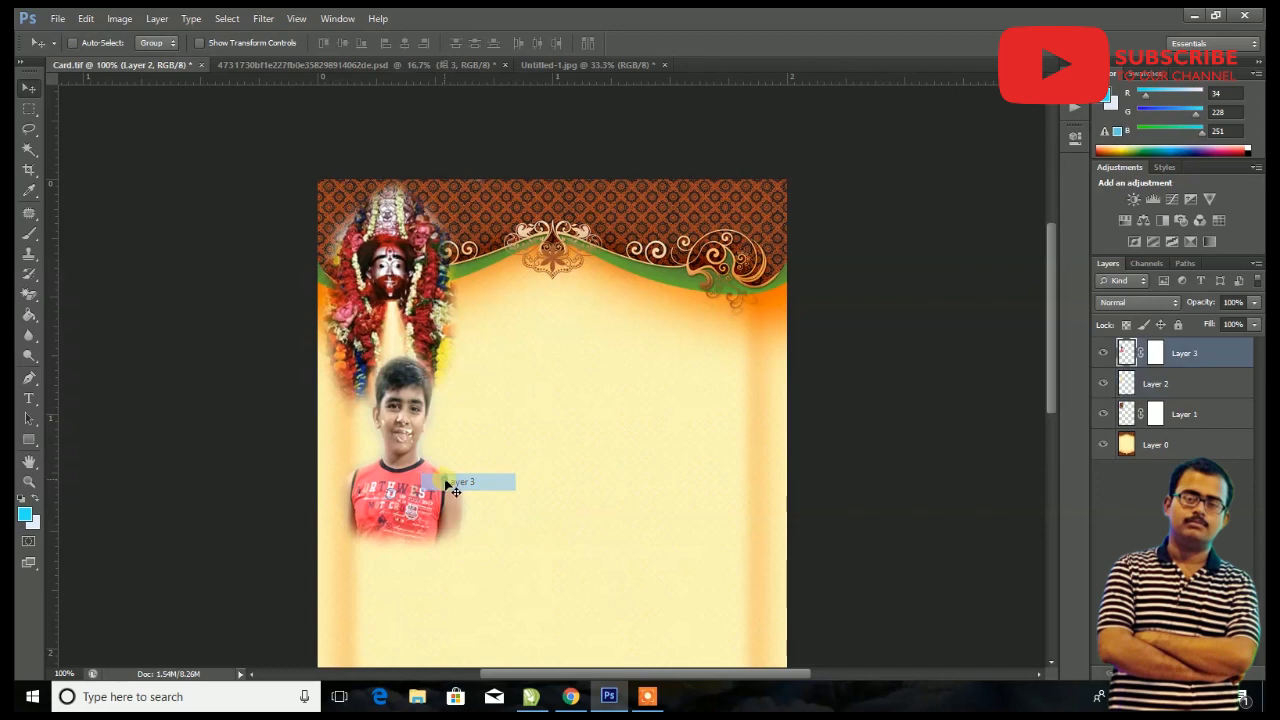
pyautogui.hotkey('ctrl', 't')
pyautogui.moveTo(476, 550); pyautogui.dragTo(441, 484)
pyautogui.press('Return')
pyautogui.moveTo(391, 396); pyautogui.dragTo(400, 398)
# - Soften the bottom edge of the boy's cutout and the top of the light beam with the Clear brush
pyautogui.hotkey('ctrl', '+')
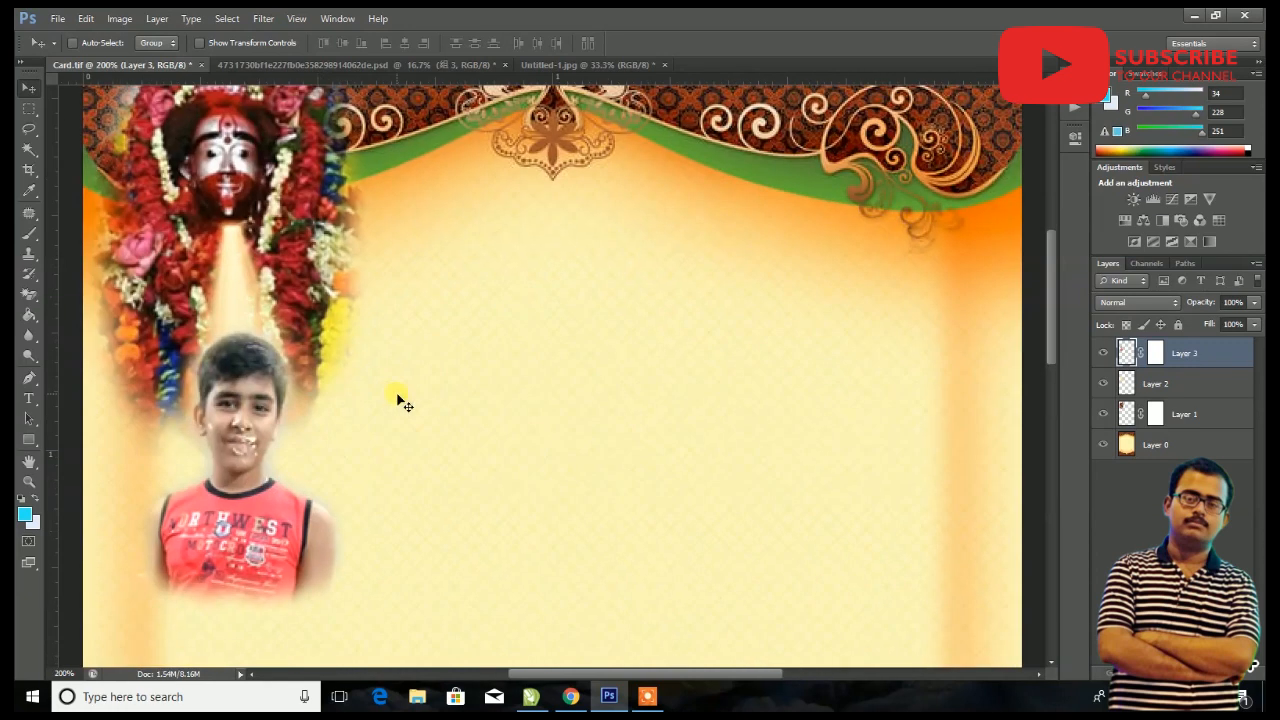
pyautogui.click(29, 233)
pyautogui.moveTo(253, 640)
pyautogui.mouseDown()
pyautogui.moveTo(205, 650)
pyautogui.moveTo(338, 657)
pyautogui.moveTo(371, 643)
pyautogui.moveTo(389, 558)
pyautogui.mouseUp()
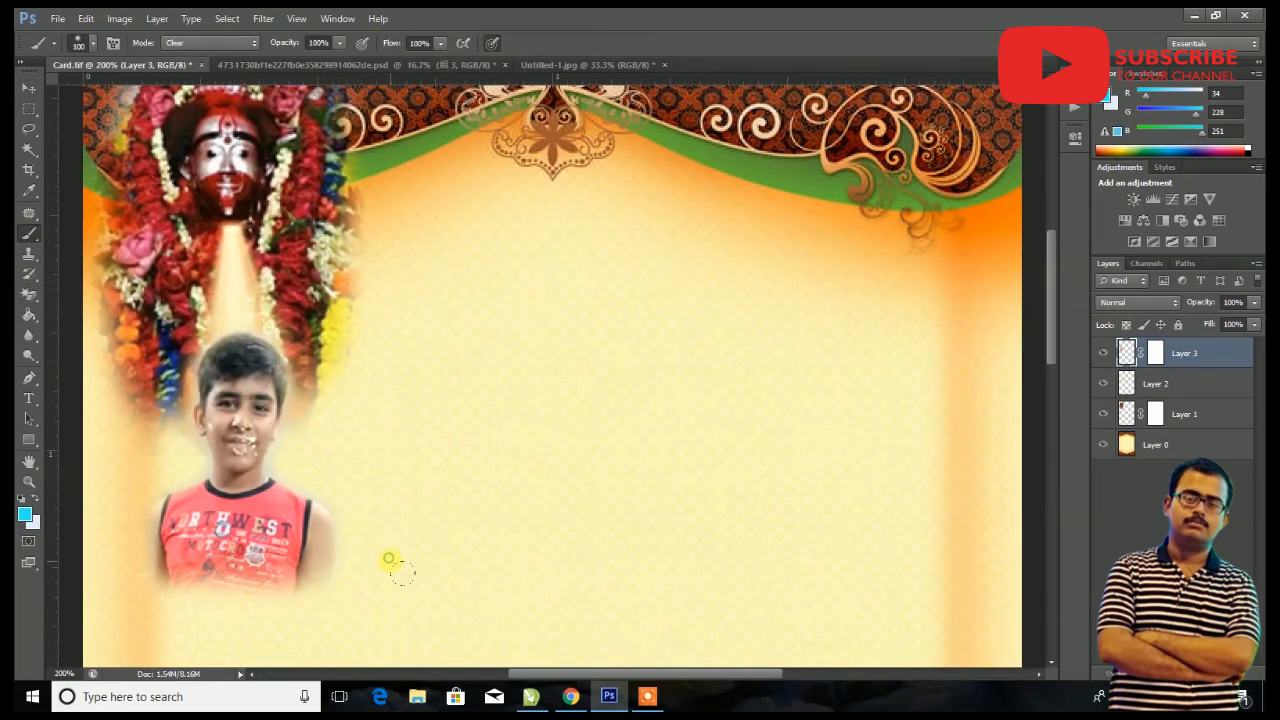
pyautogui.click(1200, 382)
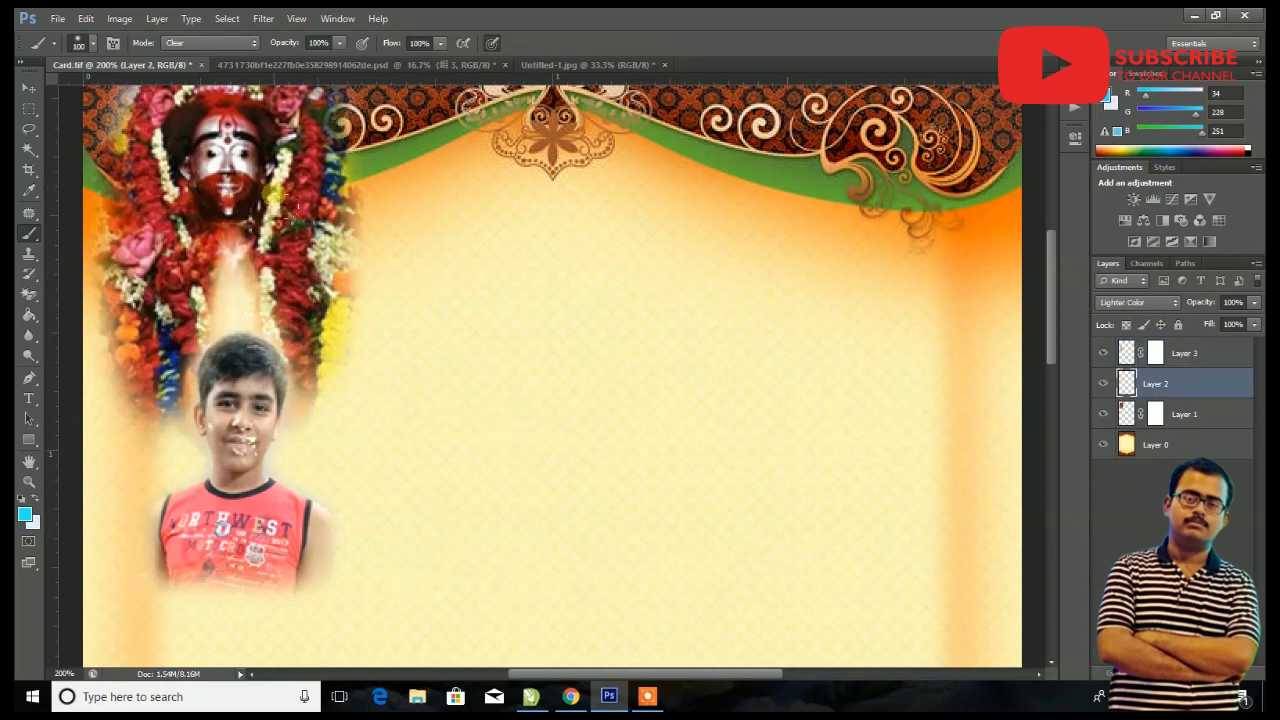
# - Brighten the light beam with an Exposure adjustment of +1.79, offset +0.1870 and a changed gamma correction
pyautogui.click(29, 90)
pyautogui.click(119, 18)
pyautogui.click(125, 20)
pyautogui.click(121, 19)
pyautogui.moveTo(190, 56)
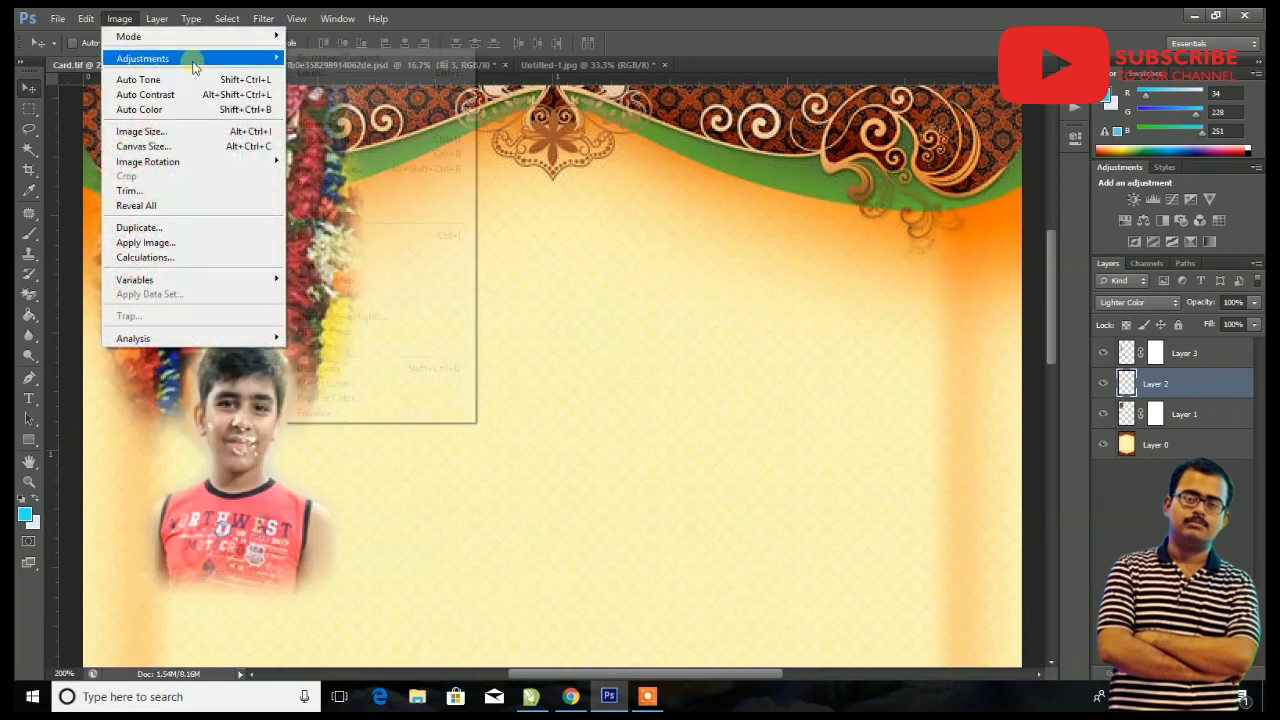
pyautogui.click(330, 112)
pyautogui.moveTo(864, 286); pyautogui.dragTo(856, 318)
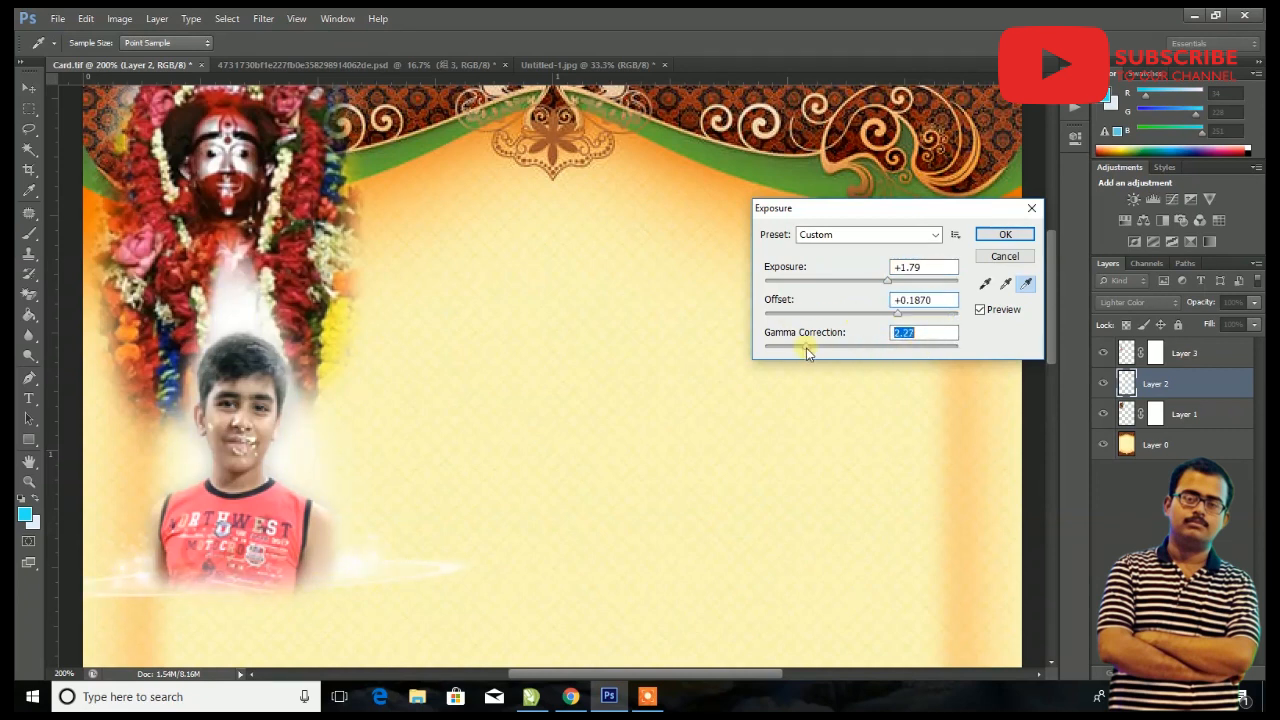
pyautogui.click(1005, 235)
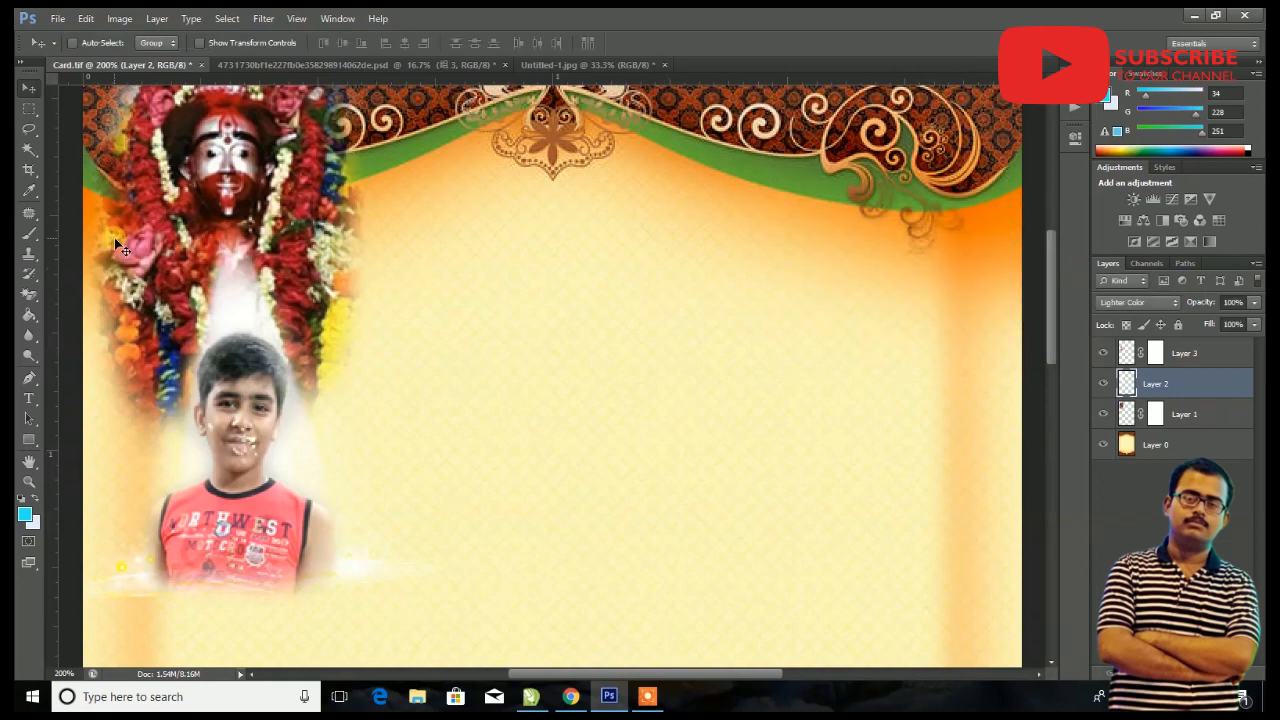
# - Widen the light beam to about 124%, center it behind the boy, and save the card
pyautogui.hotkey('ctrl', 't')
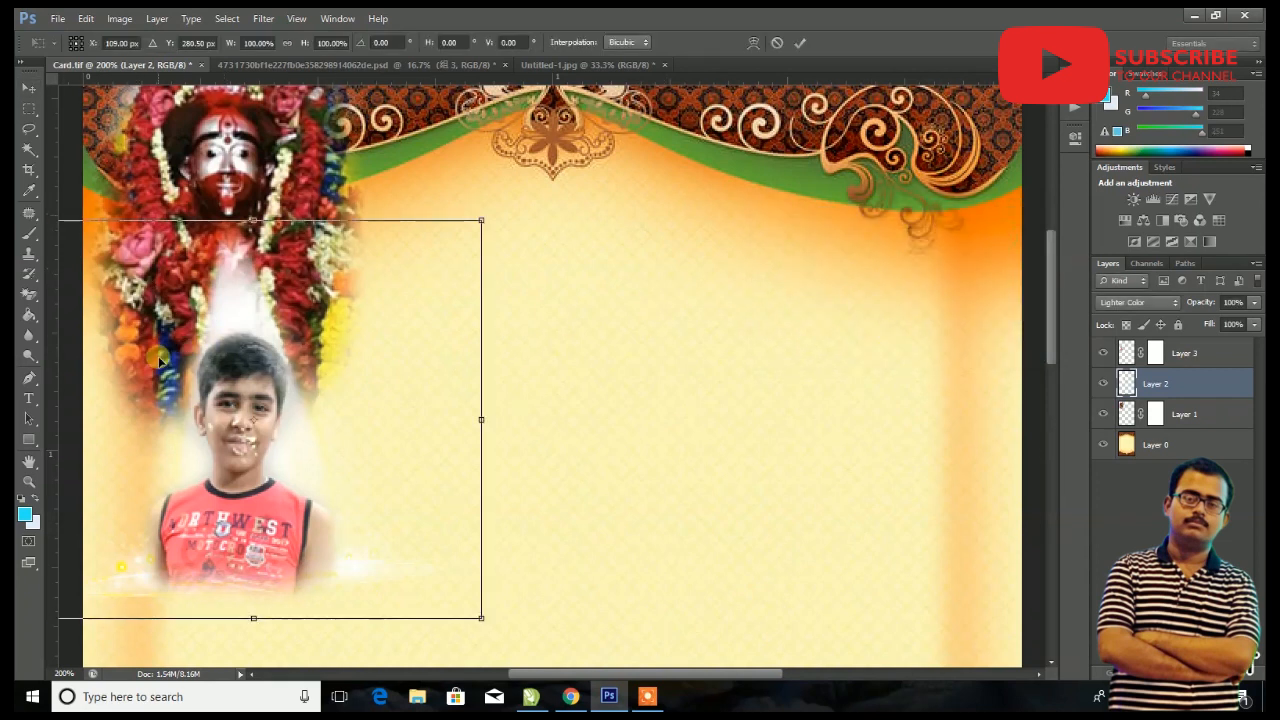
pyautogui.moveTo(500, 423); pyautogui.dragTo(591, 423)
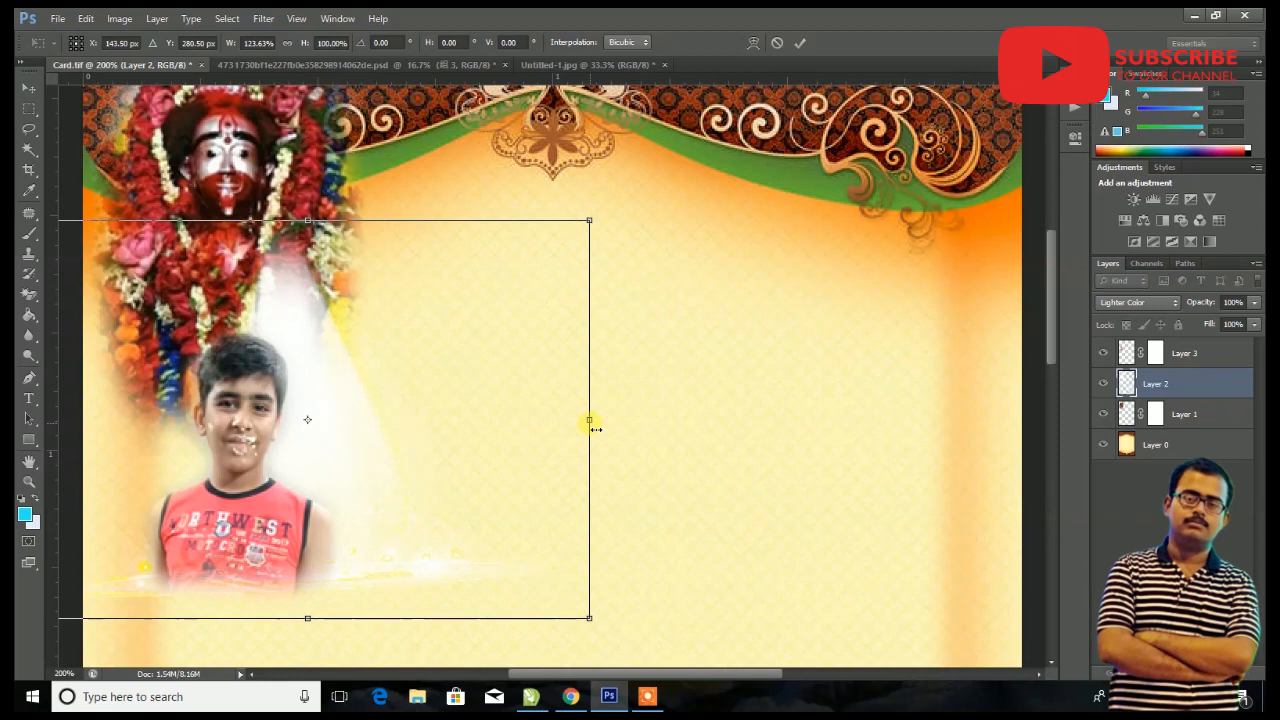
pyautogui.press('Return')
pyautogui.moveTo(352, 428); pyautogui.dragTo(295, 430)
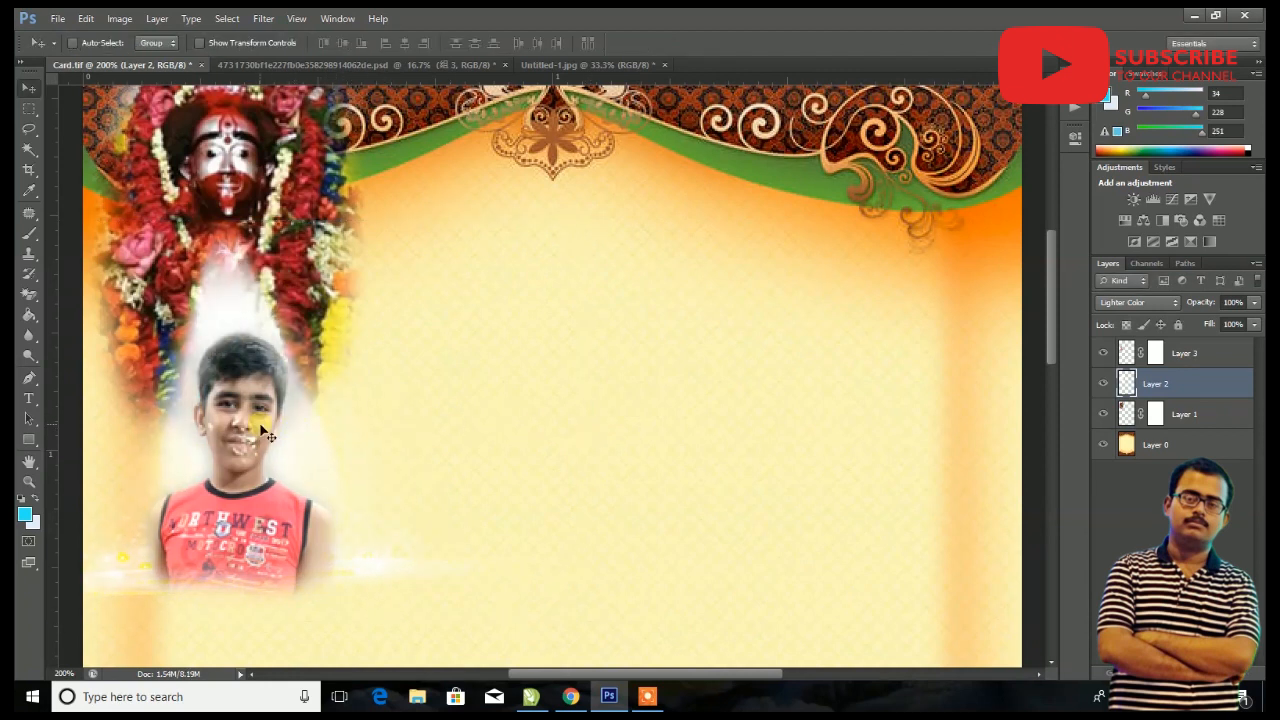
pyautogui.hotkey('ctrl', '-')
pyautogui.hotkey('ctrl', '-')
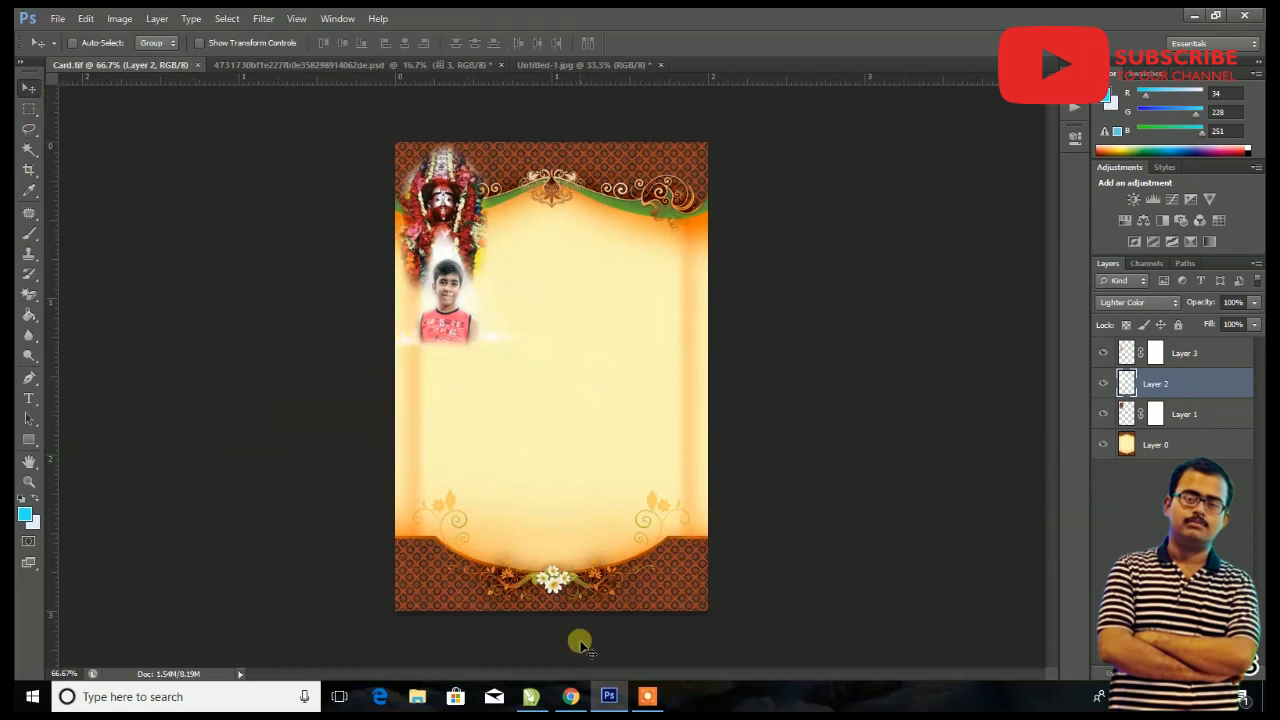
# - Switch to CorelDRAW, close Untitled-1 without saving, and open the recent Uponayan ( Digital ) card document
pyautogui.click(531, 697)
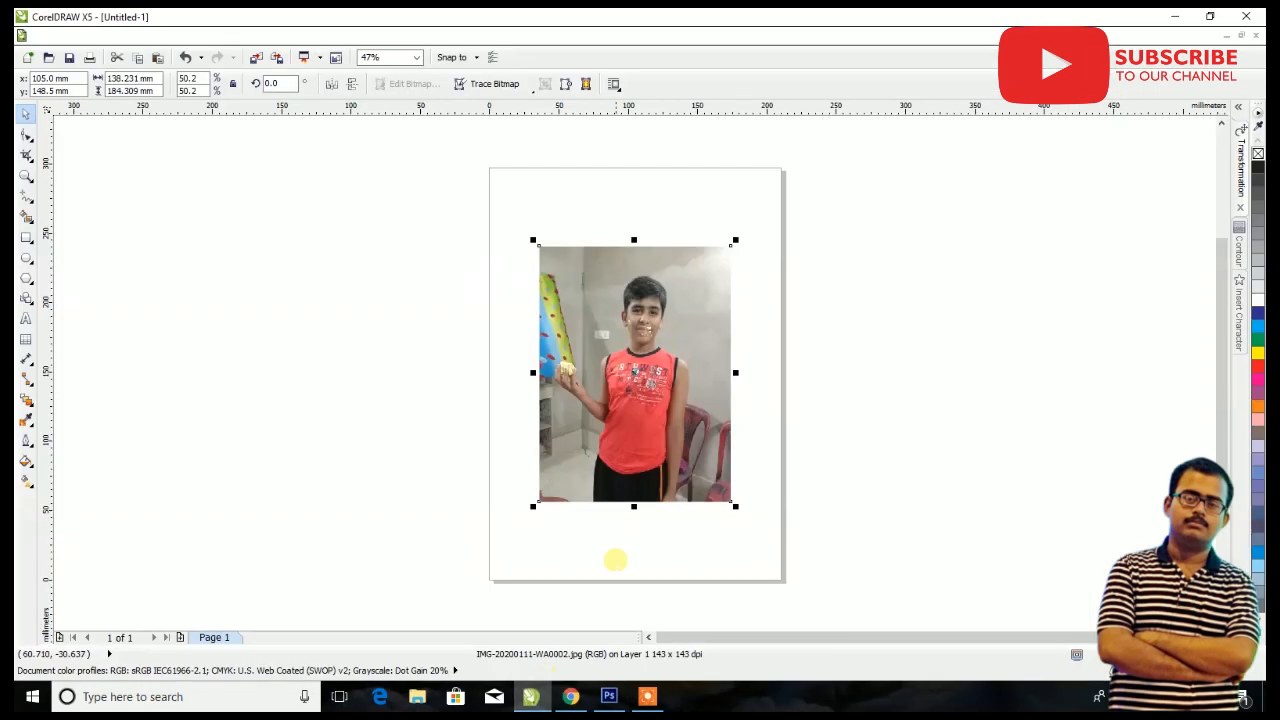
pyautogui.click(1258, 35)
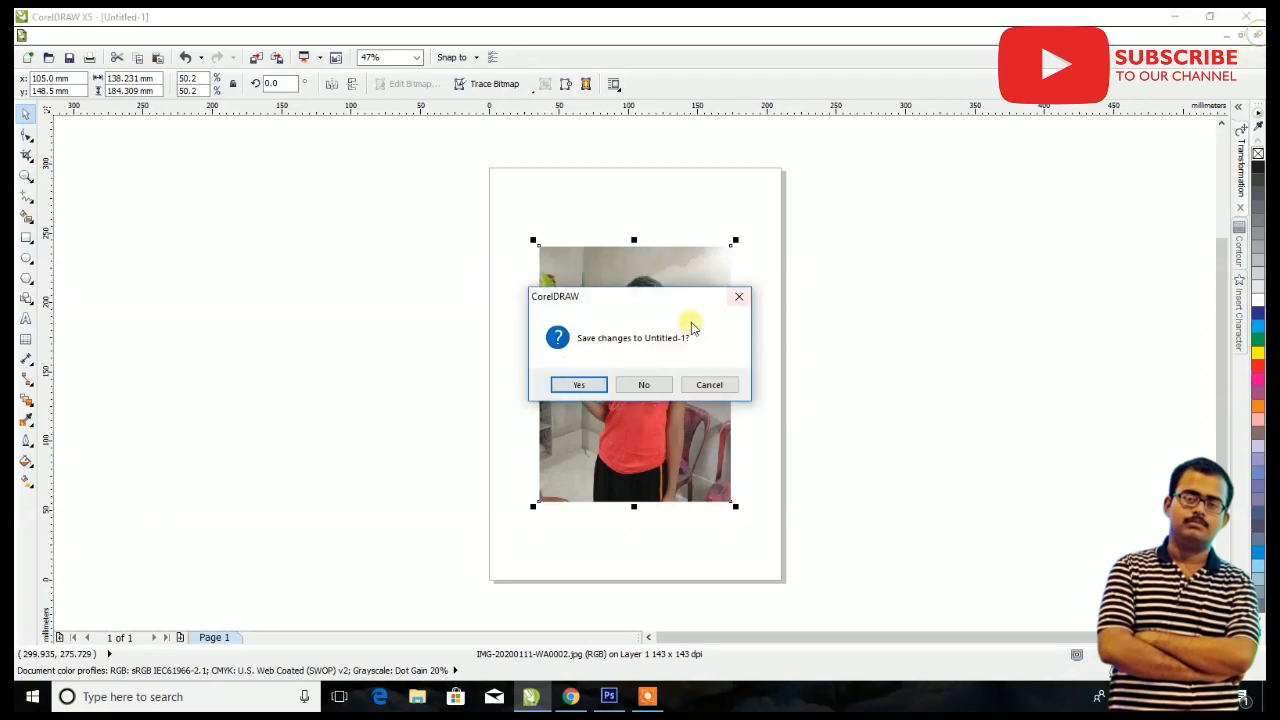
pyautogui.click(643, 383)
pyautogui.click(36, 36)
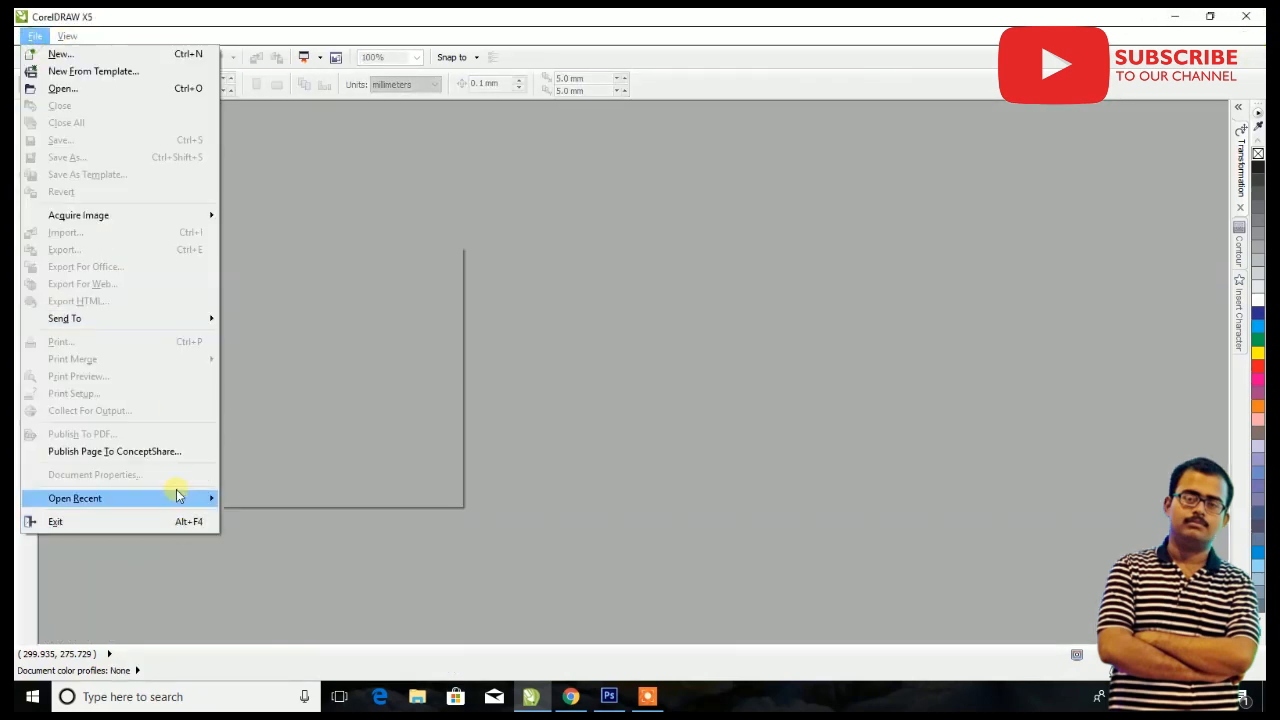
pyautogui.moveTo(177, 497)
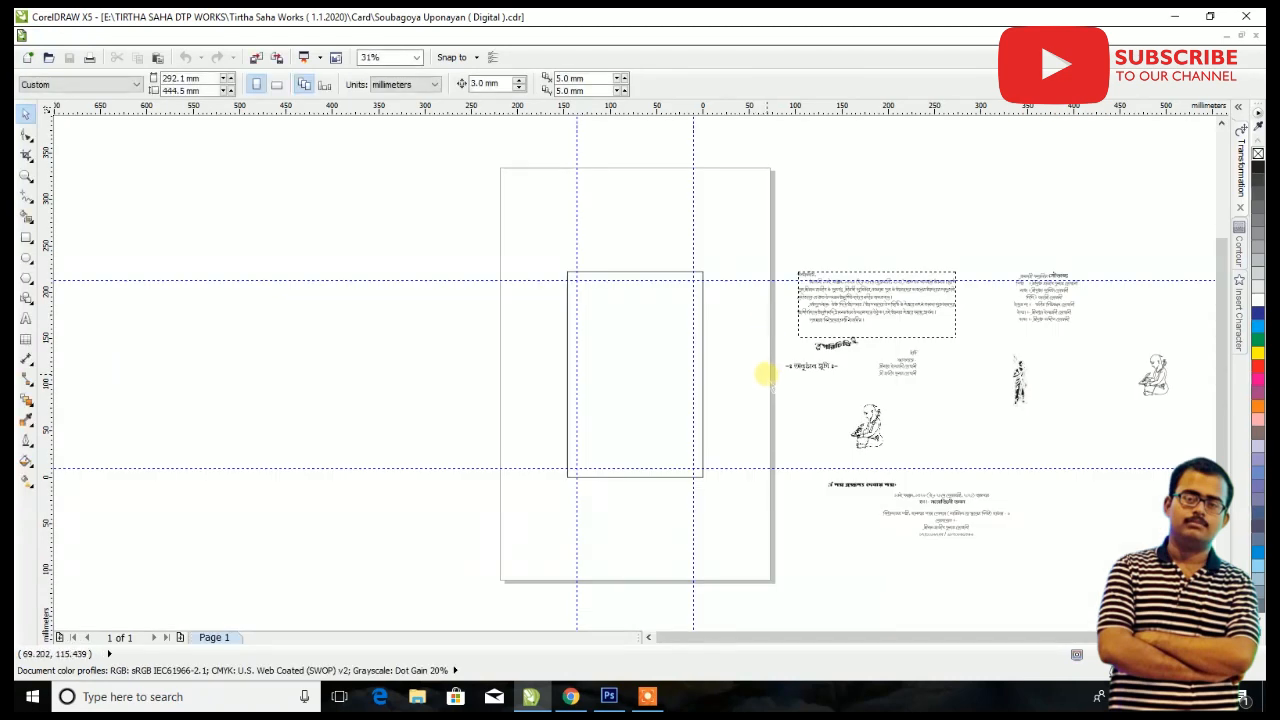
# - Import the Card image from Downloads and place it inside the rectangle on the page
pyautogui.rightClick(466, 371)
pyautogui.click(505, 435)
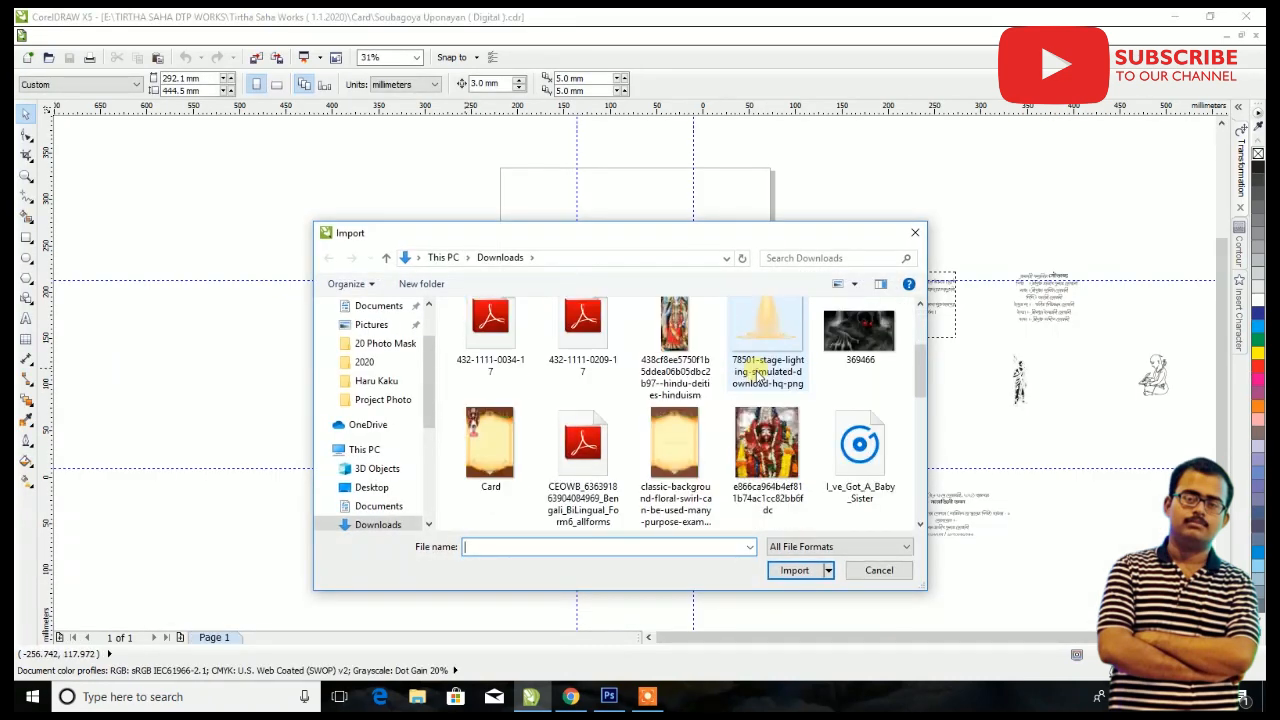
pyautogui.click(490, 445)
pyautogui.click(794, 571)
pyautogui.click(622, 400)
# - Resize the imported Card image to 146 × 222 mm and center it on the page
pyautogui.click(641, 272)
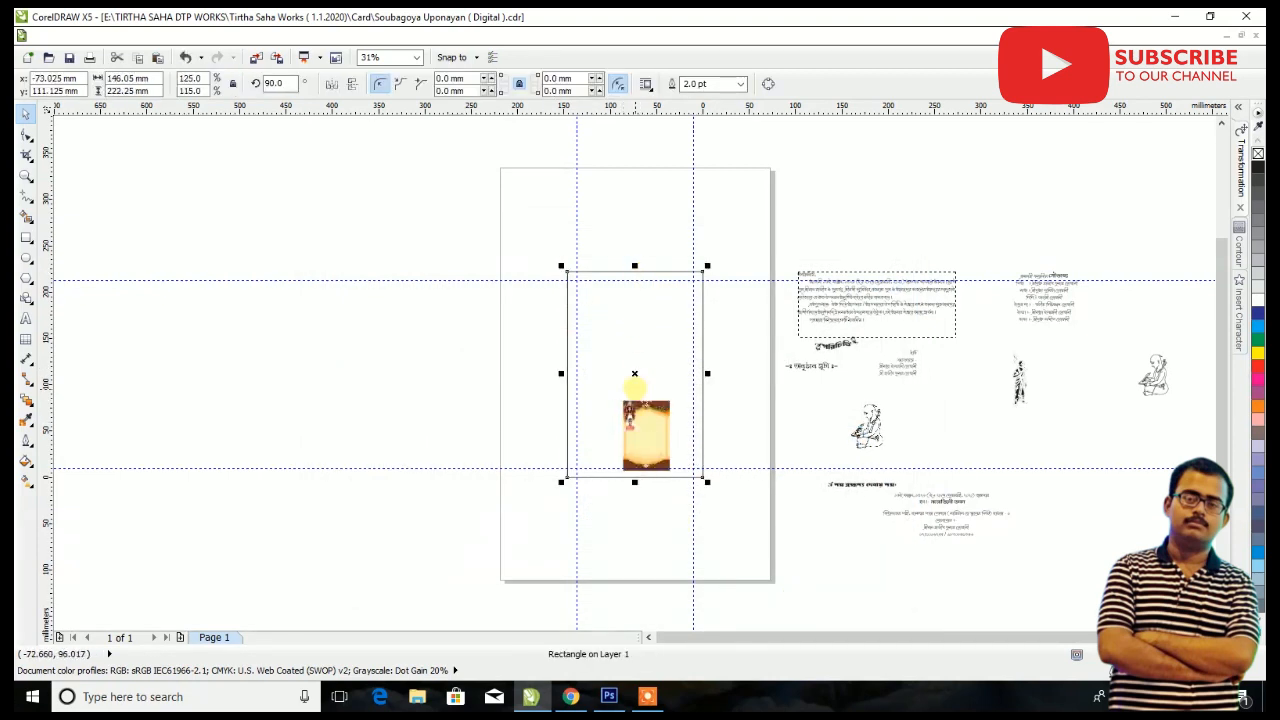
pyautogui.click(640, 420)
pyautogui.doubleClick(128, 78)
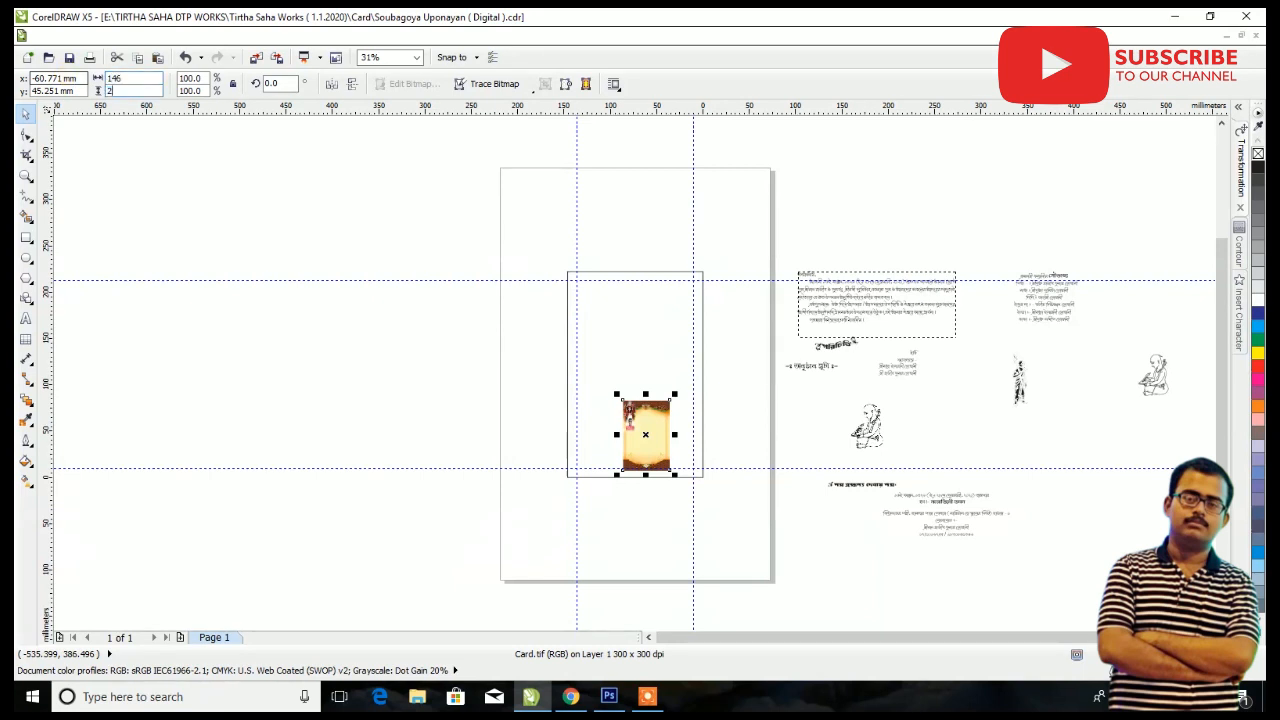
pyautogui.press('Return')
pyautogui.press('p')
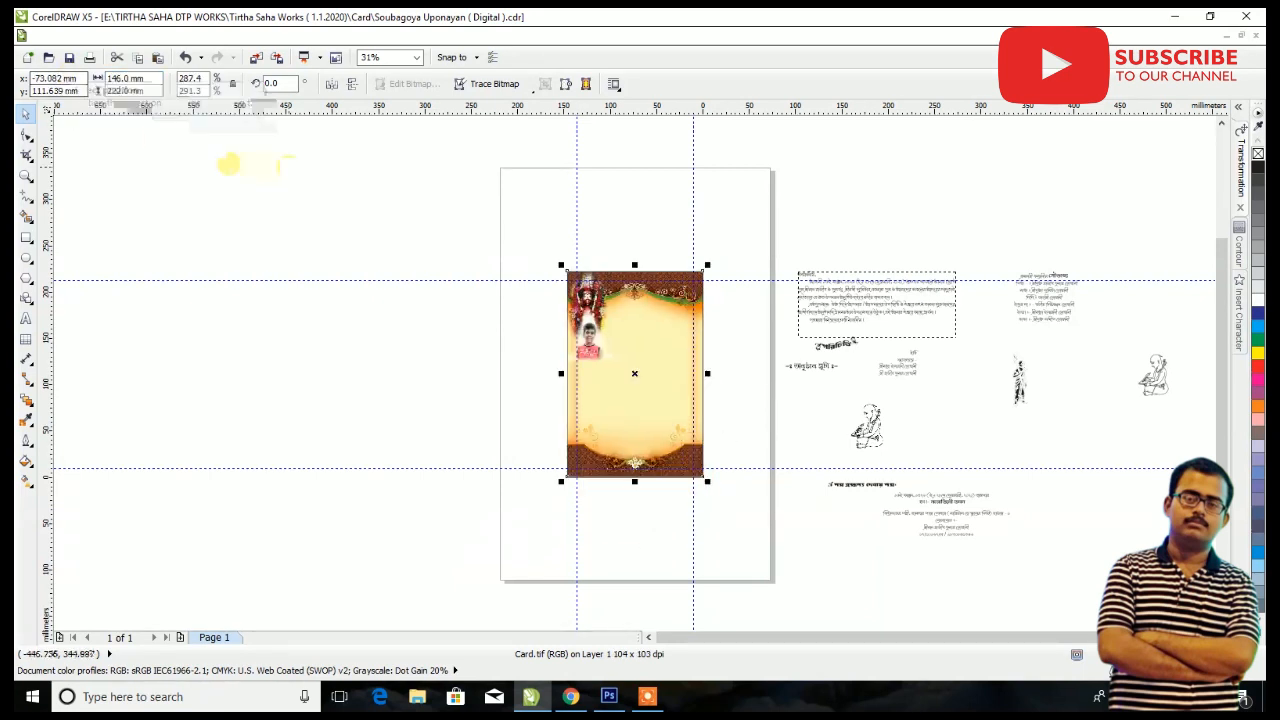
pyautogui.scroll(2, 595, 300)
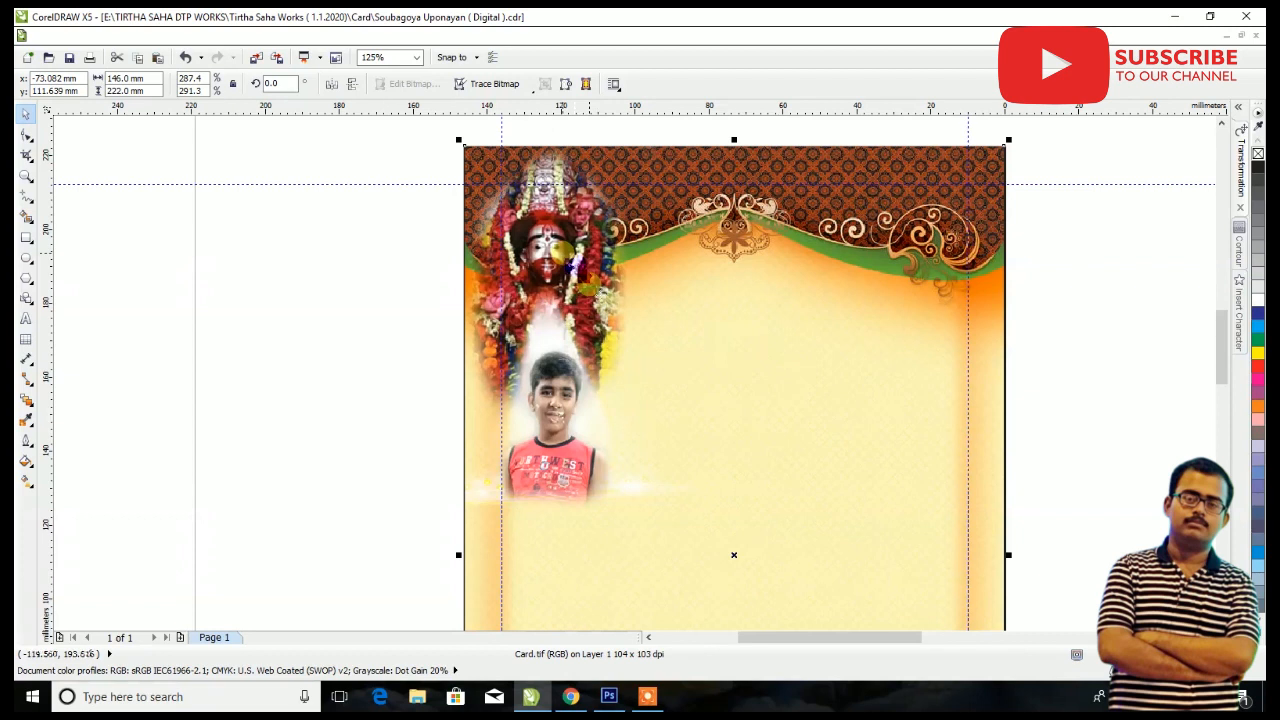
pyautogui.scroll(-1, 590, 290)
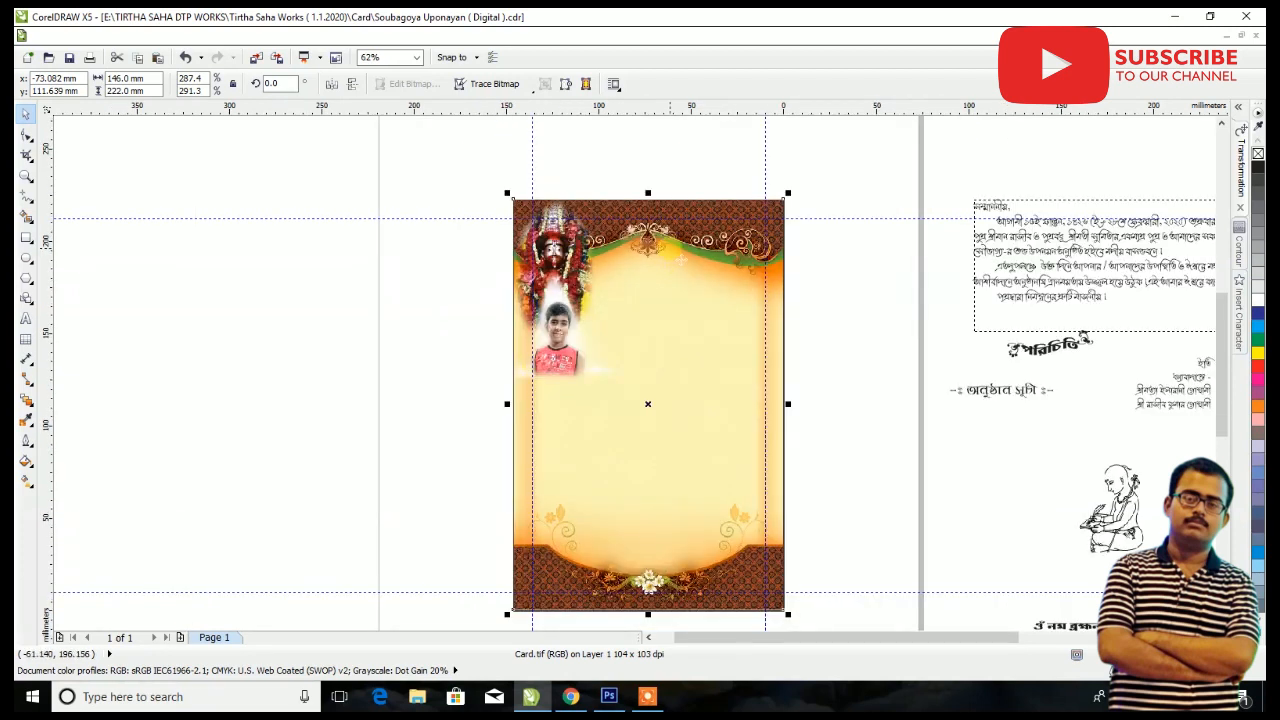
pyautogui.scroll(2, 681, 260)
pyautogui.scroll(-1, 540, 242)
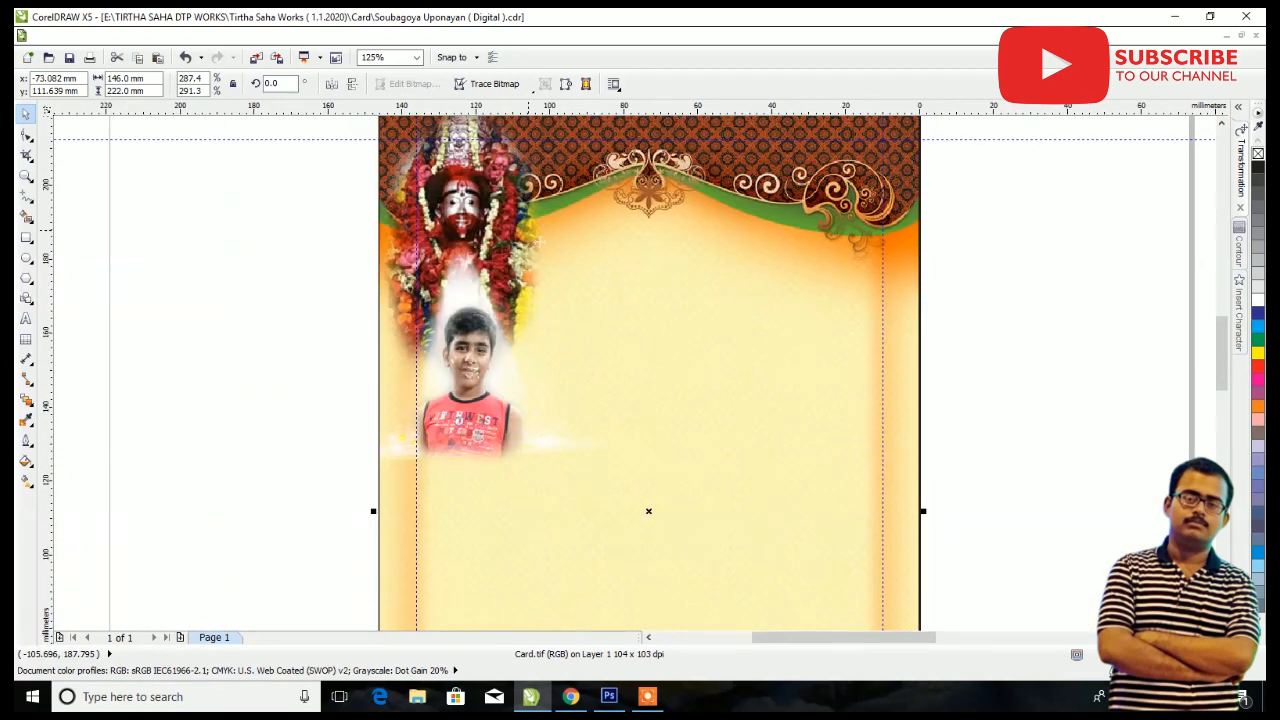
pyautogui.scroll(-1, 540, 242)
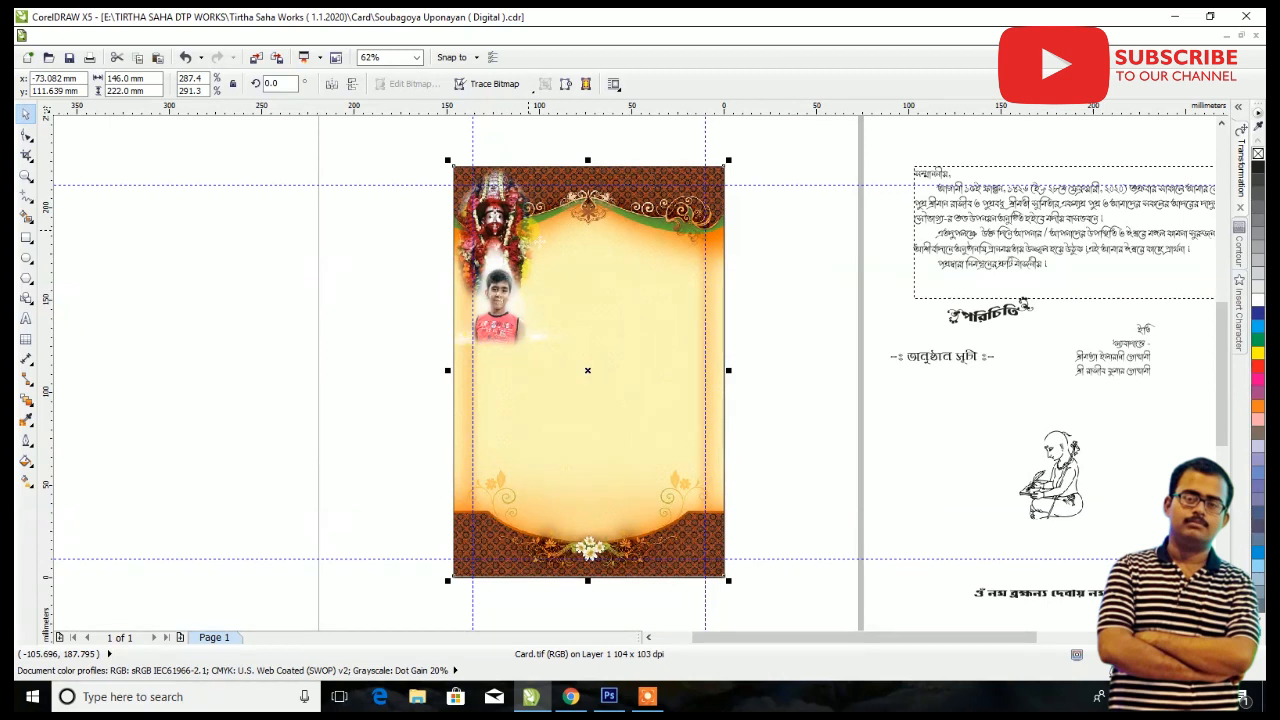
# - Import the screen-0-removebg-preview image from Downloads and place it beside the card's lower edge
pyautogui.rightClick(862, 299)
pyautogui.click(778, 273)
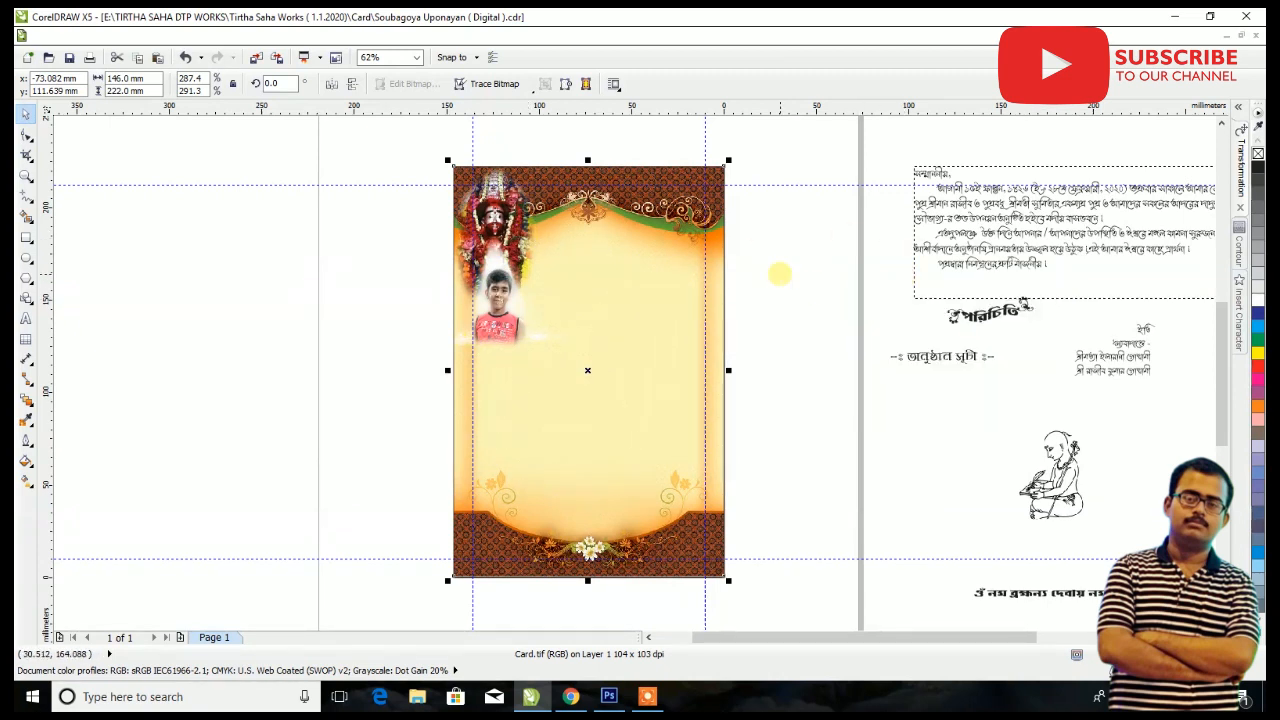
pyautogui.rightClick(779, 273)
pyautogui.click(828, 345)
pyautogui.scroll(-5, 766, 362)
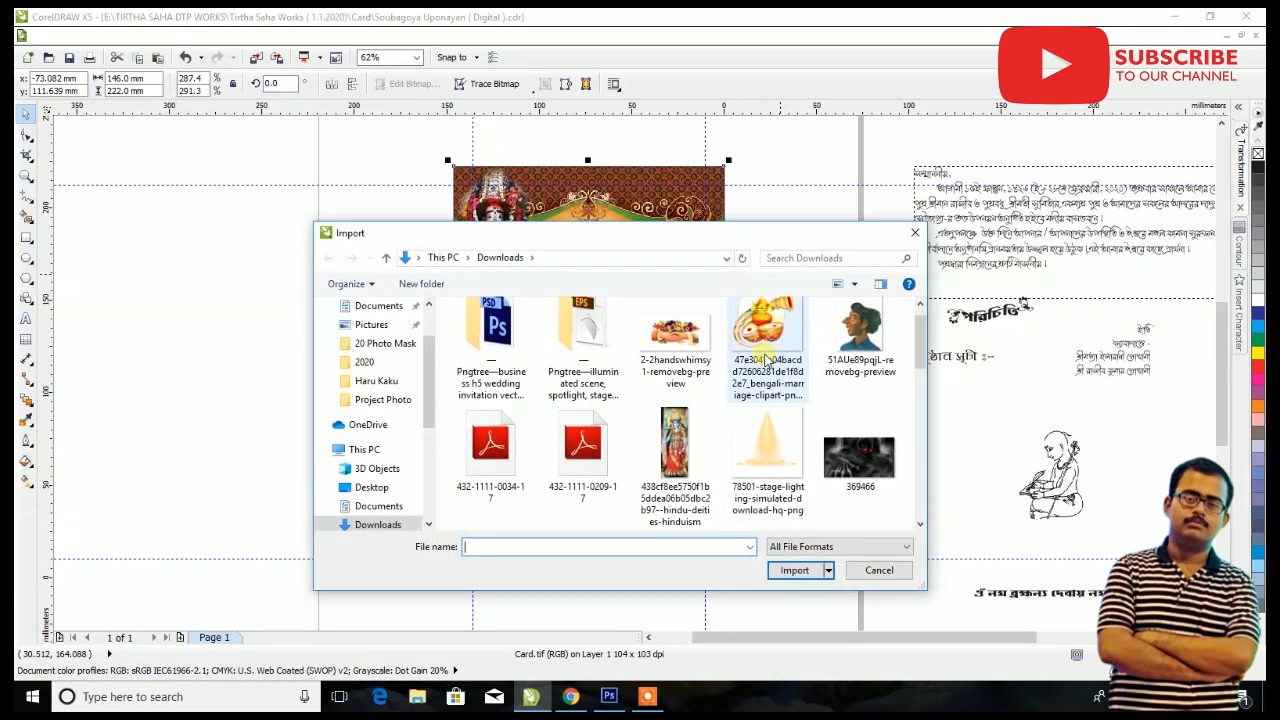
pyautogui.click(765, 358)
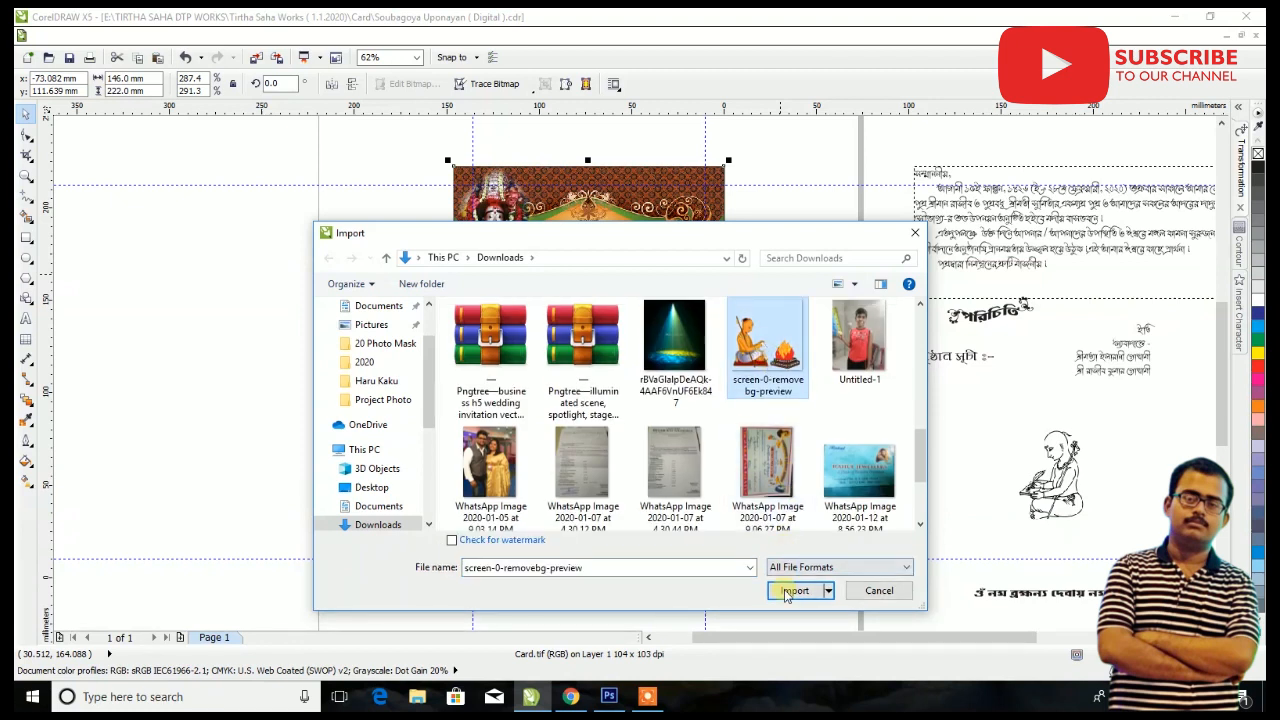
pyautogui.click(793, 591)
pyautogui.click(750, 404)
# - Scale the priest and fire image down to about 44 mm wide and position it in the card's lower-left corner
pyautogui.scroll(-2, 749, 373)
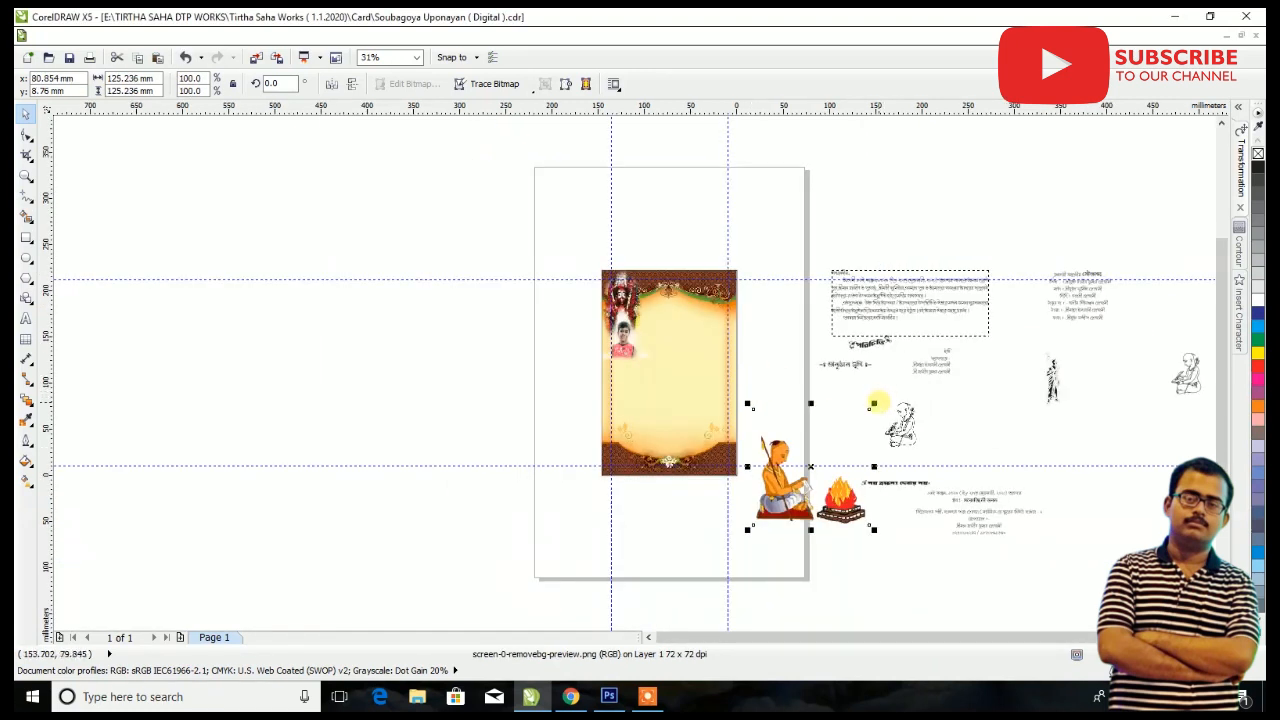
pyautogui.scroll(2, 757, 491)
pyautogui.moveTo(980, 327); pyautogui.dragTo(502, 370)
pyautogui.scroll(2, 517, 455)
pyautogui.scroll(2, 502, 378)
pyautogui.moveTo(596, 182); pyautogui.dragTo(583, 217)
pyautogui.moveTo(585, 499); pyautogui.dragTo(641, 555)
pyautogui.moveTo(603, 515); pyautogui.dragTo(547, 480)
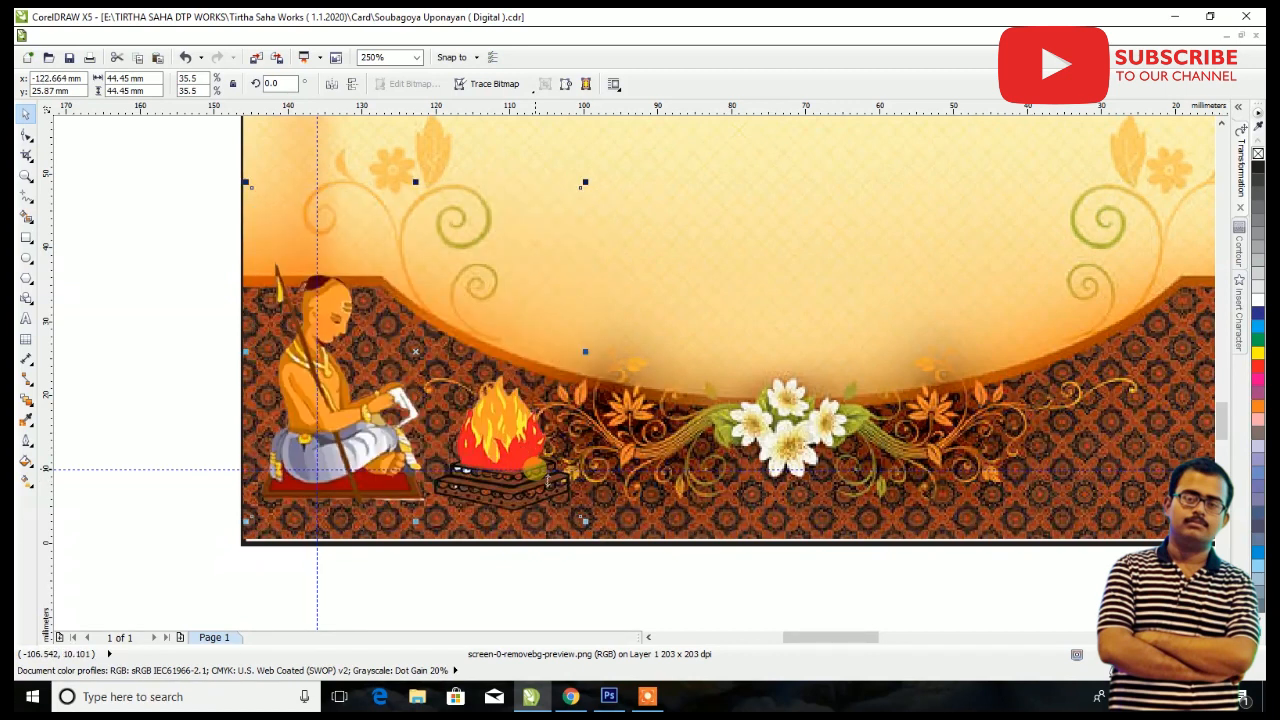
# - Shift the priest and fire image slightly to the right along the card's lower border
pyautogui.scroll(-2, 531, 466)
pyautogui.click(601, 543)
pyautogui.scroll(-1, 610, 541)
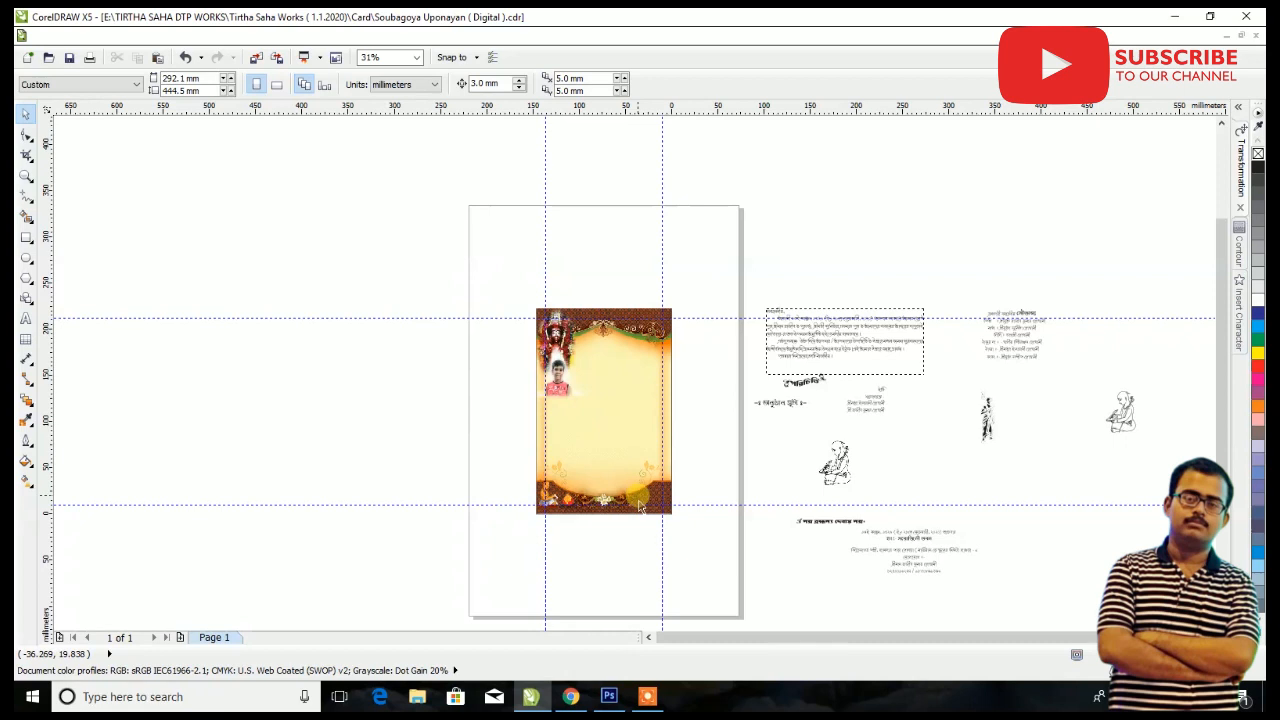
pyautogui.scroll(2, 637, 497)
pyautogui.scroll(1, 347, 501)
pyautogui.moveTo(361, 527); pyautogui.dragTo(371, 527)
pyautogui.scroll(-3, 371, 527)
pyautogui.scroll(1, 586, 394)
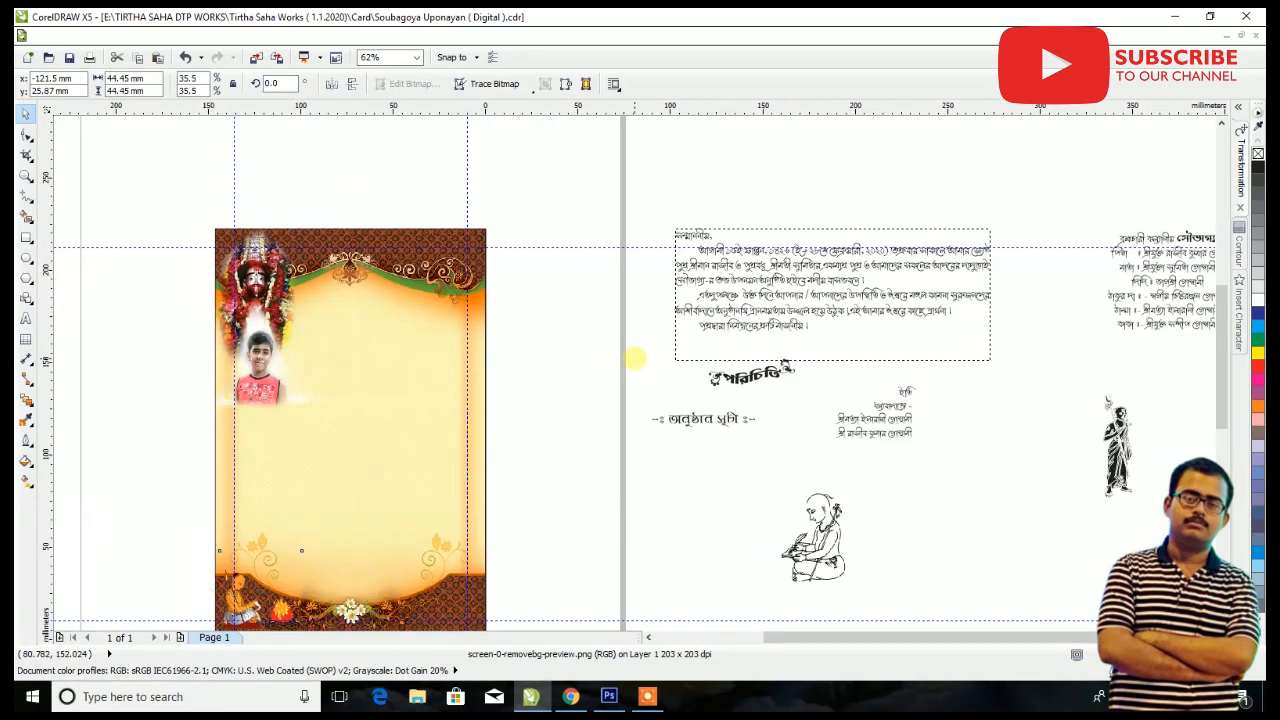
# - Move the Bengali invitation paragraph onto the lower half of the card, below the boy's photo
pyautogui.click(650, 345)
pyautogui.moveTo(700, 318); pyautogui.dragTo(270, 510)
pyautogui.click(352, 514)
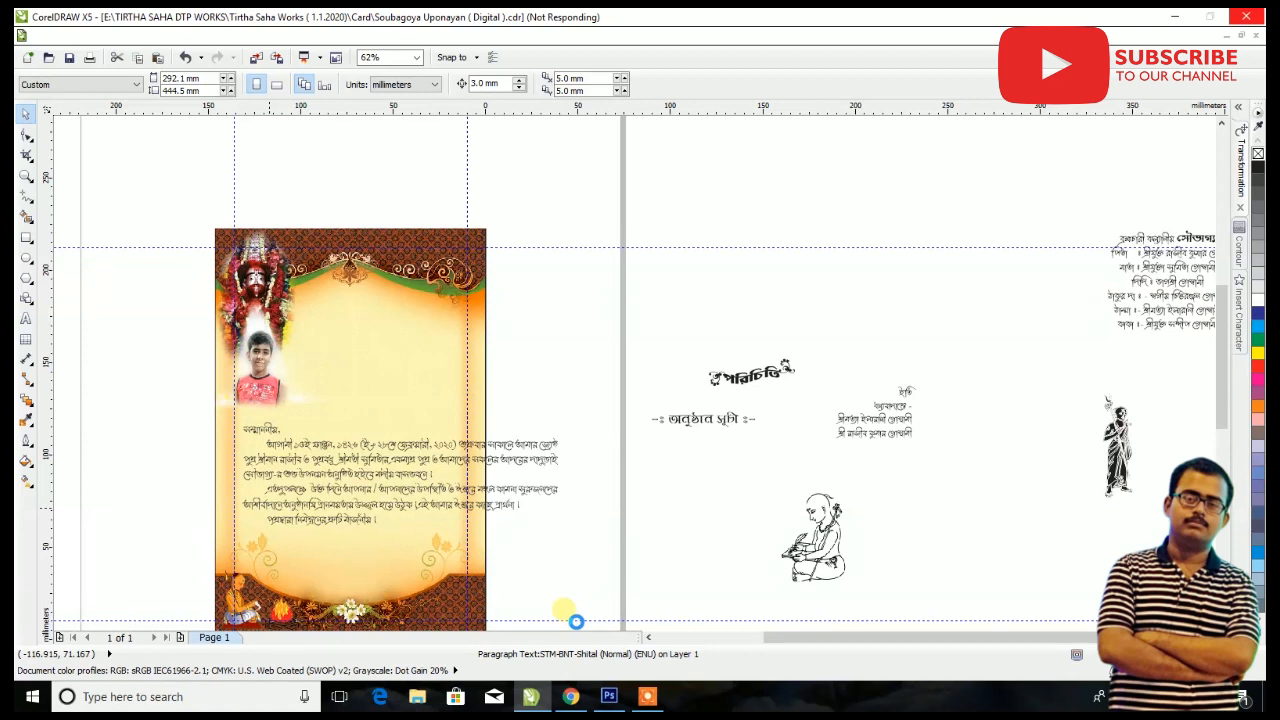
pyautogui.click(573, 699)
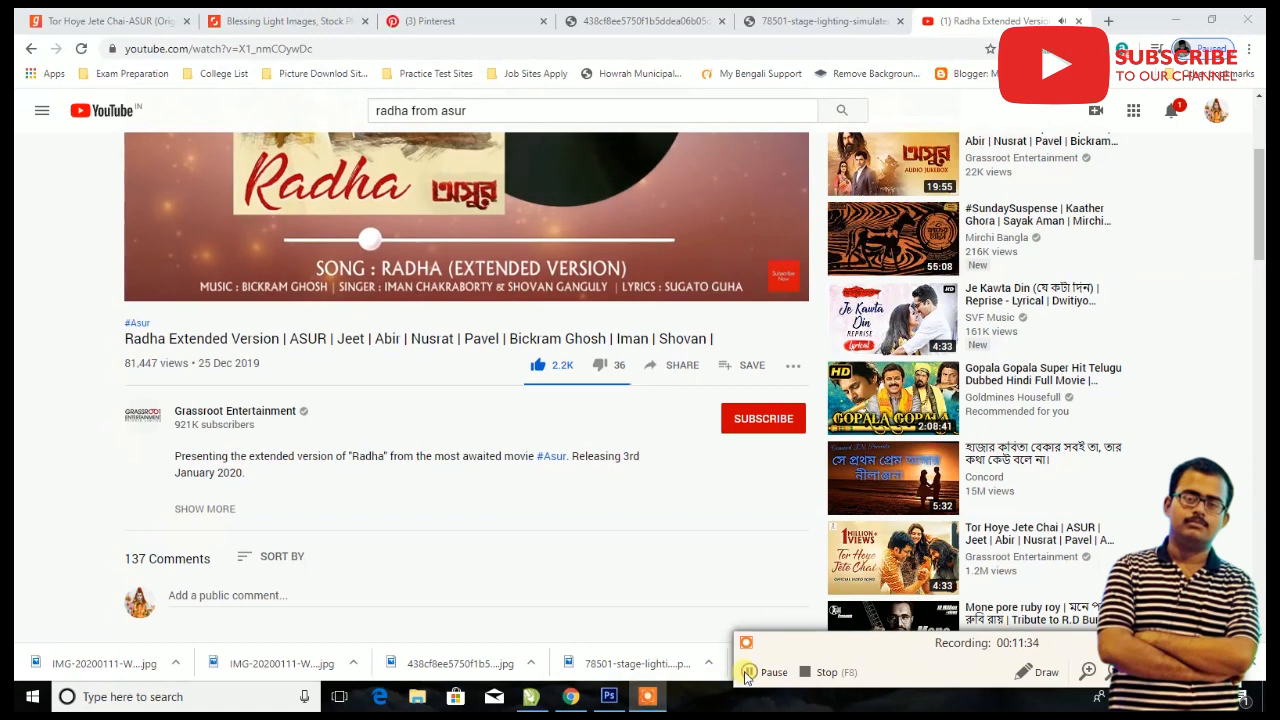
pyautogui.click(748, 672)
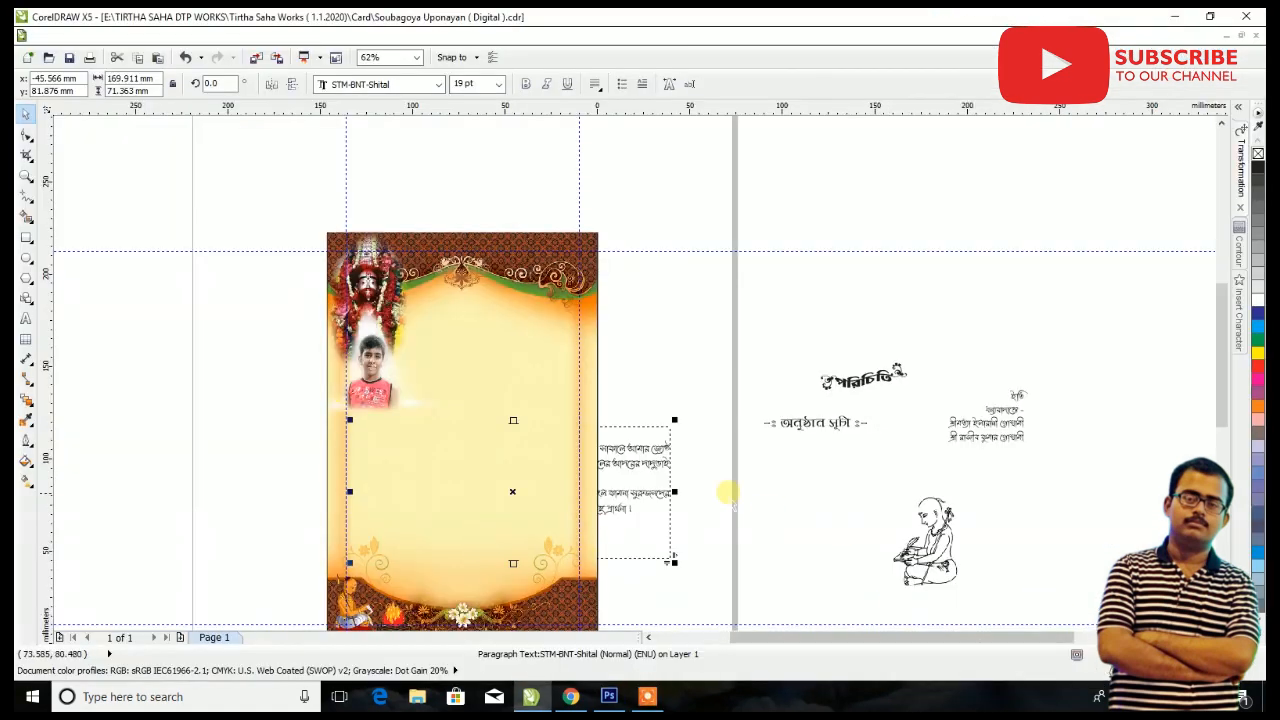
# - Bring the invitation paragraph to the front and move the পরিচিতি heading group onto the card's top center ornament
pyautogui.hotkey('shift', 'pageup')
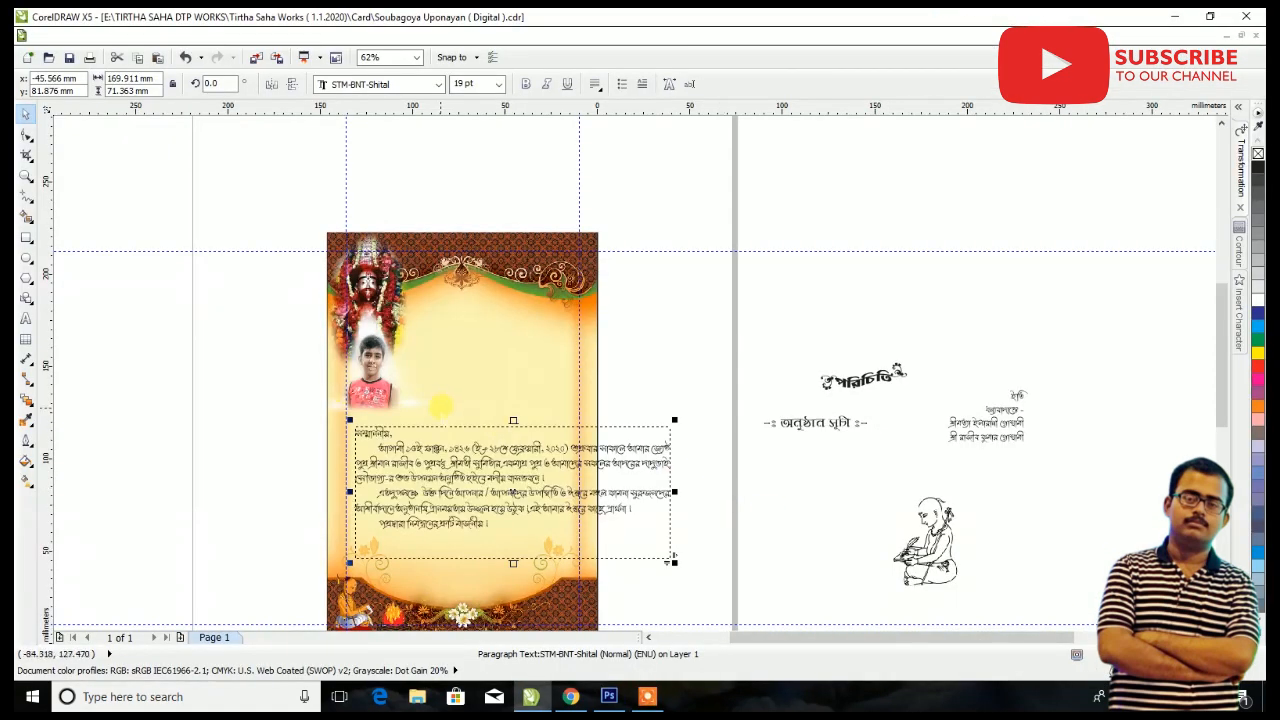
pyautogui.click(866, 376)
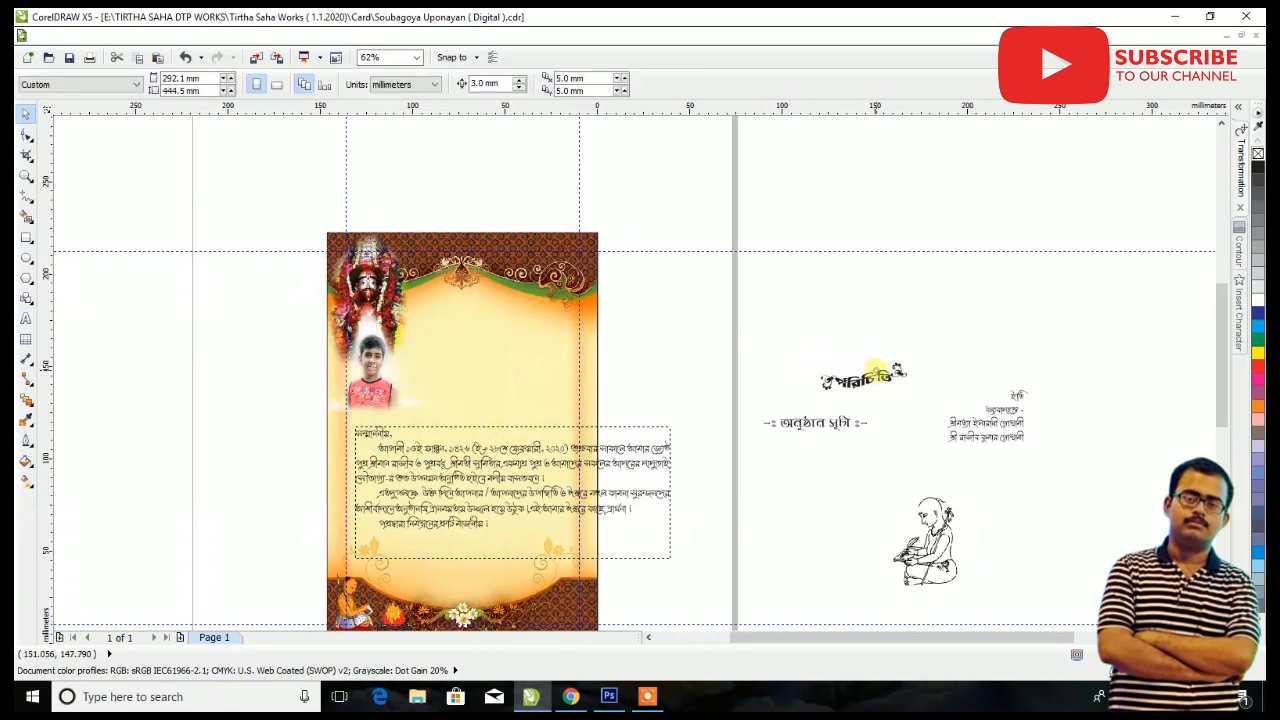
pyautogui.moveTo(876, 371); pyautogui.dragTo(472, 261)
# - Widen the পরিচিতি heading to about 52 mm, lower it slightly over the ornament, and fill it red
pyautogui.scroll(4, 472, 261)
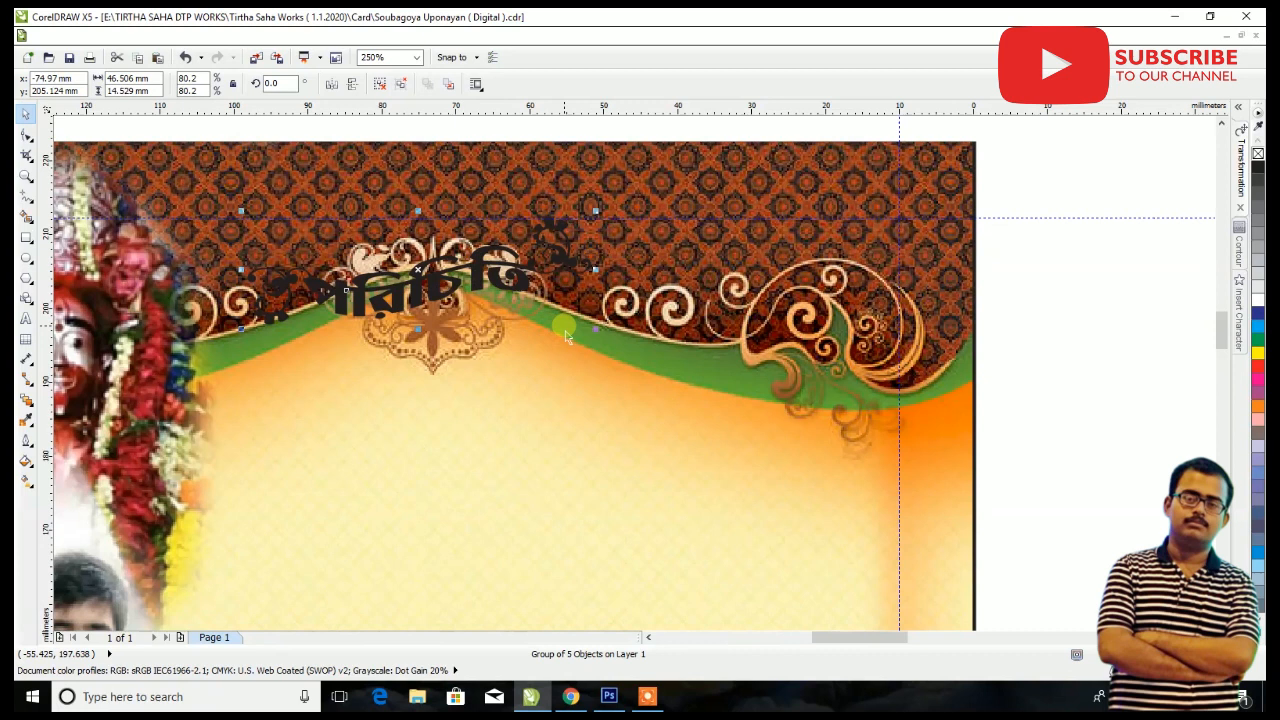
pyautogui.moveTo(598, 269); pyautogui.dragTo(636, 292)
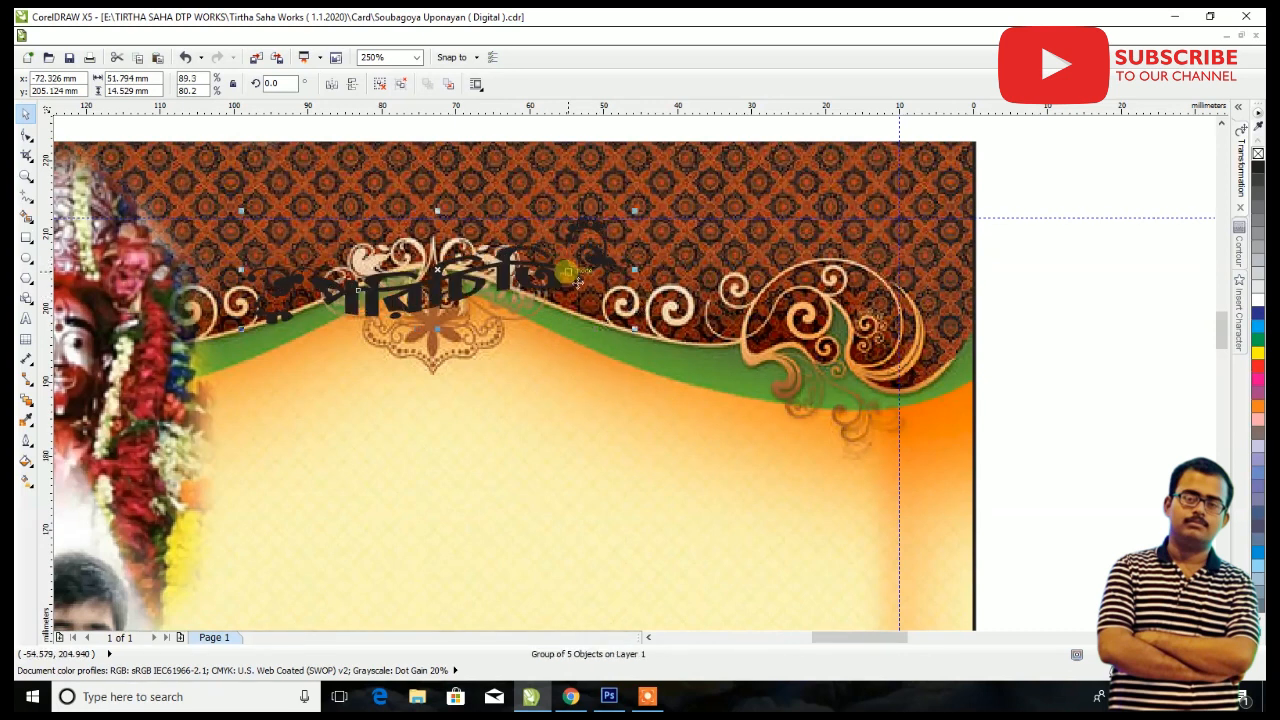
pyautogui.moveTo(549, 280); pyautogui.dragTo(551, 295)
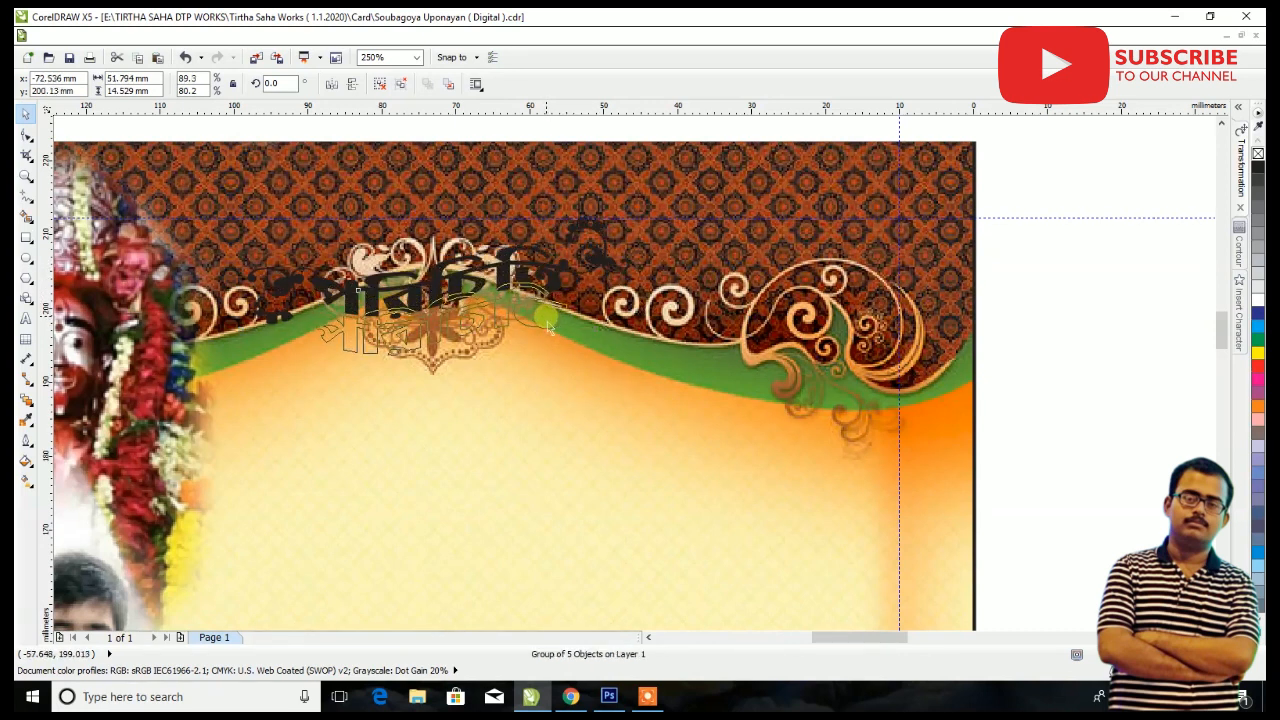
pyautogui.click(1257, 366)
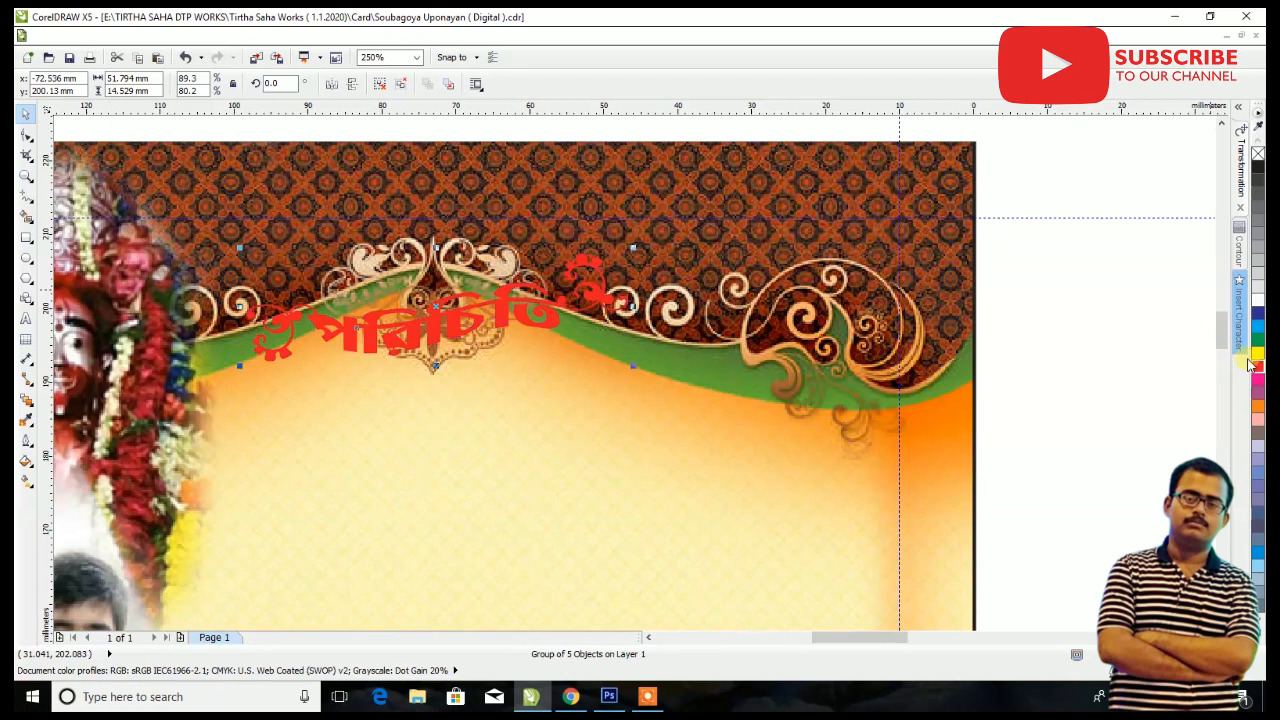
# - Try one-step outside contours on the heading group with offsets of 0.1 mm and 2 mm
pyautogui.click(1239, 248)
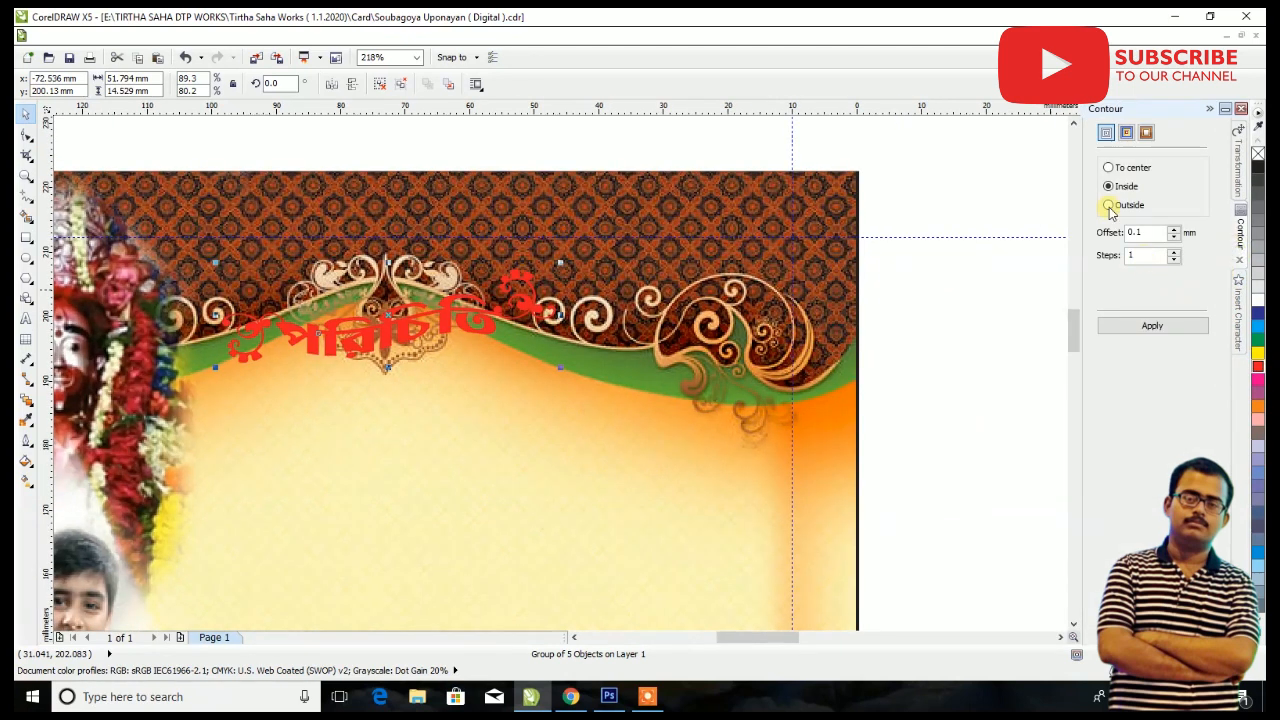
pyautogui.click(1148, 328)
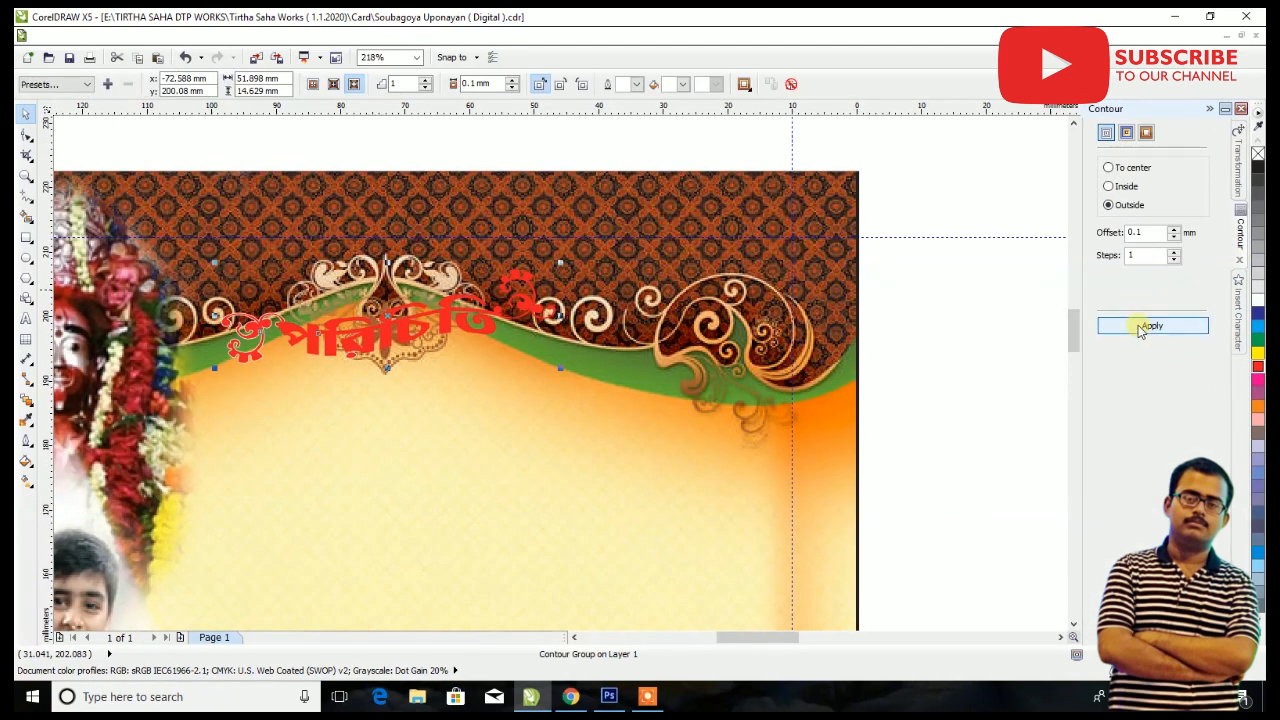
pyautogui.doubleClick(1136, 232)
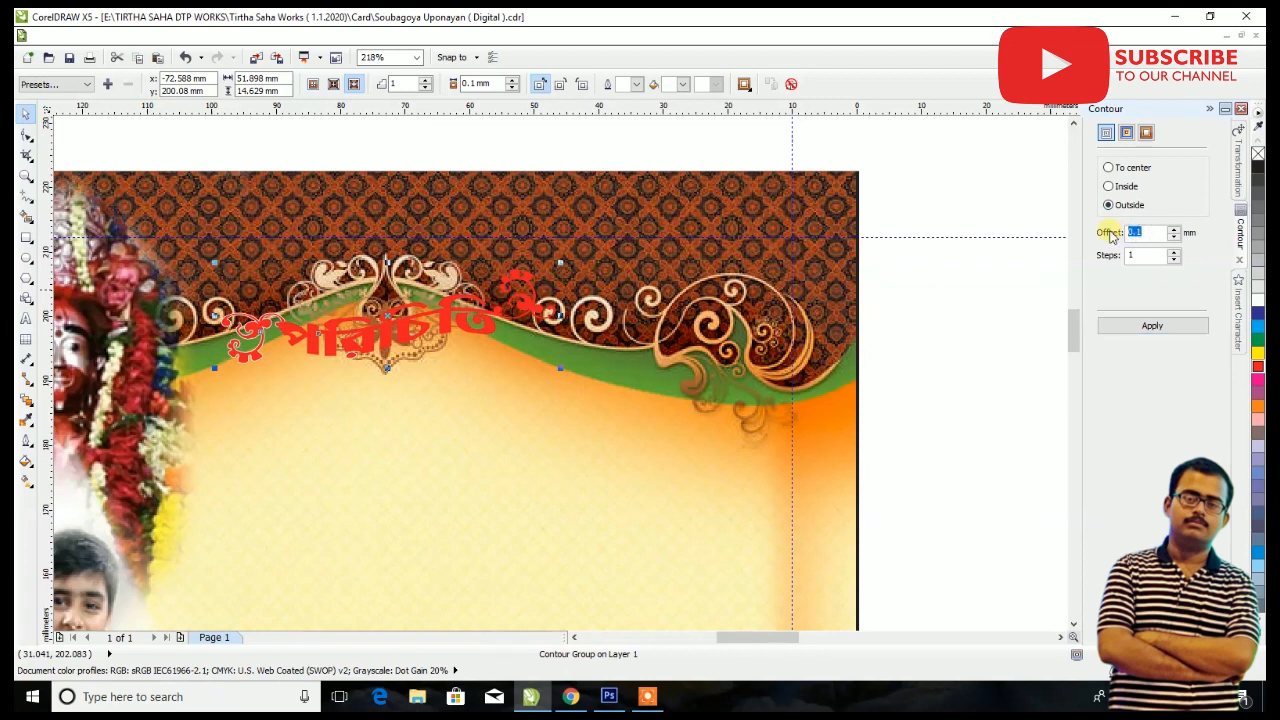
pyautogui.click(1127, 327)
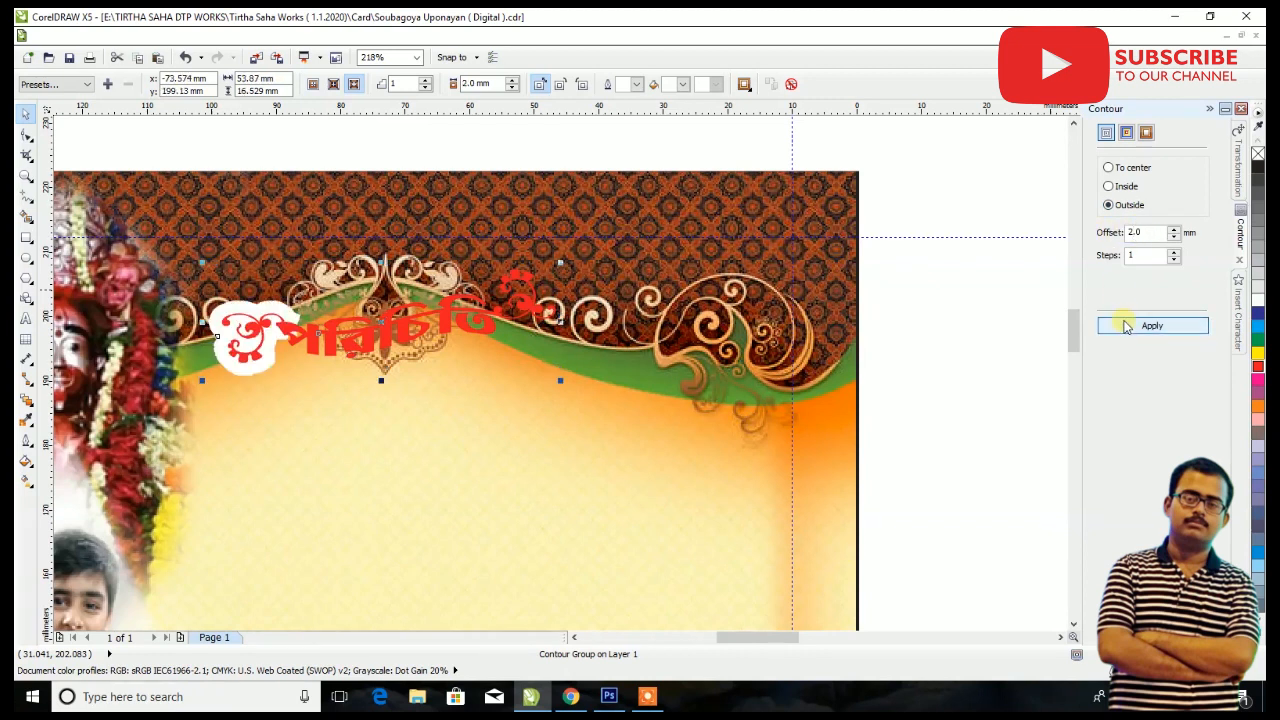
pyautogui.hotkey('ctrl', 'z')
pyautogui.click(987, 315)
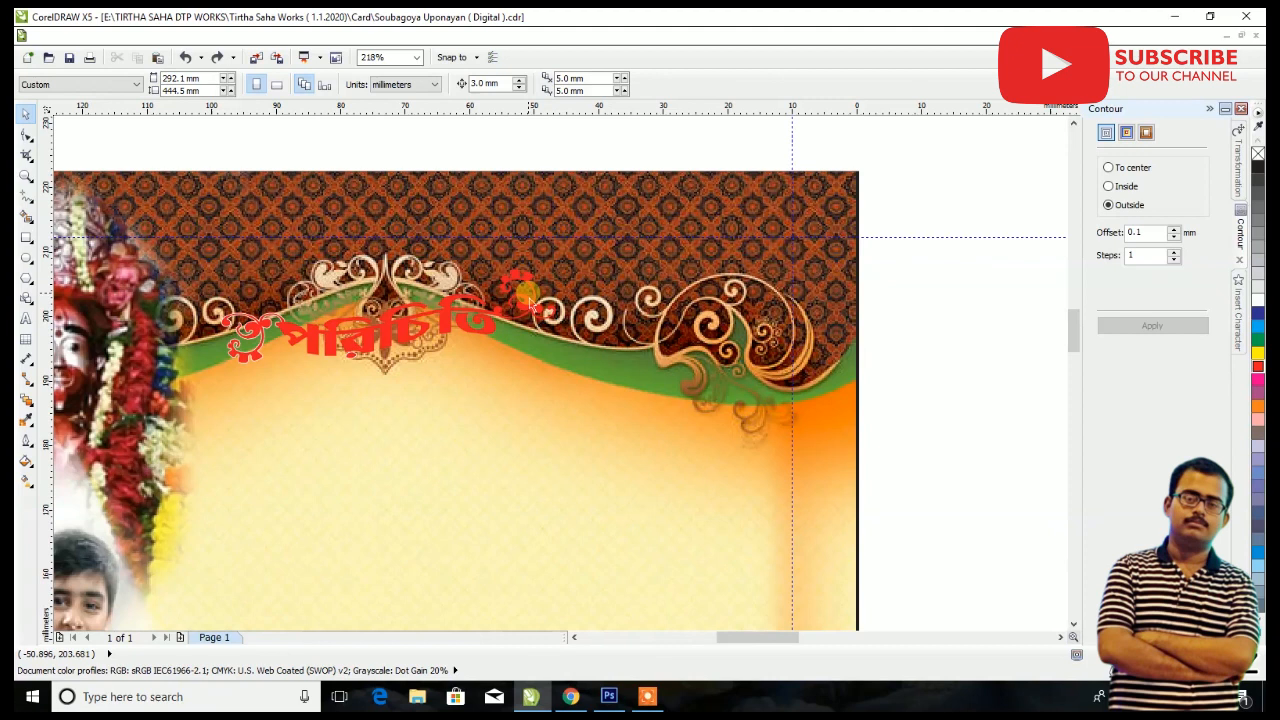
# - Reapply a 2 mm outside contour to the heading group, inspect its lettering, and undo the contours
pyautogui.scroll(6, 530, 295)
pyautogui.click(541, 274)
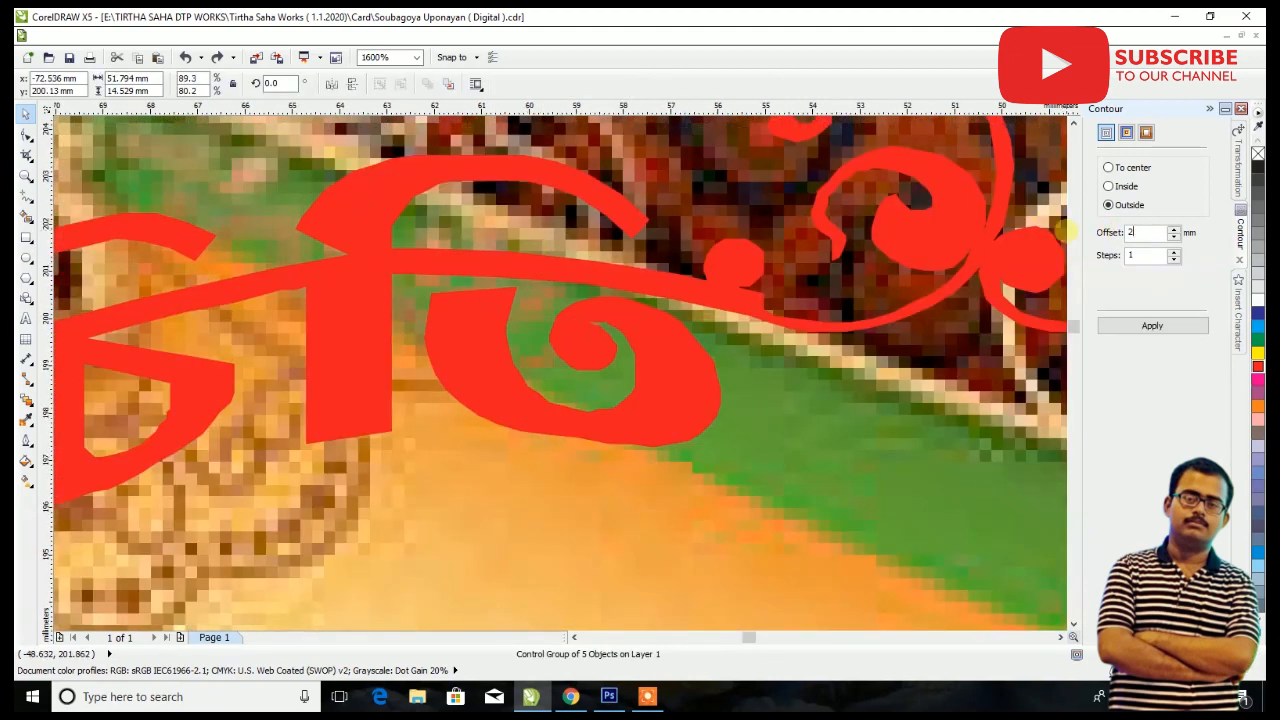
pyautogui.click(1150, 325)
pyautogui.scroll(-6, 788, 330)
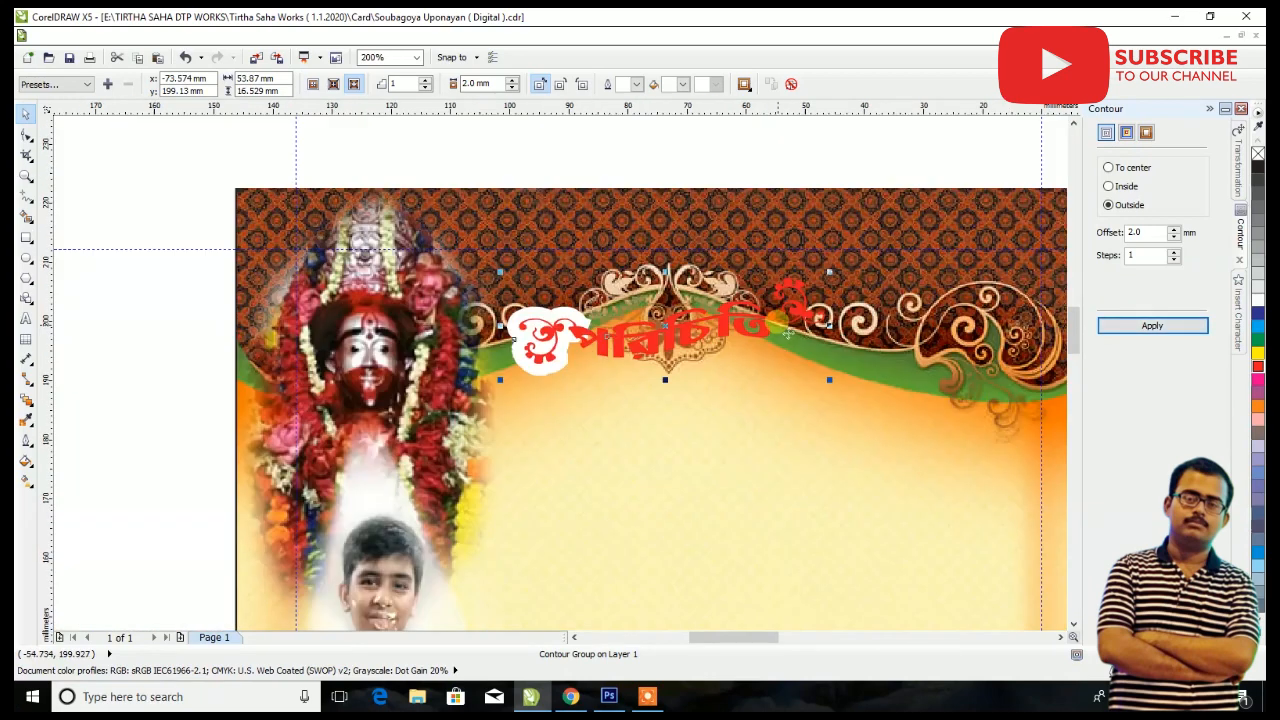
pyautogui.scroll(6, 625, 330)
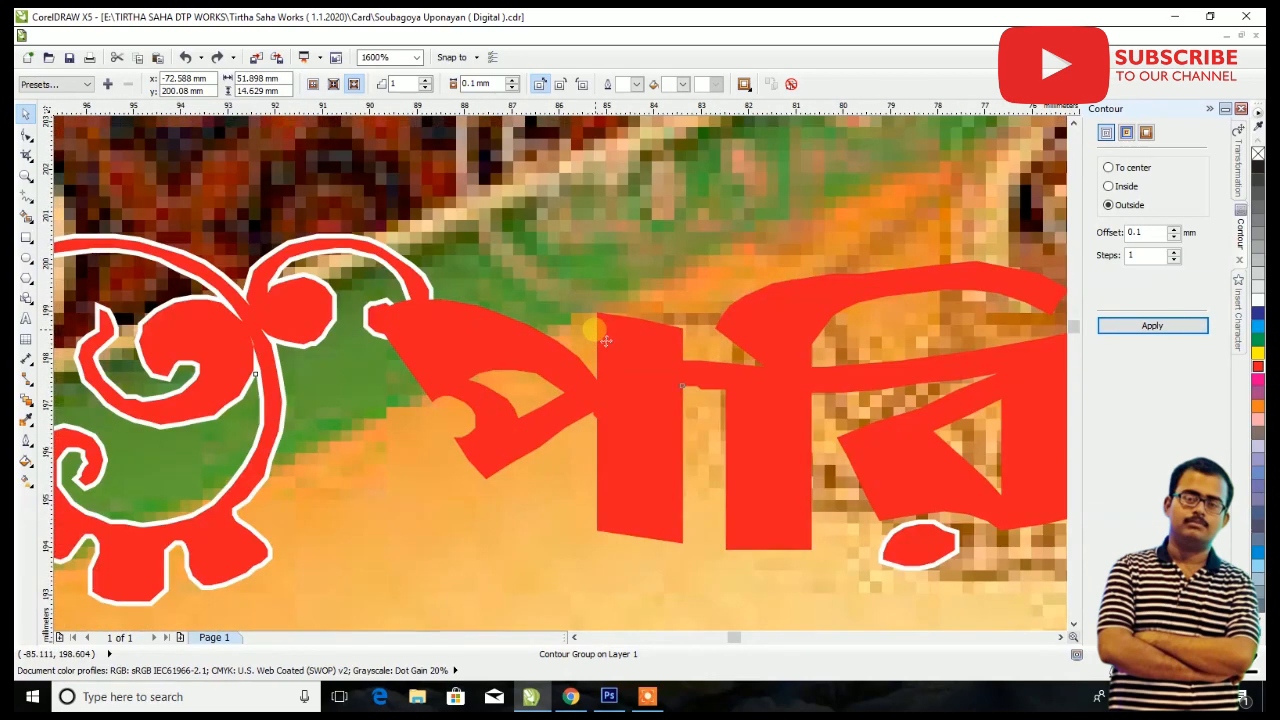
pyautogui.scroll(-4, 565, 342)
pyautogui.hotkey('ctrl', 'z')
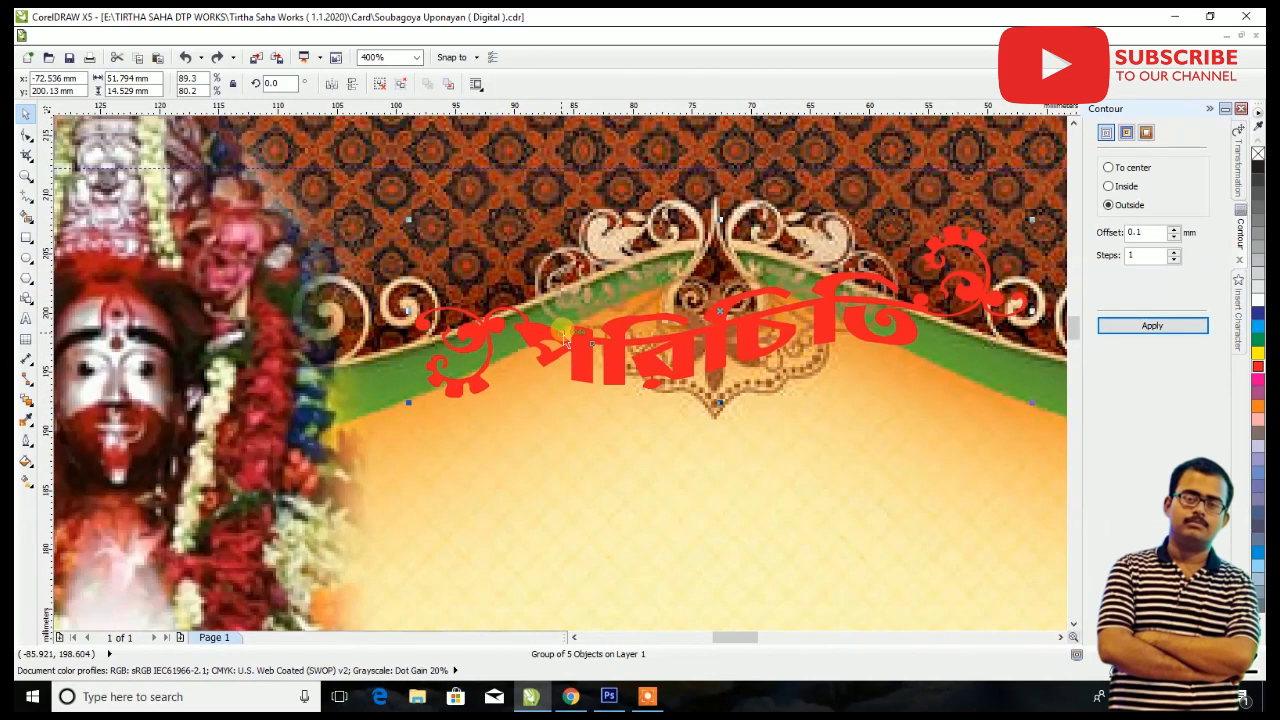
# - Try moving the red heading group slightly down and to the right, and undo the move
pyautogui.scroll(-1, 564, 338)
pyautogui.click(639, 169)
pyautogui.moveTo(648, 338); pyautogui.dragTo(661, 356)
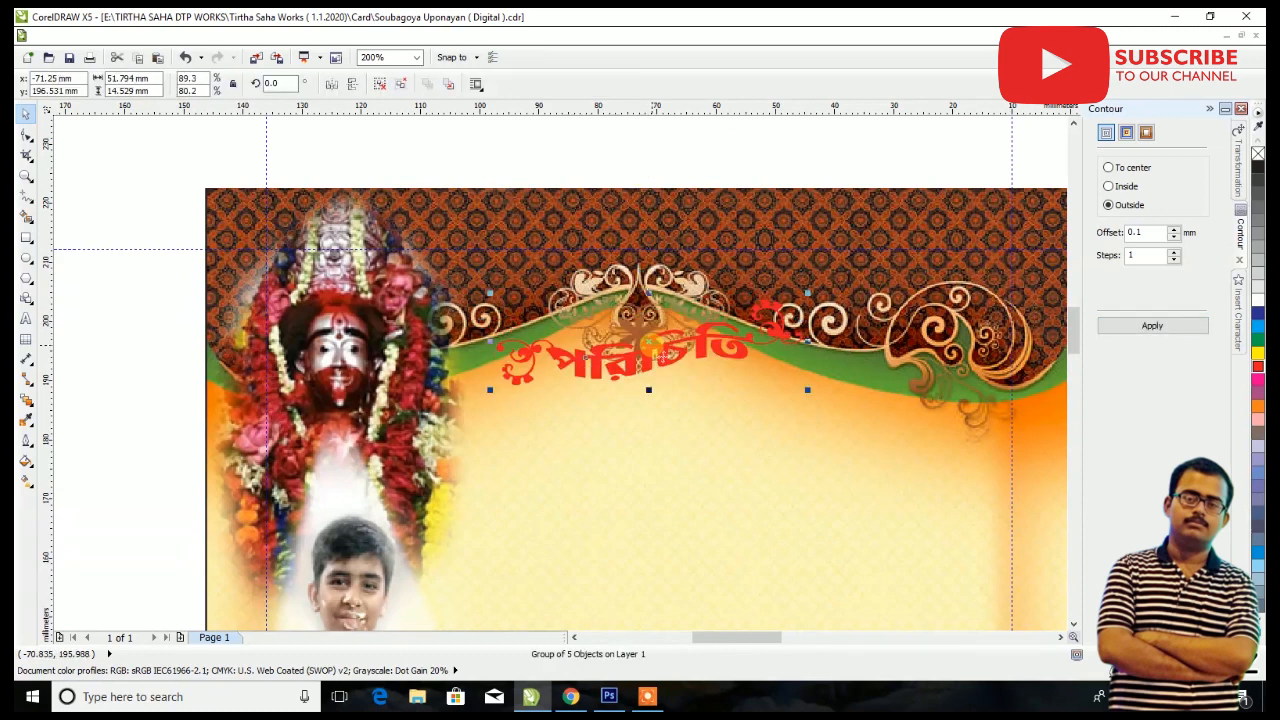
pyautogui.hotkey('ctrl', 'z')
# - Ungroup the red heading and give the পরিচিতি lettering a one-step outside contour with a 0.5 mm offset
pyautogui.click(628, 145)
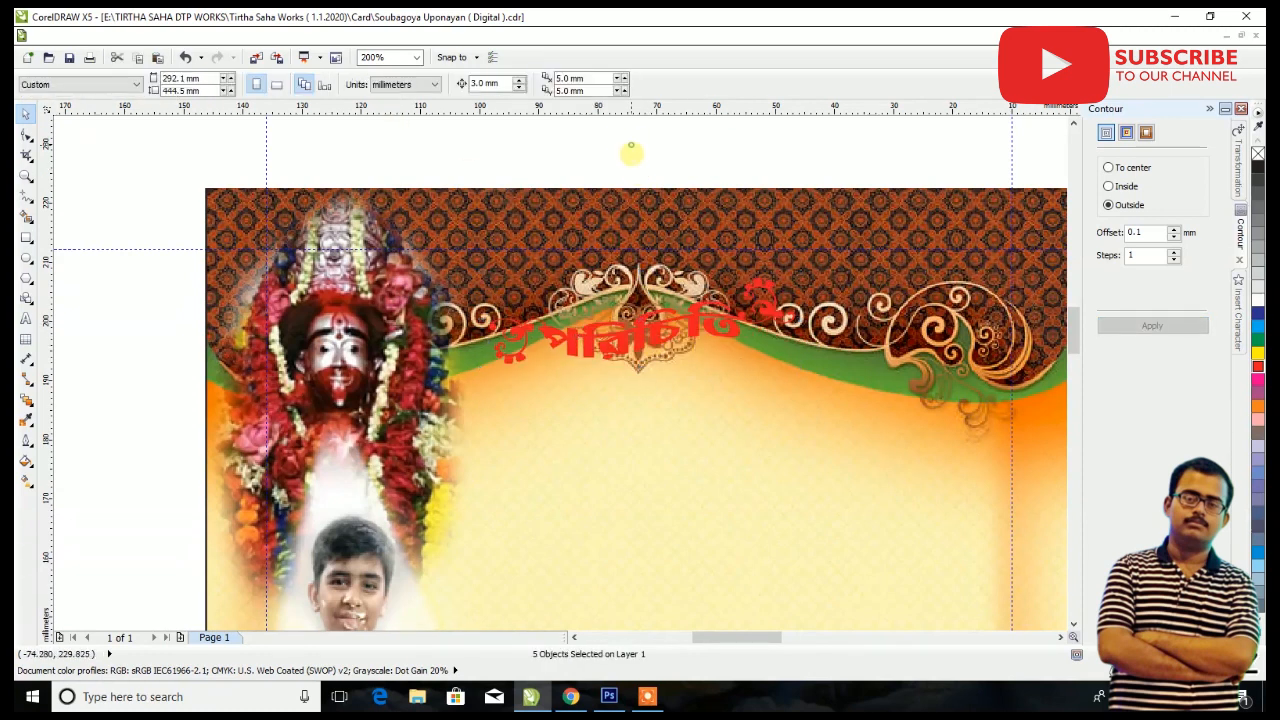
pyautogui.click(663, 333)
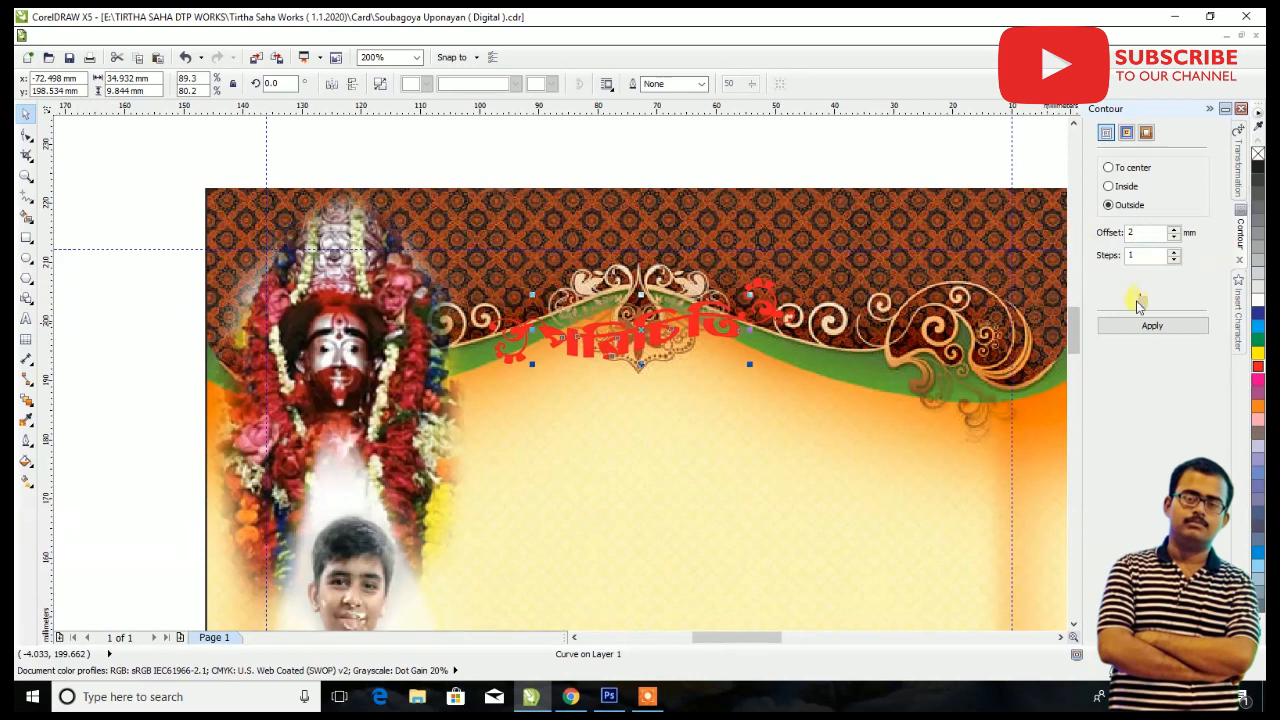
pyautogui.click(1152, 325)
pyautogui.scroll(2, 645, 328)
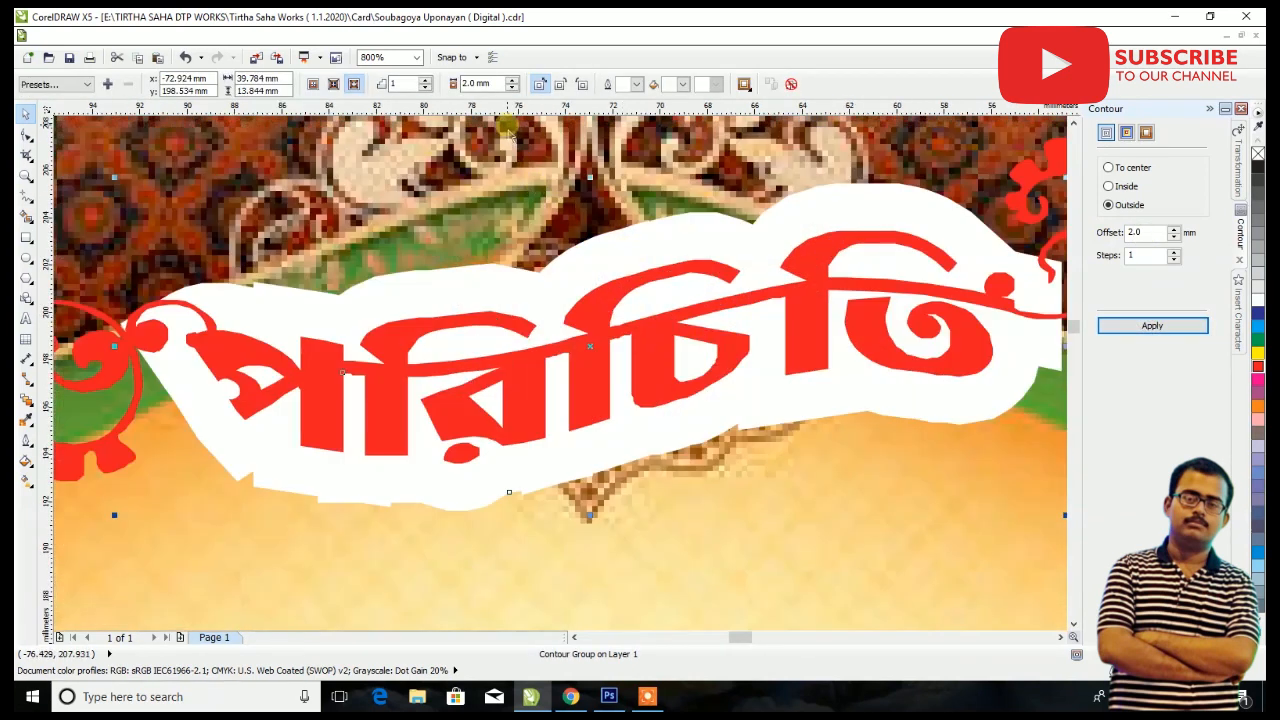
pyautogui.click(487, 86)
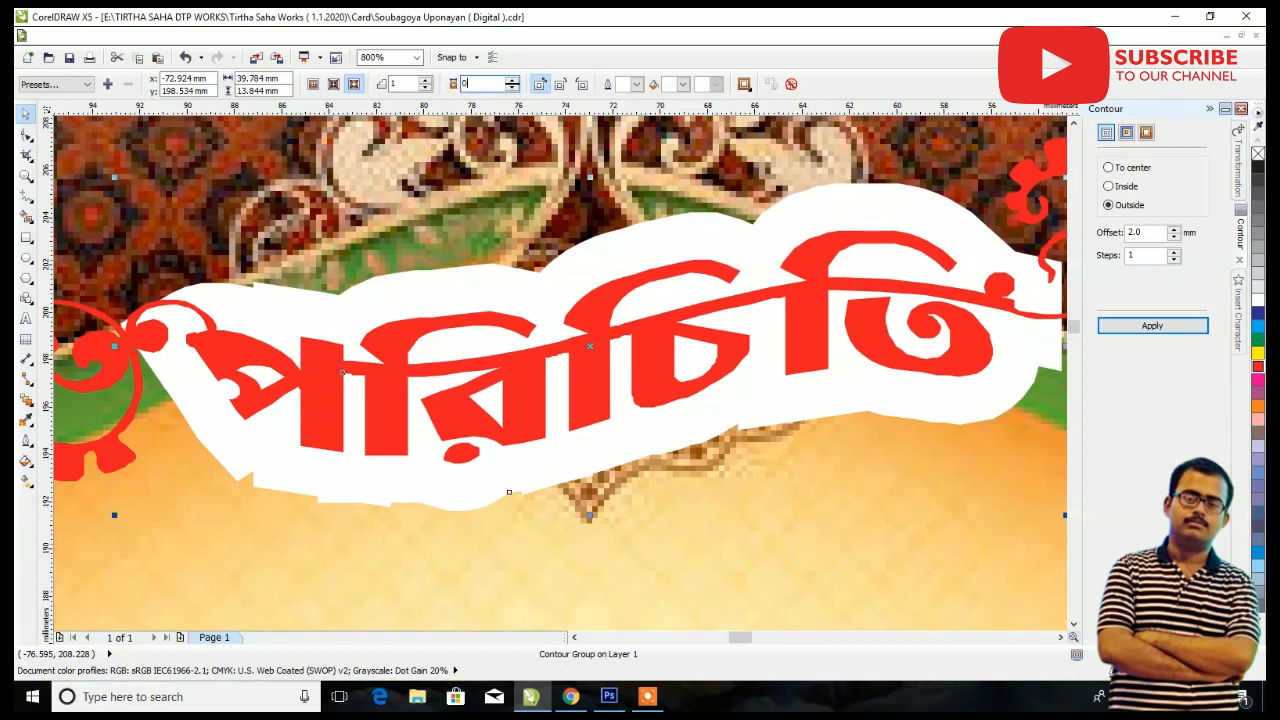
pyautogui.write('0.5')
pyautogui.press('Return')
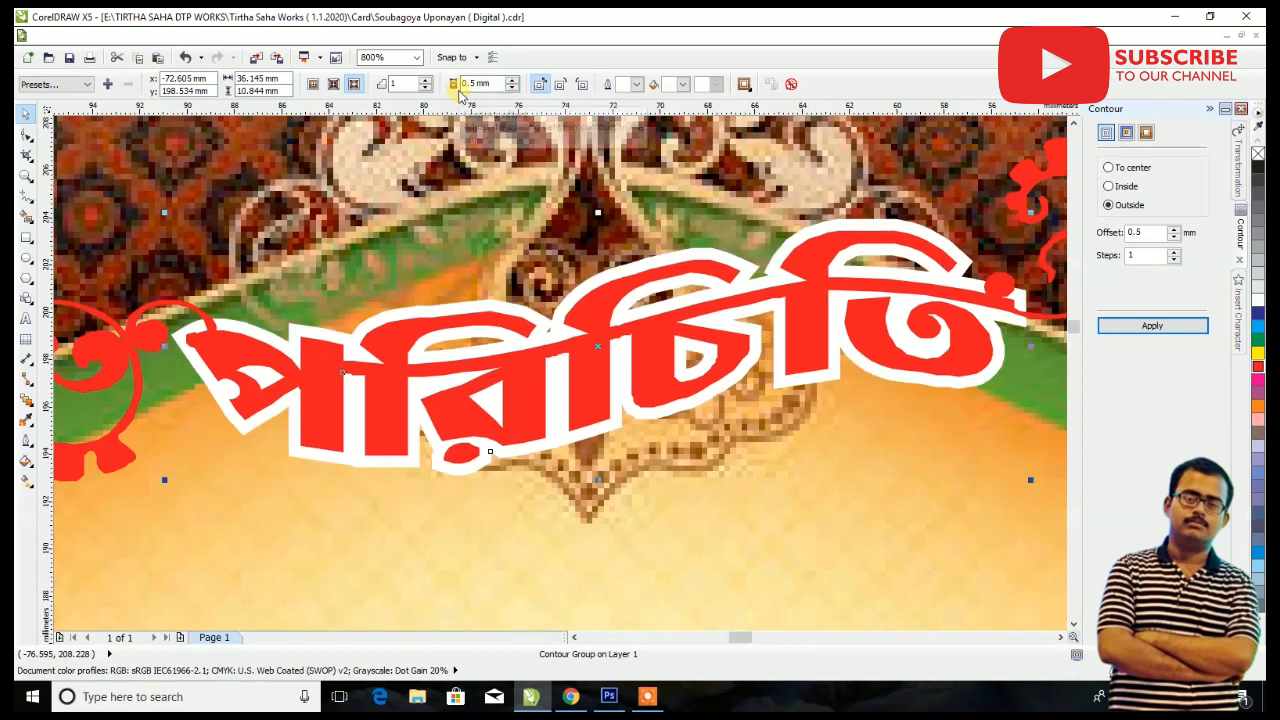
# - Give the left flourish of the heading a one-step outside contour with a 0.1 mm offset
pyautogui.click(171, 309)
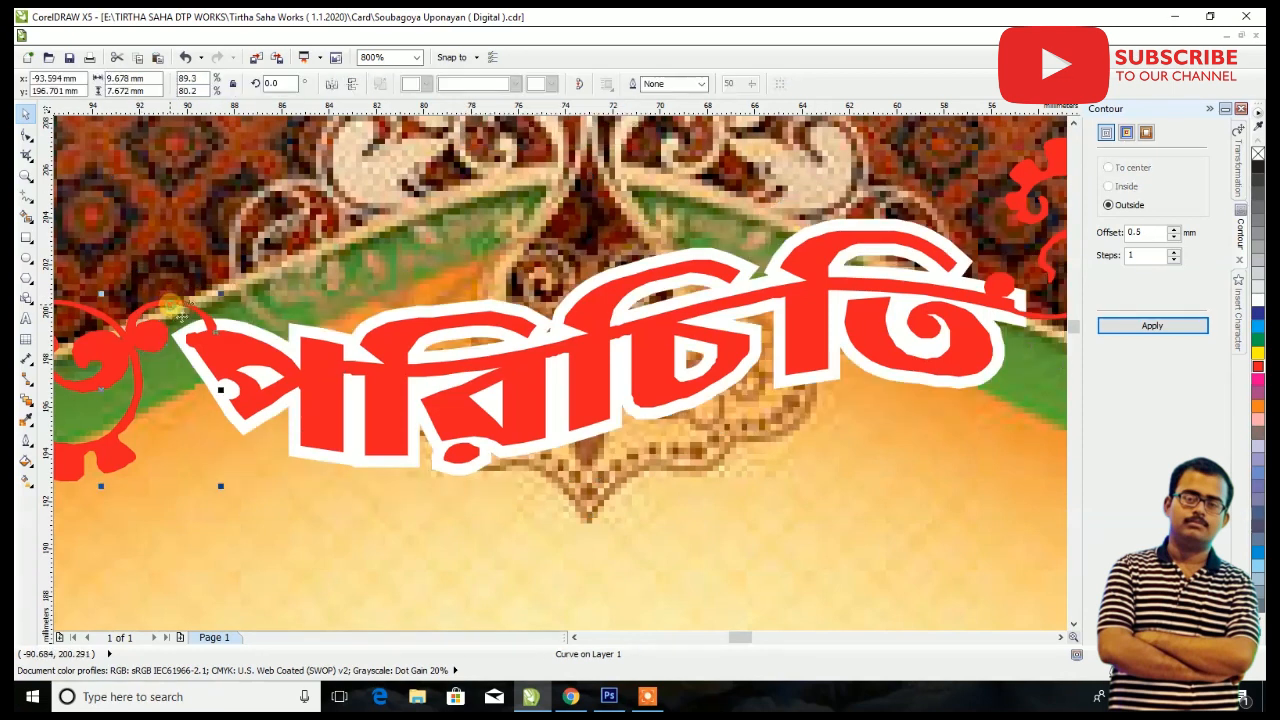
pyautogui.click(1151, 325)
pyautogui.hotkey('ctrl', 'z')
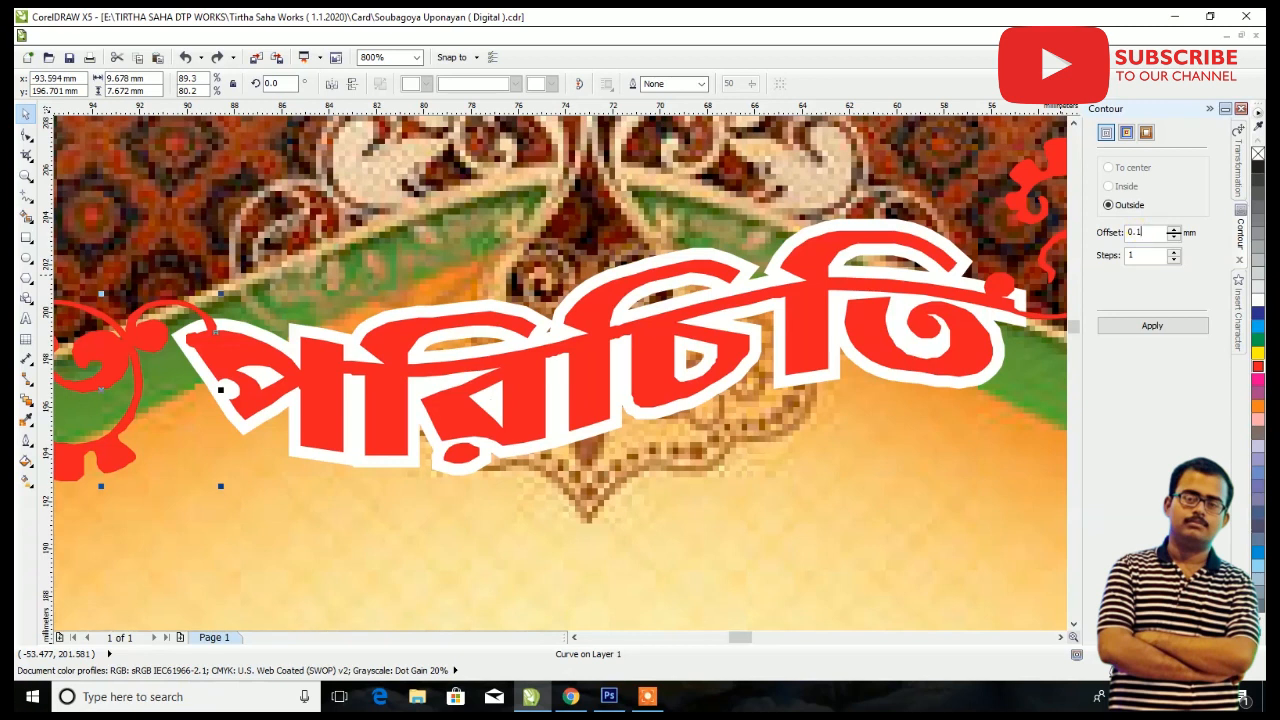
pyautogui.click(1195, 327)
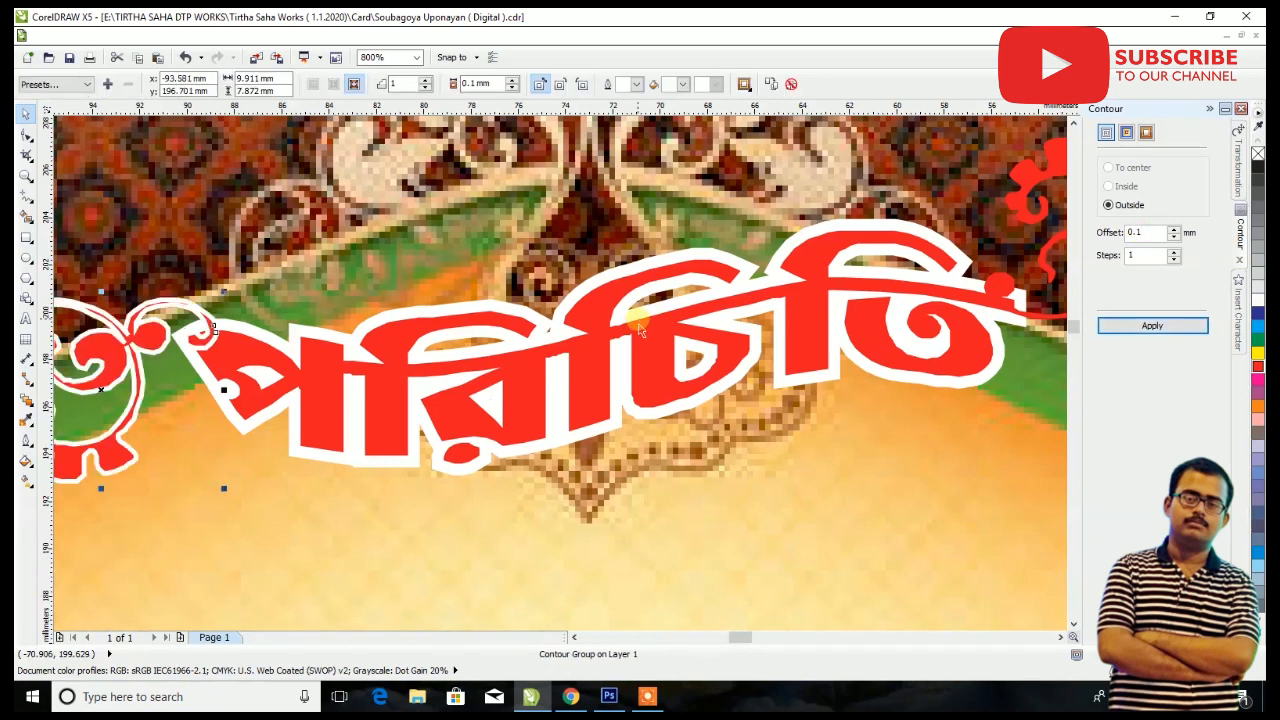
# - Apply a matching 0.1 mm one-step outside contour to the right flourish of the heading
pyautogui.scroll(-1, 640, 330)
pyautogui.scroll(-1, 640, 330)
pyautogui.scroll(2, 769, 311)
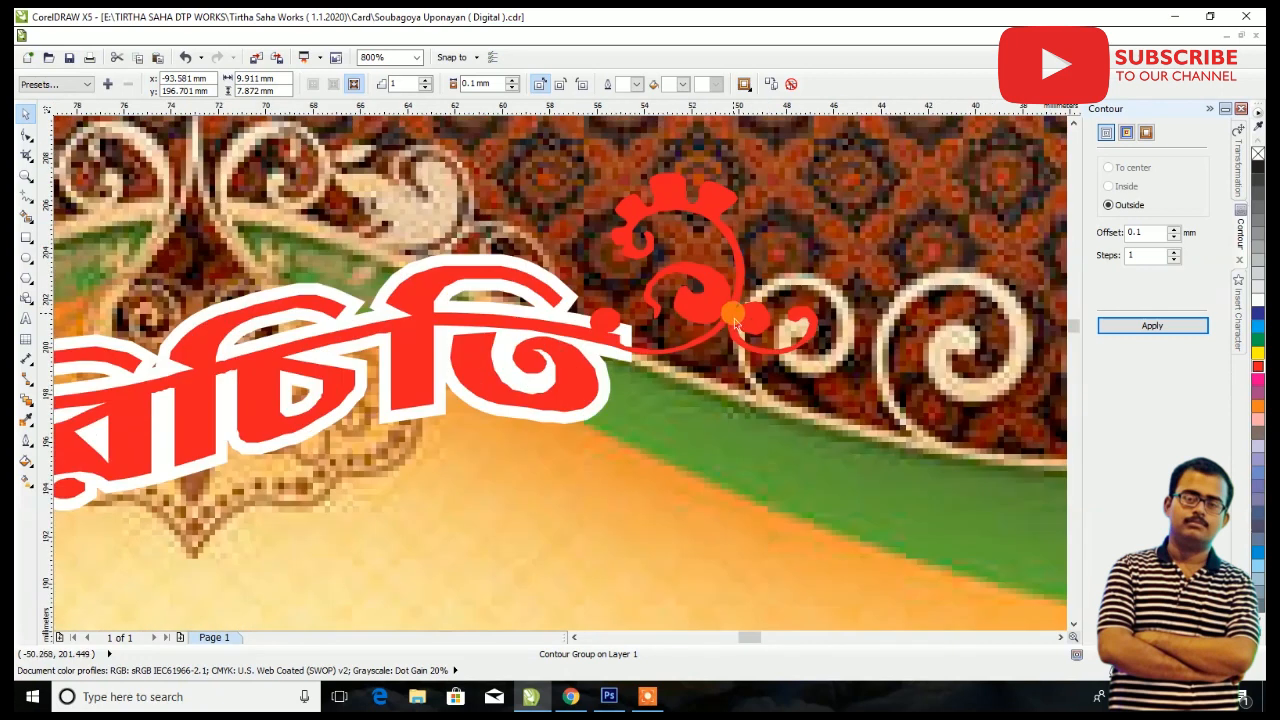
pyautogui.click(740, 318)
pyautogui.click(1152, 326)
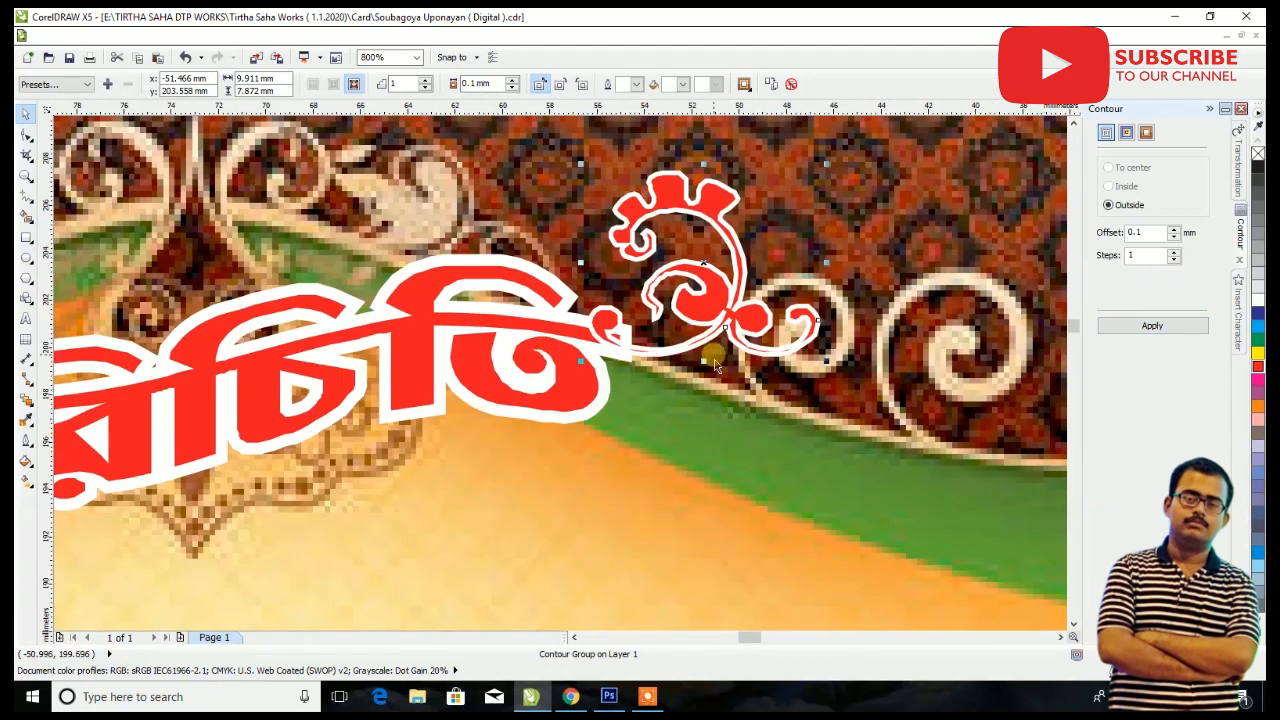
pyautogui.click(588, 375)
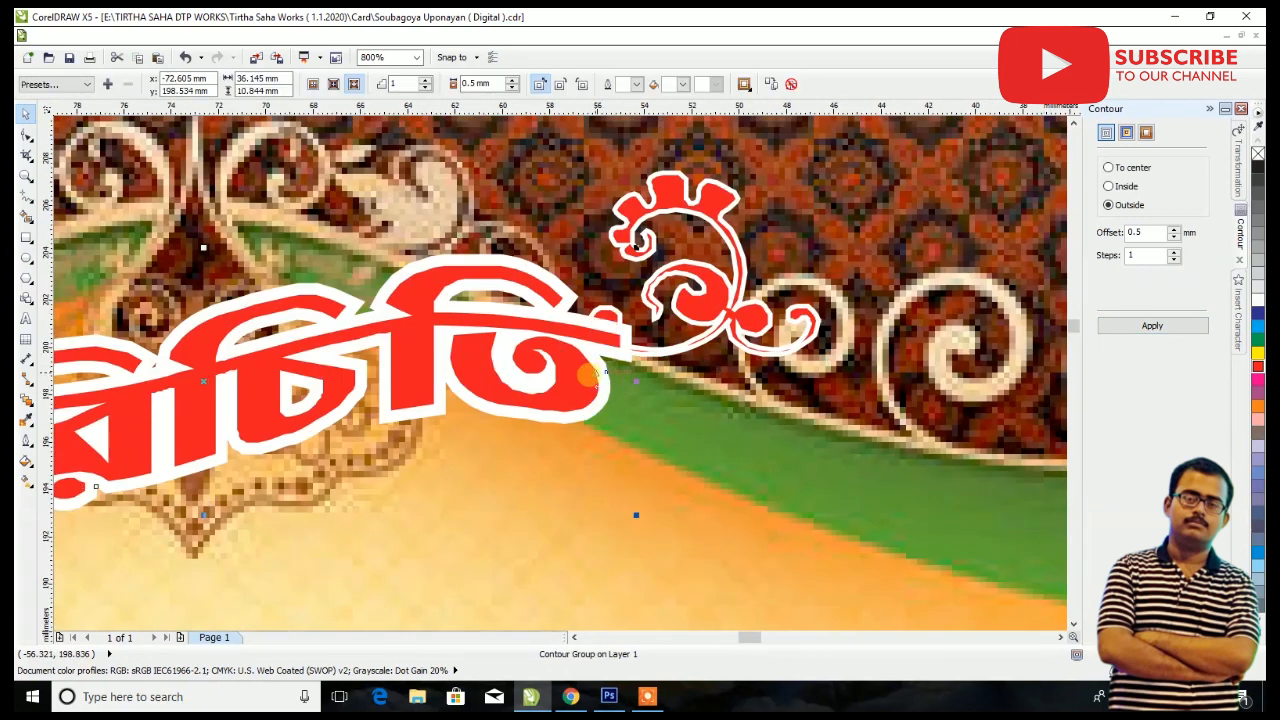
pyautogui.scroll(-4, 680, 300)
pyautogui.click(762, 226)
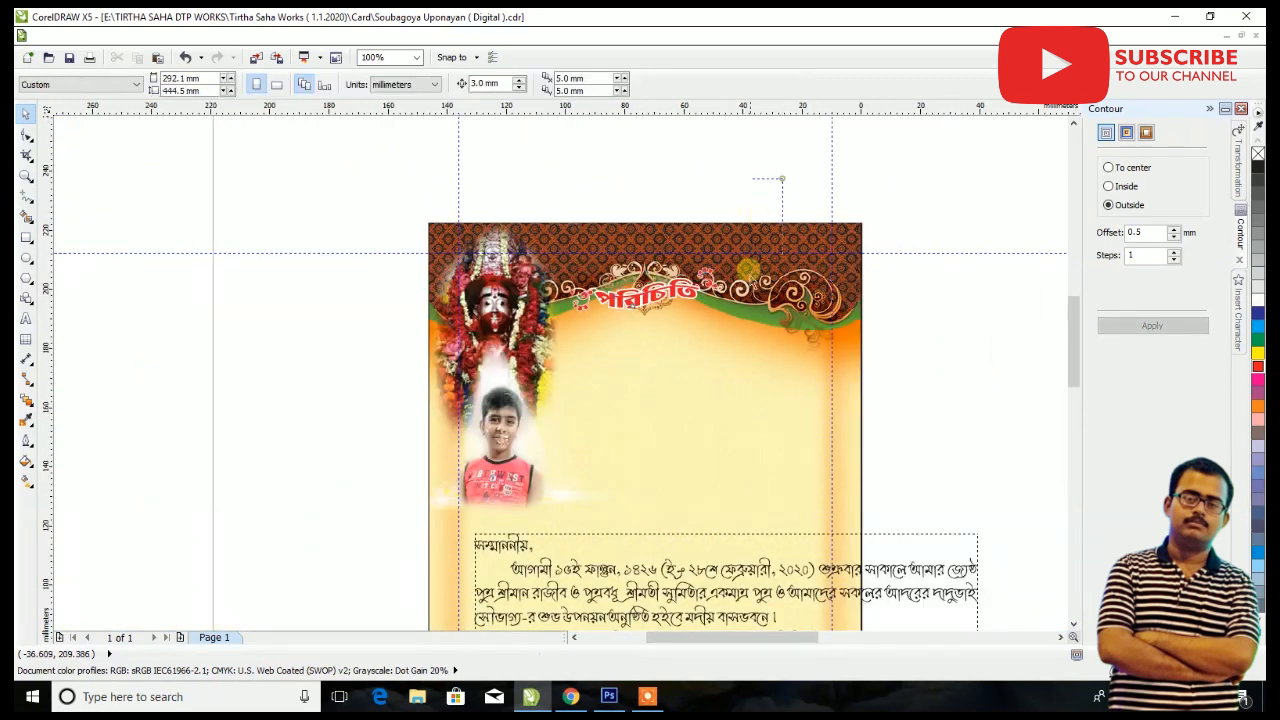
# - Try a 0.2 mm outside contour on the heading's right flourish and undo it
pyautogui.scroll(5, 737, 277)
pyautogui.click(834, 262)
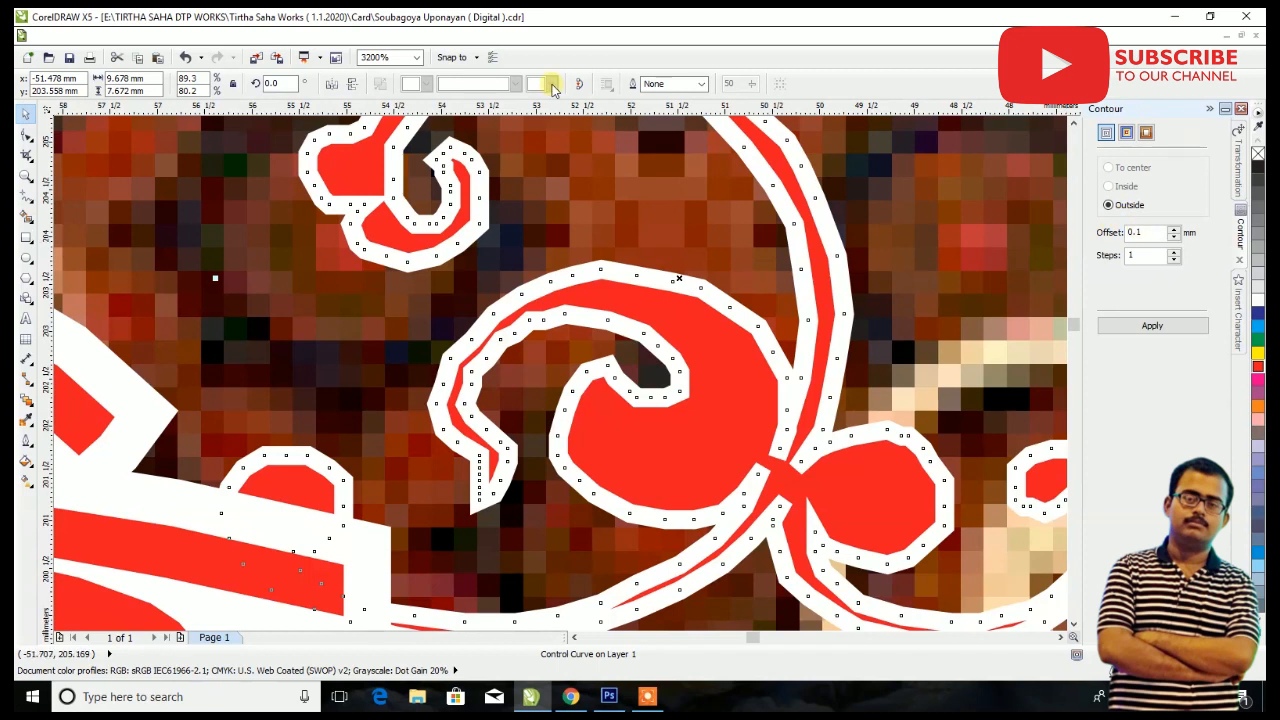
pyautogui.scroll(-5, 643, 209)
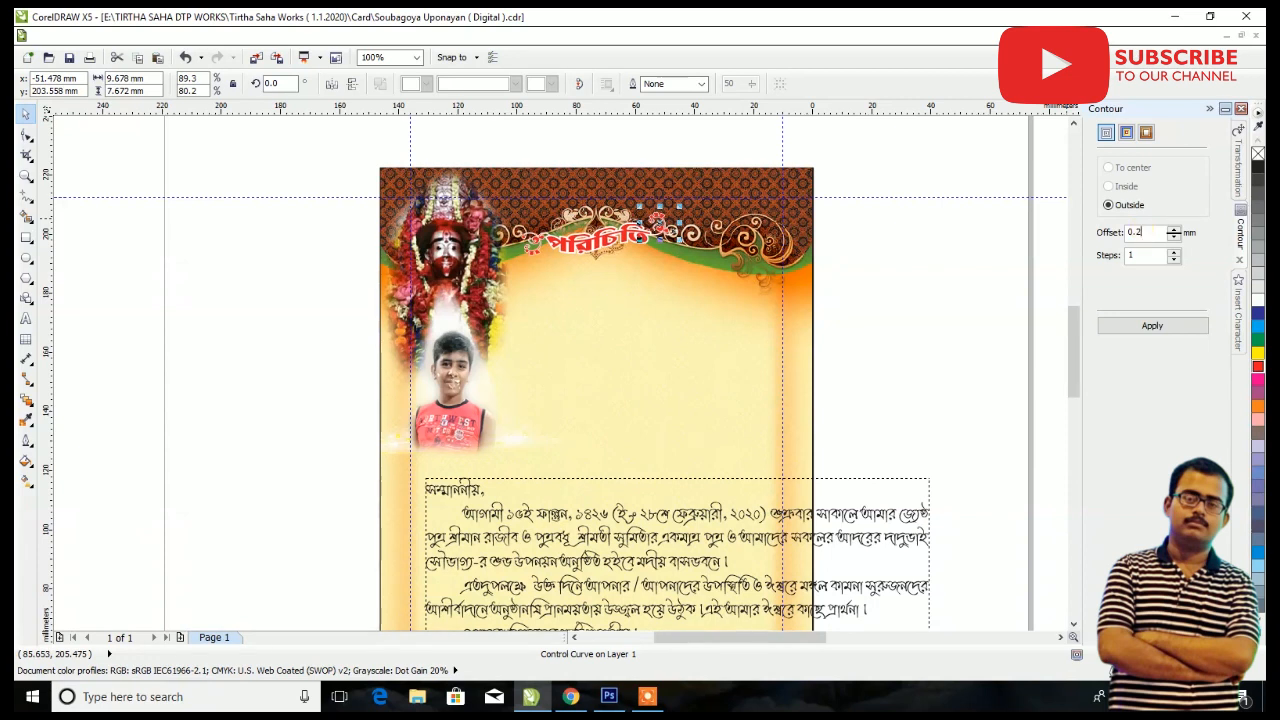
pyautogui.press('Return')
pyautogui.scroll(2, 630, 200)
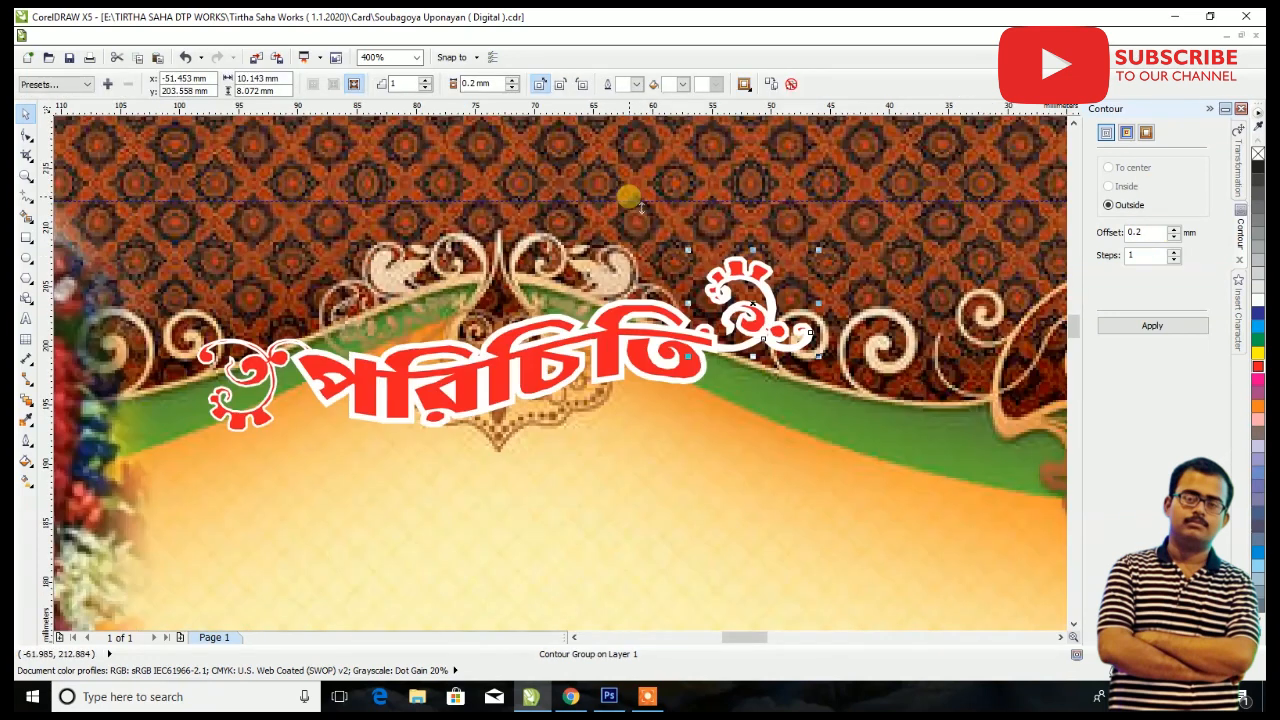
pyautogui.hotkey('ctrl', 'z')
# - Group all the contoured heading pieces and enlarge the group to about 66 mm wide over the top ornament
pyautogui.scroll(-2, 616, 247)
pyautogui.moveTo(728, 157); pyautogui.dragTo(494, 316)
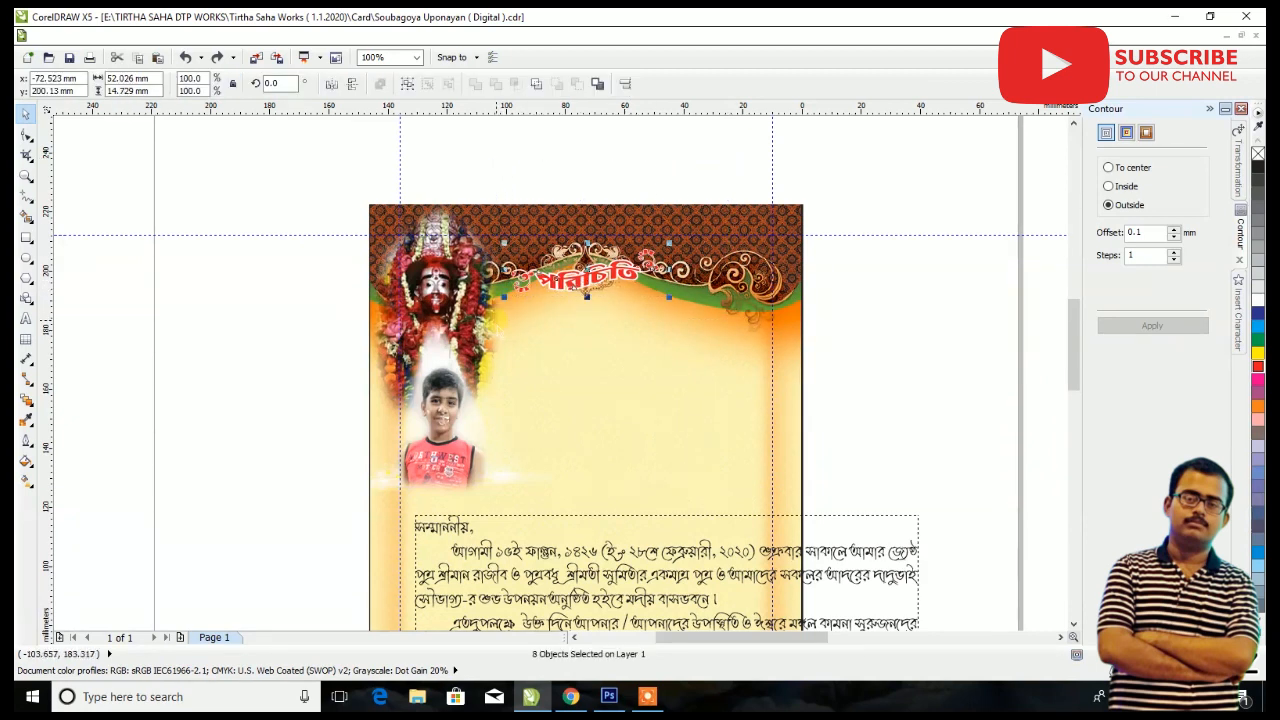
pyautogui.hotkey('ctrl', 'g')
pyautogui.scroll(1, 624, 310)
pyautogui.keyDown('shift'); pyautogui.moveTo(708, 279); pyautogui.dragTo(751, 291); pyautogui.keyUp('shift')
pyautogui.moveTo(596, 270)
pyautogui.mouseDown()
pyautogui.moveTo(609, 277)
pyautogui.moveTo(618, 259)
pyautogui.mouseUp()
pyautogui.scroll(-3, 625, 265)
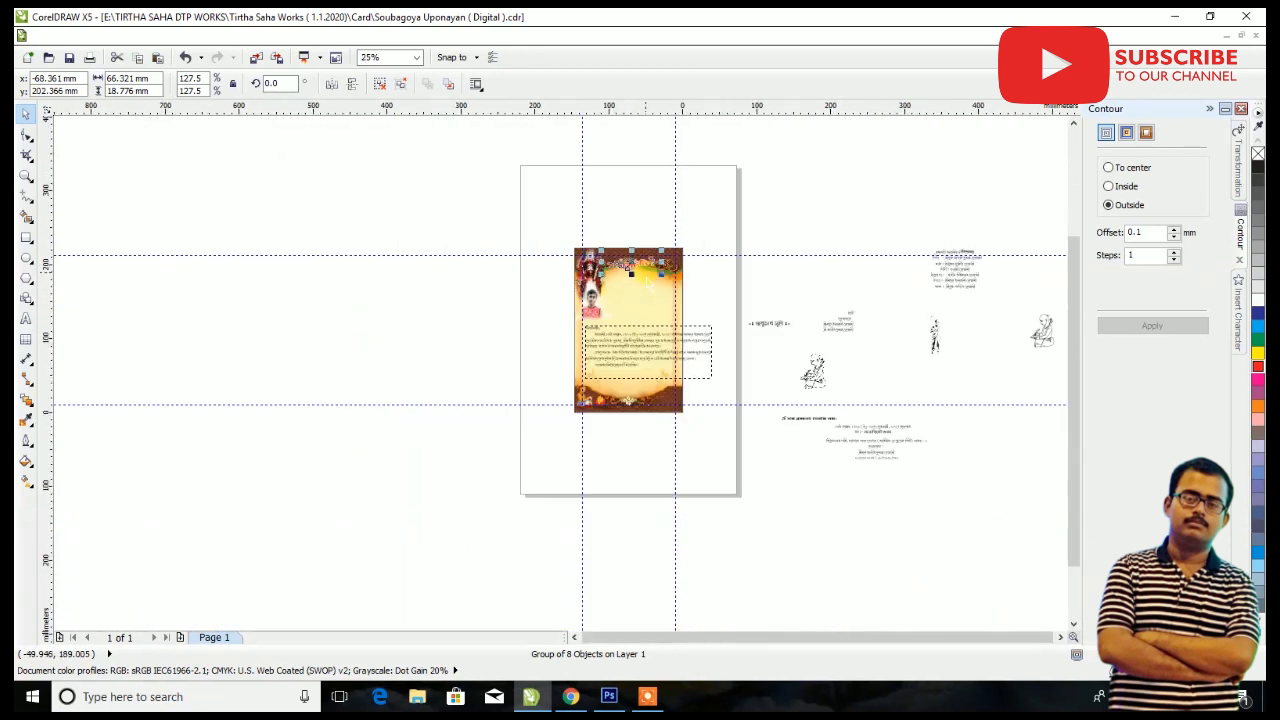
# - Shift the invitation paragraph frame toward the card's left margin and narrow it to about 130 mm to fit the card
pyautogui.scroll(1, 895, 259)
pyautogui.click(484, 421)
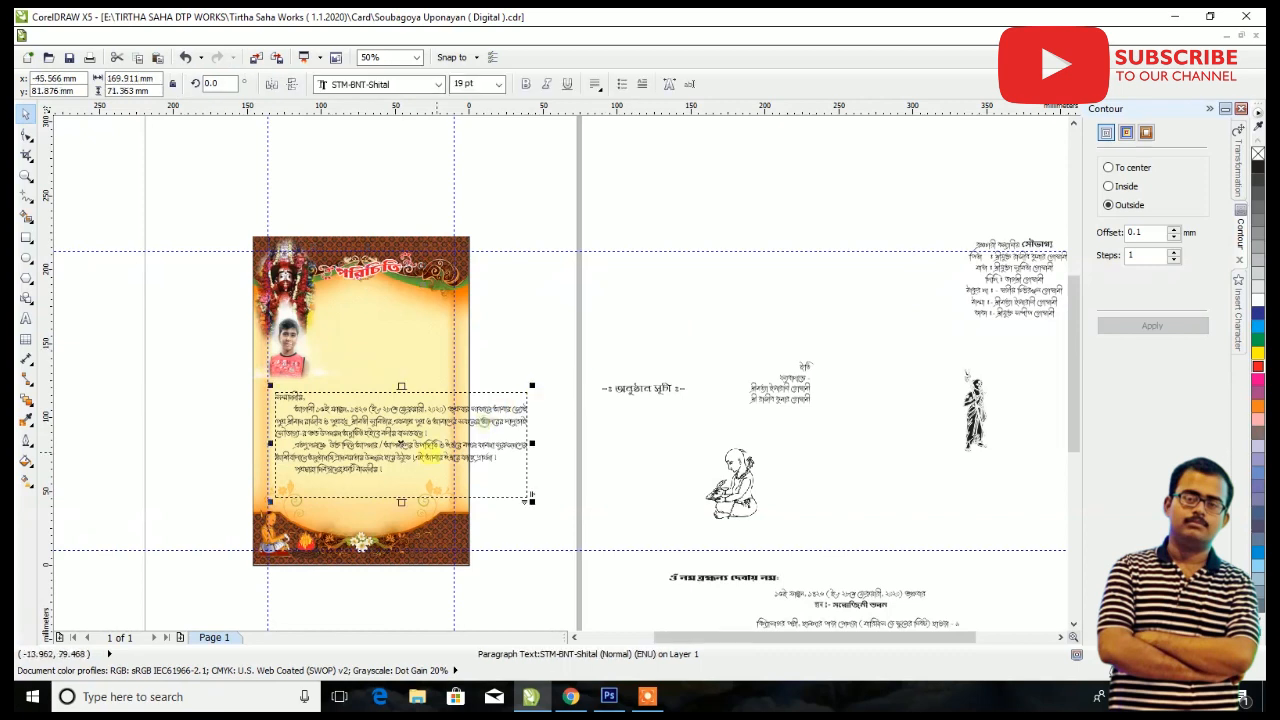
pyautogui.scroll(1, 292, 468)
pyautogui.moveTo(398, 392); pyautogui.dragTo(383, 403)
pyautogui.moveTo(753, 428); pyautogui.dragTo(632, 428)
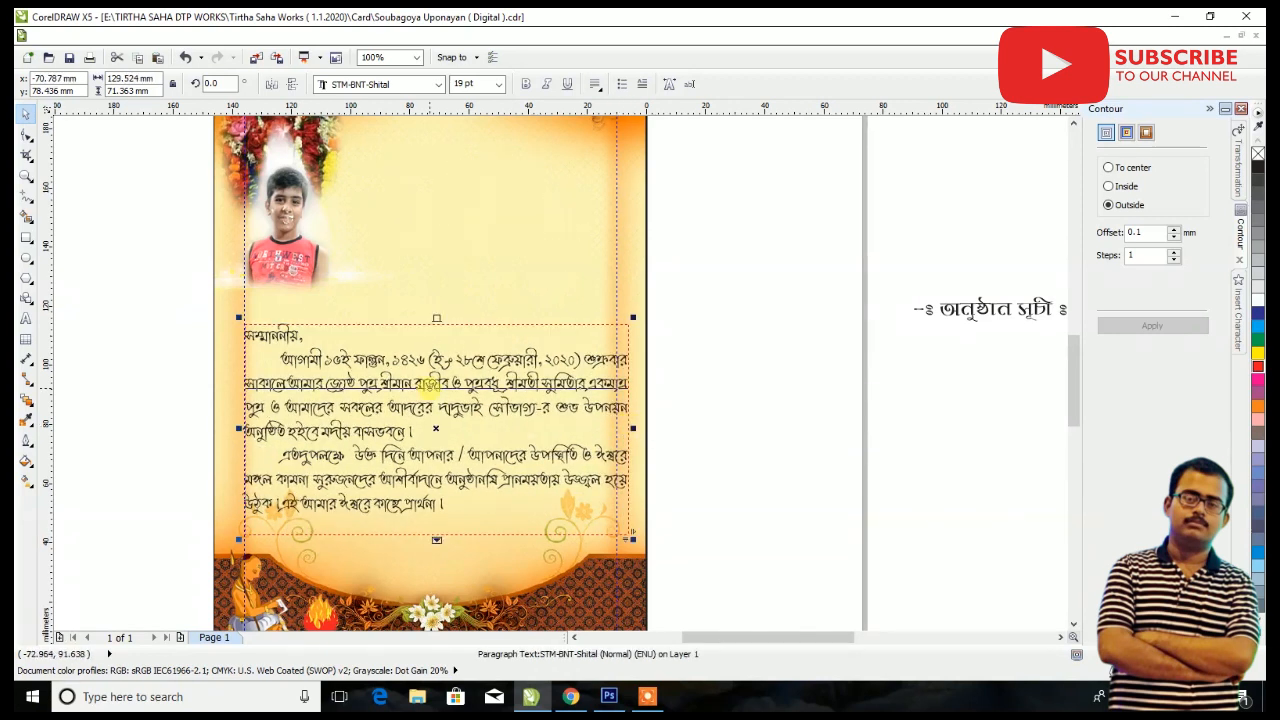
# - Move the invitation paragraph frame slightly up and left and lengthen it to about 79 mm to hold all the text
pyautogui.moveTo(428, 384); pyautogui.dragTo(418, 372)
pyautogui.scroll(-2, 470, 258)
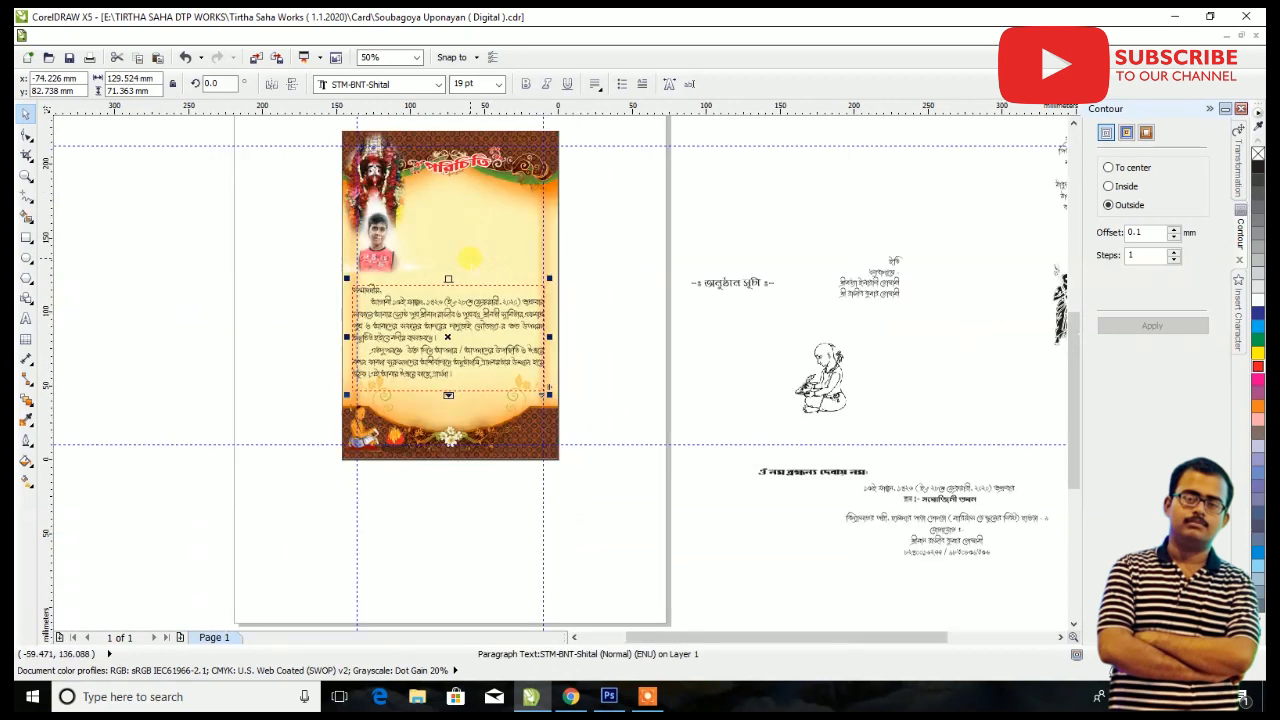
pyautogui.scroll(4, 436, 402)
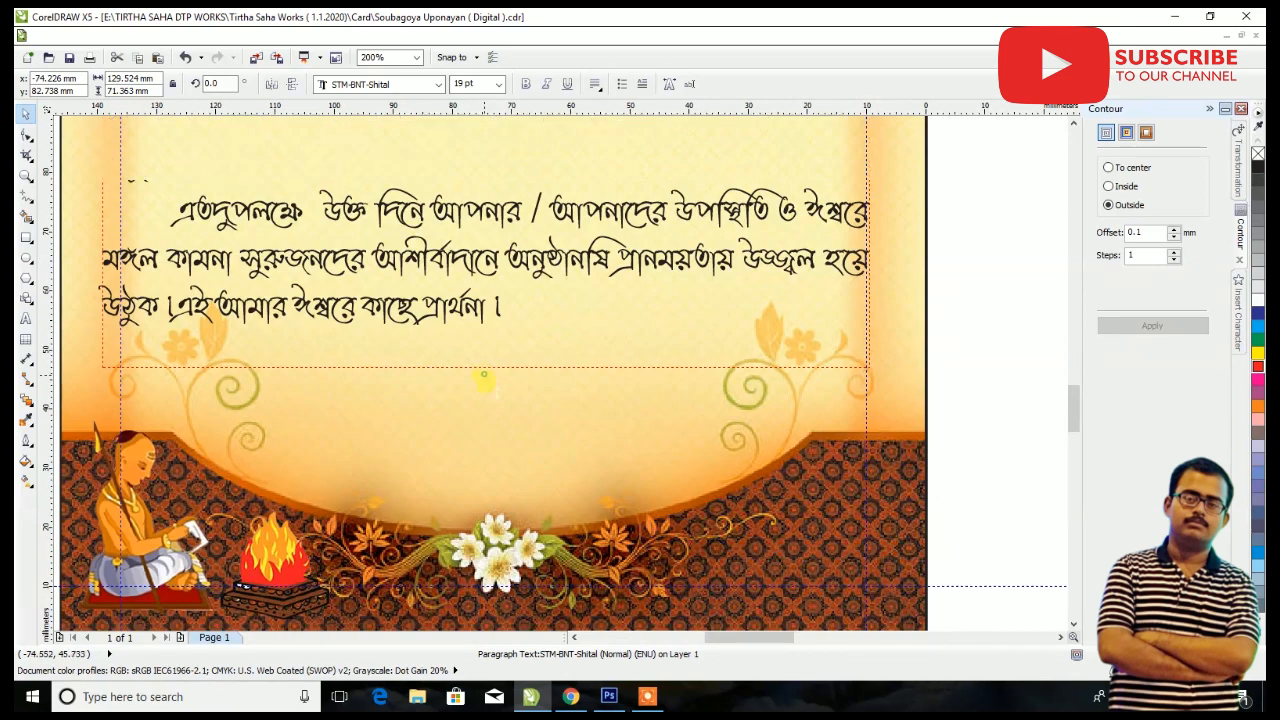
pyautogui.scroll(-4, 484, 355)
pyautogui.scroll(4, 470, 342)
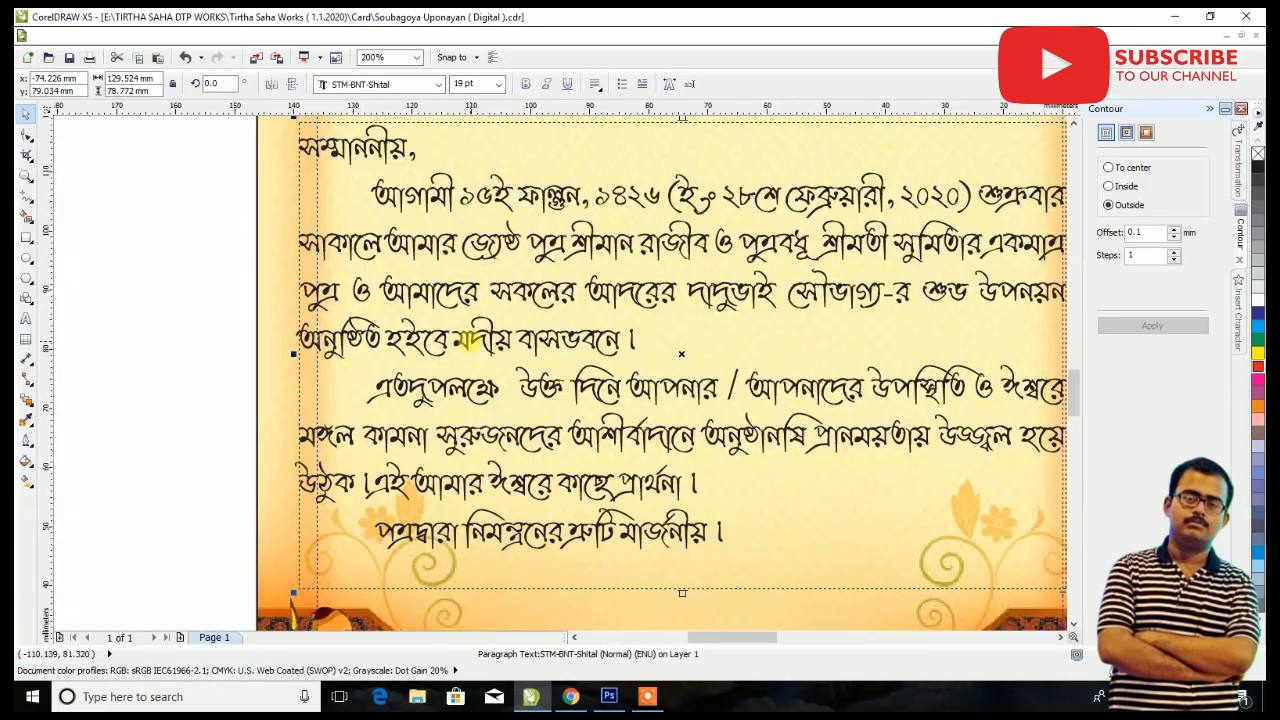
# - Collapse the Contour docker and fill the invitation paragraph text dark blue
pyautogui.click(1207, 109)
pyautogui.click(1258, 315)
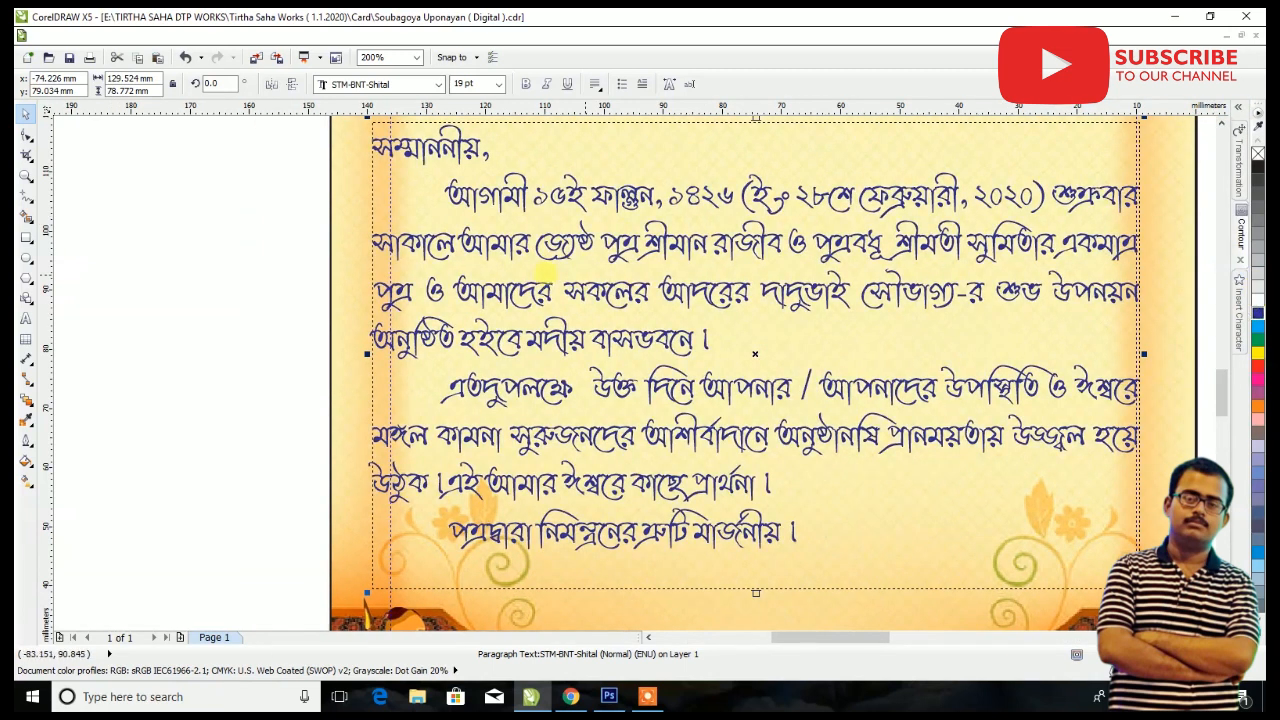
pyautogui.scroll(-2, 430, 271)
pyautogui.scroll(2, 484, 271)
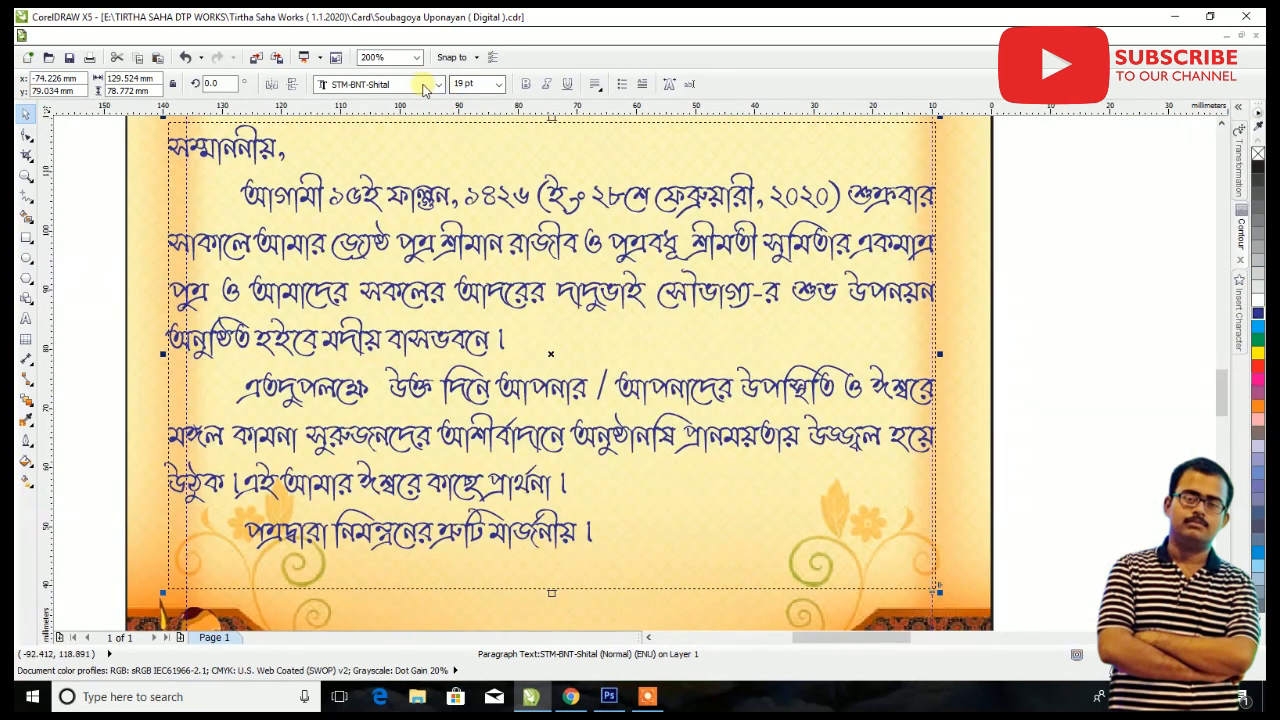
# - Preview the Bengali STM-BNT fonts on the invitation paragraph and set it in STM-BNT-Sonali
pyautogui.click(438, 85)
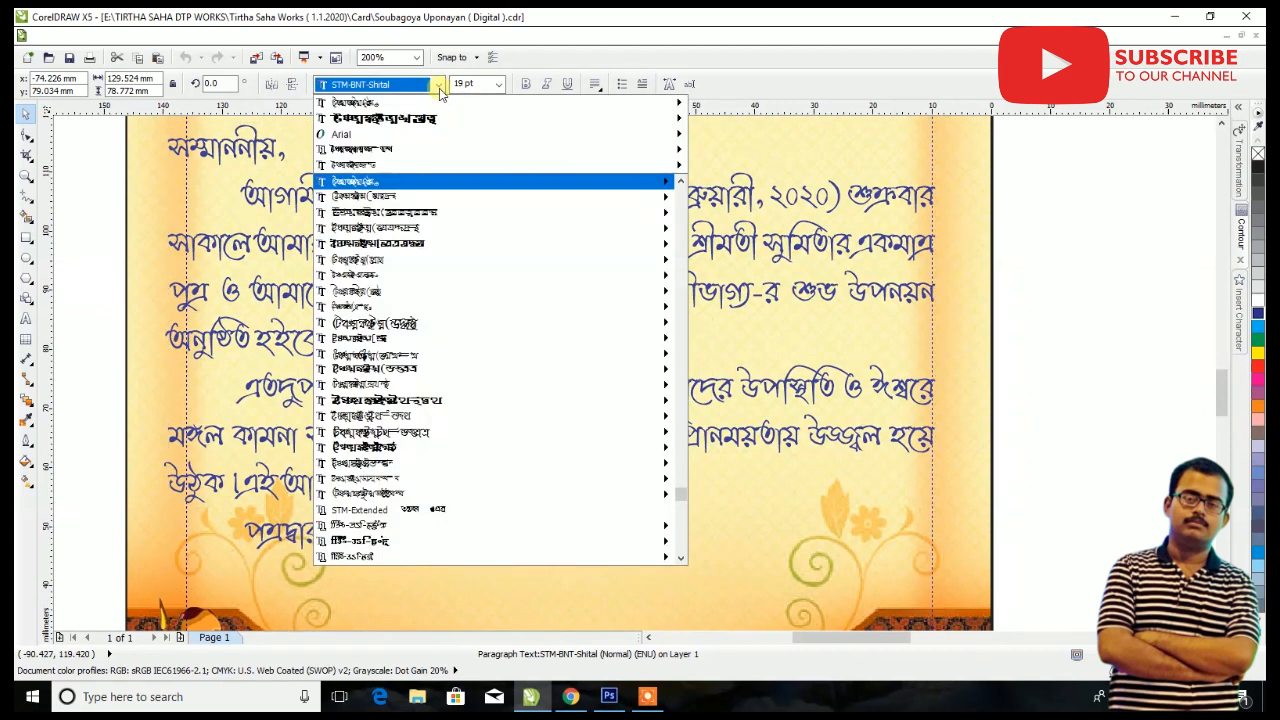
pyautogui.click(828, 214)
pyautogui.click(440, 85)
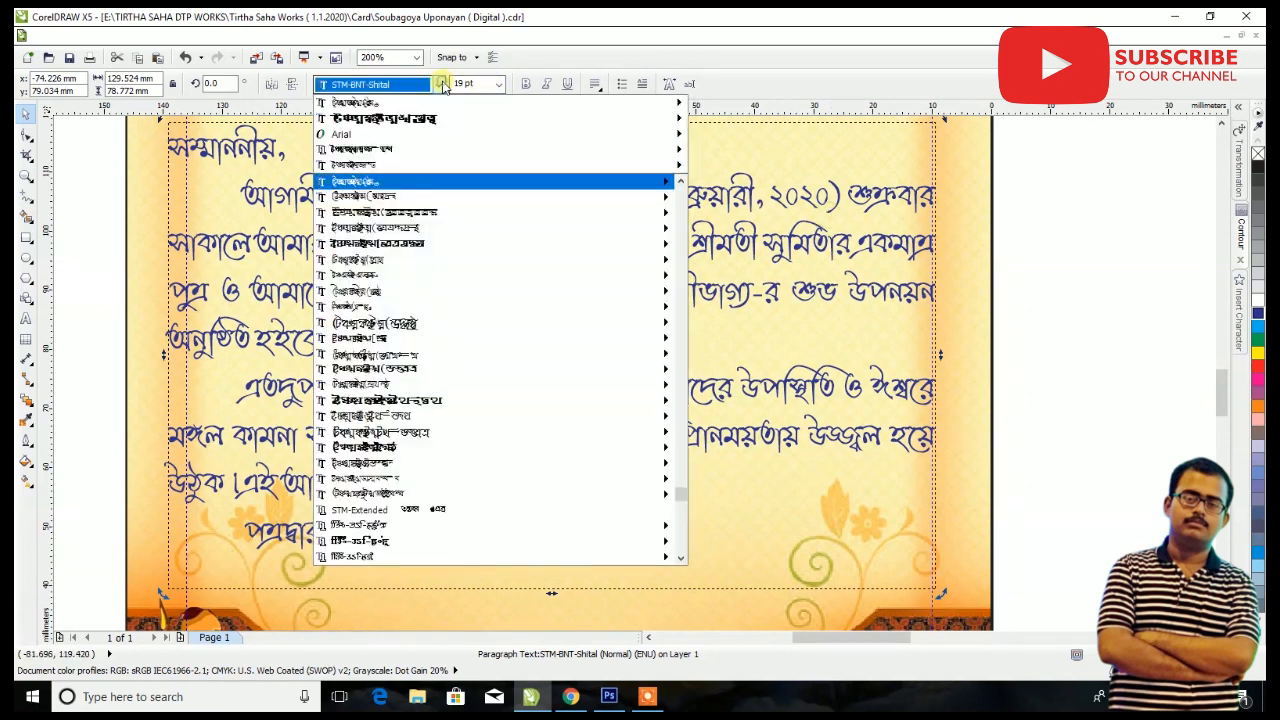
pyautogui.press('Down')
pyautogui.press('Down')
pyautogui.press('Down')
pyautogui.press('Down')
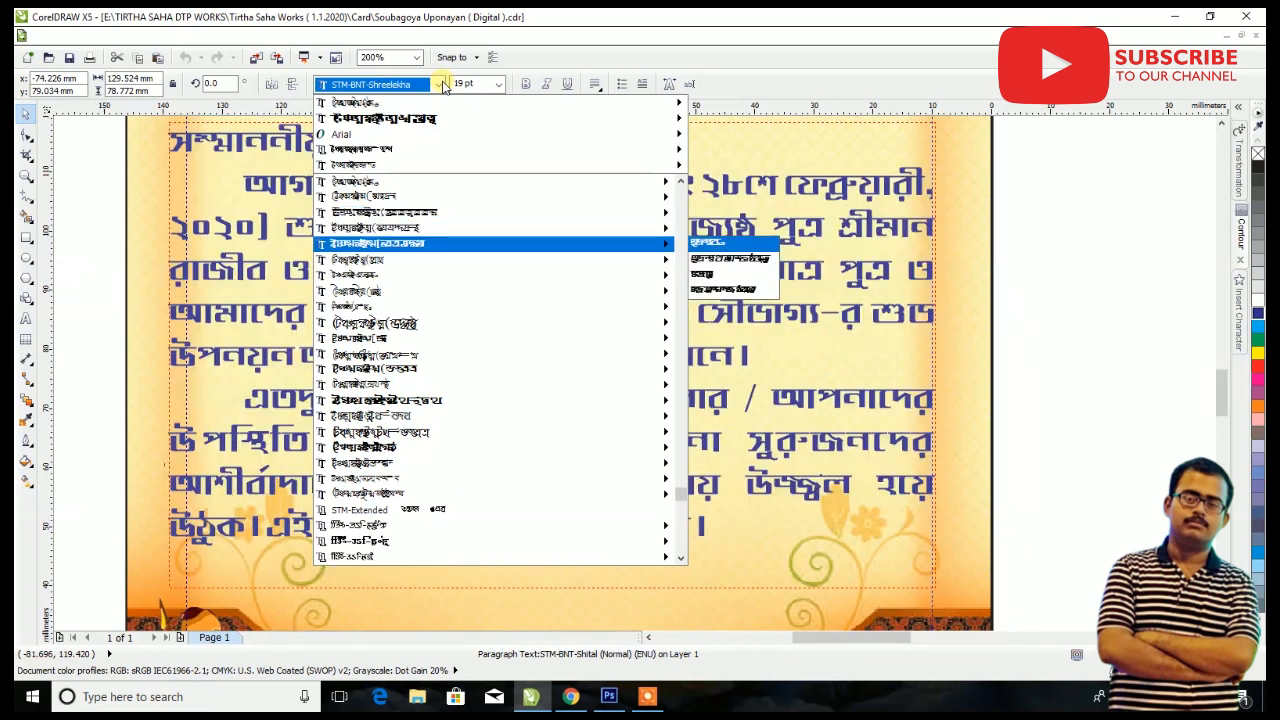
pyautogui.press('Down')
pyautogui.press('Down')
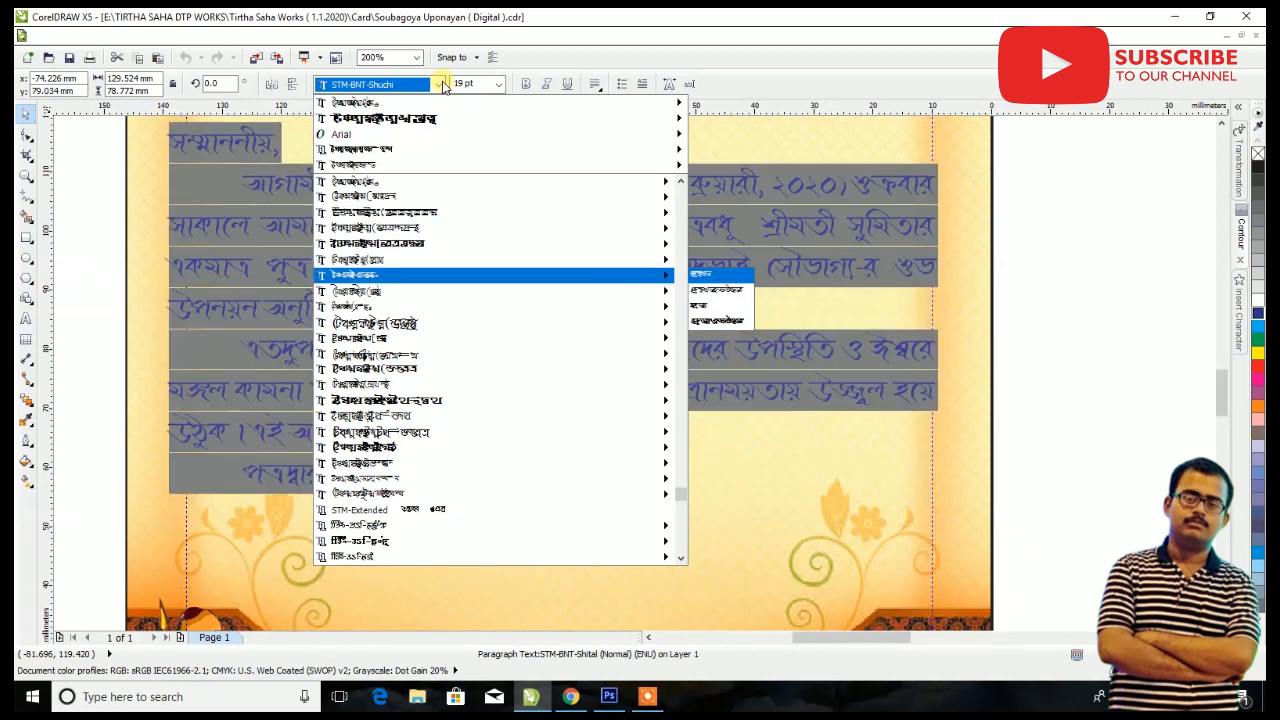
pyautogui.press('Down')
pyautogui.press('Down')
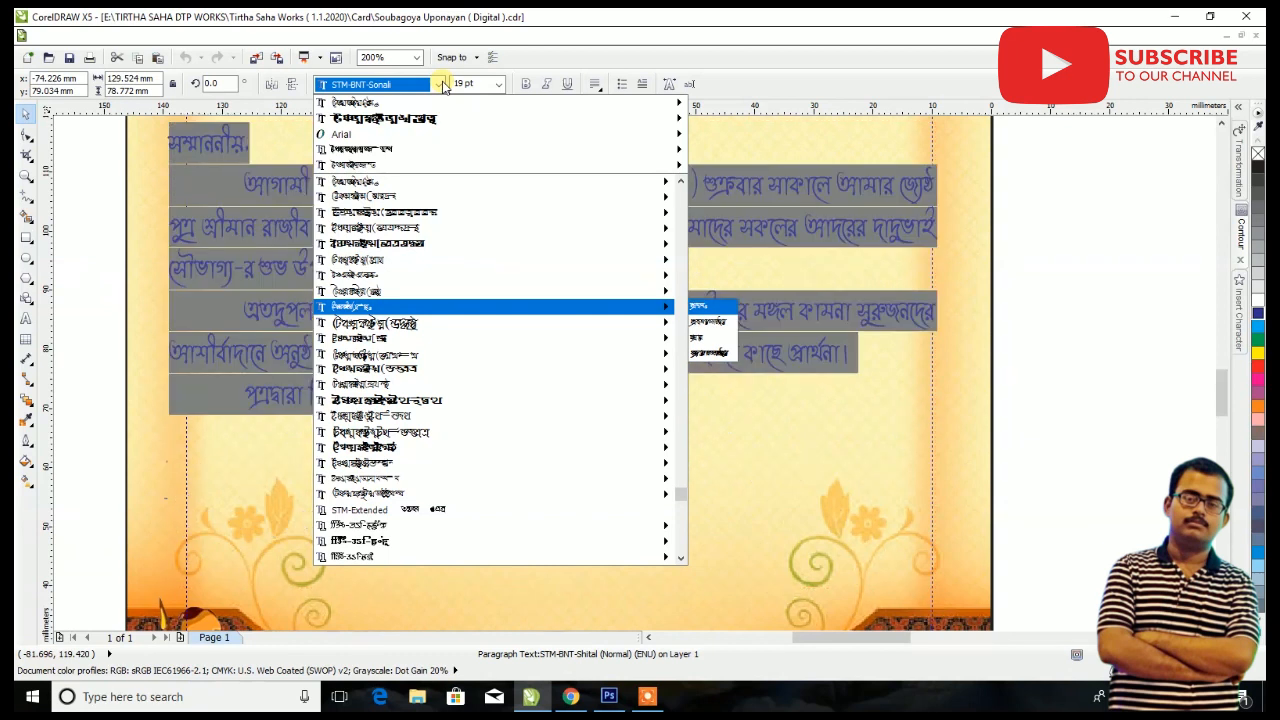
pyautogui.press('Down')
pyautogui.click(445, 87)
pyautogui.scroll(1, 412, 257)
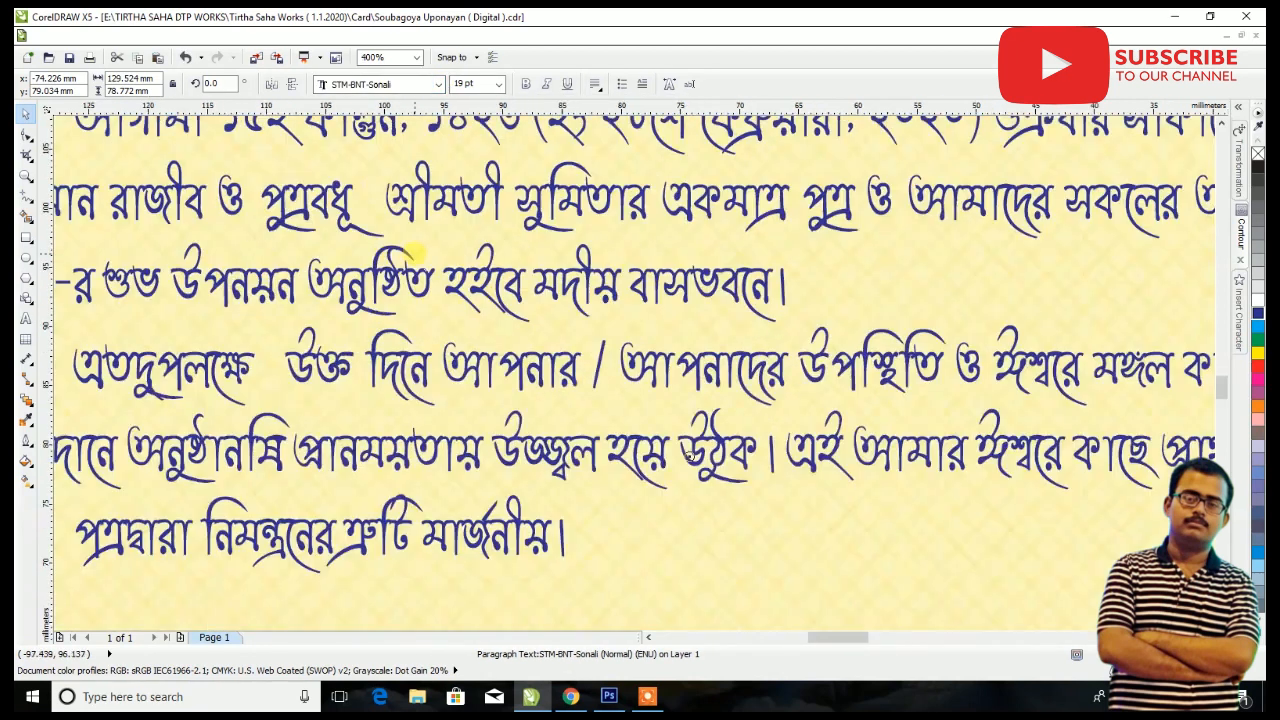
pyautogui.scroll(-2, 416, 255)
pyautogui.scroll(1, 420, 253)
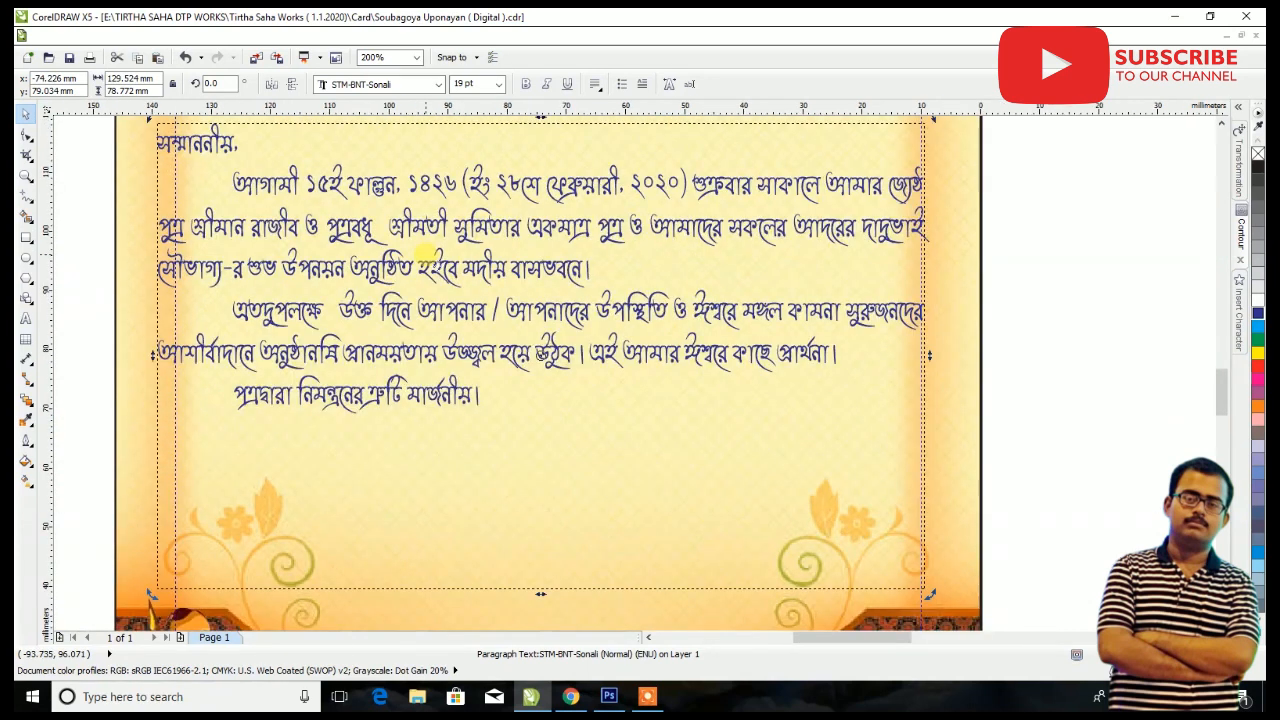
# - Try the invitation paragraph at 28 pt, and set its font size to 22 pt
pyautogui.click(483, 86)
pyautogui.press('Return')
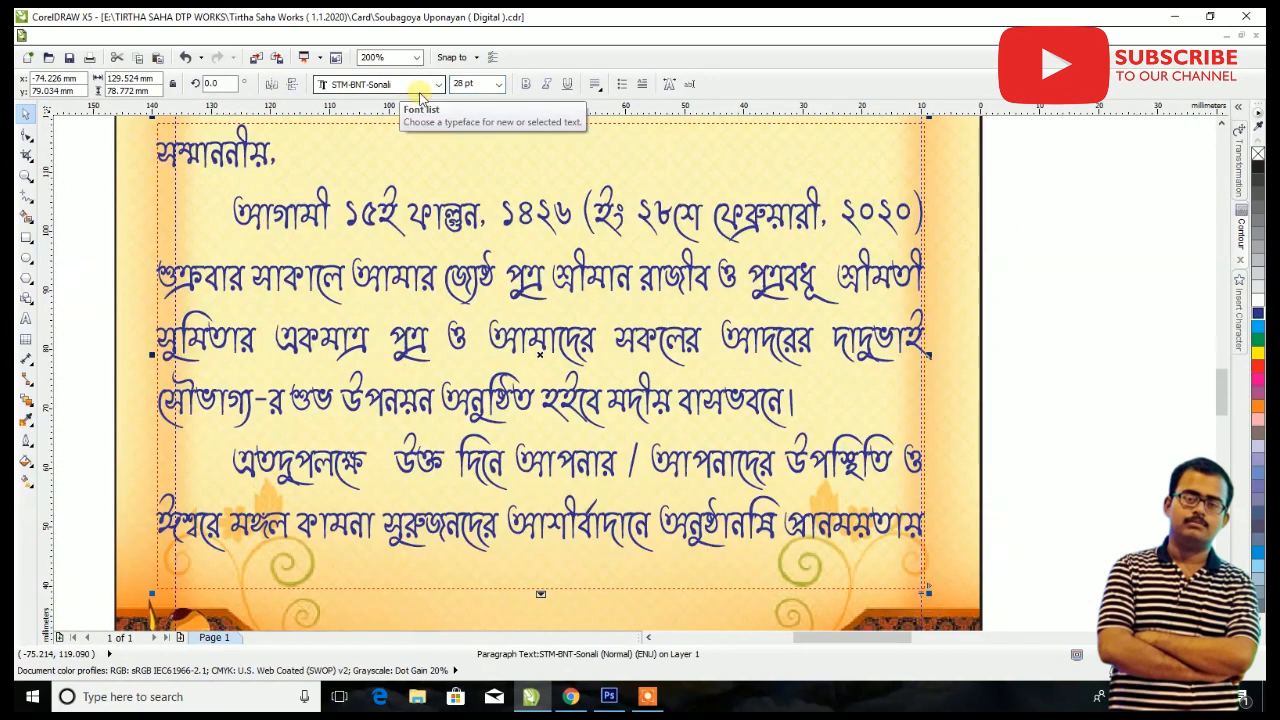
pyautogui.write('22')
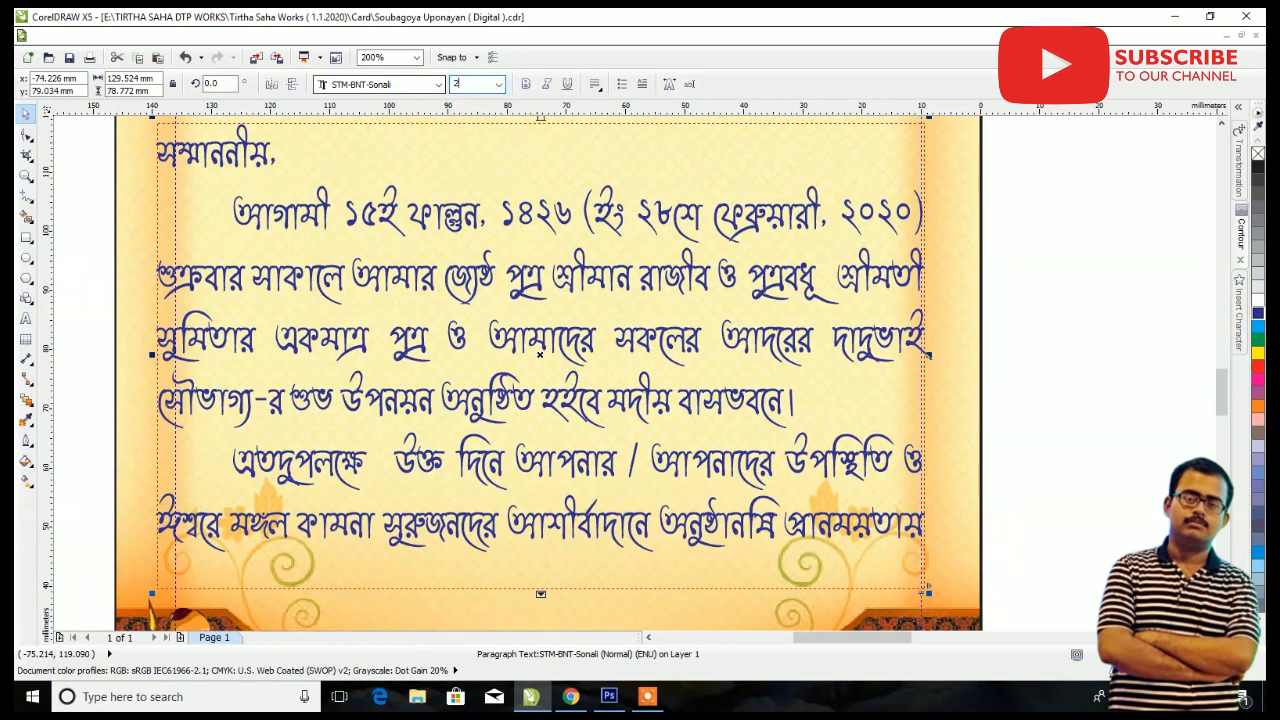
pyautogui.press('Return')
pyautogui.scroll(-2, 614, 224)
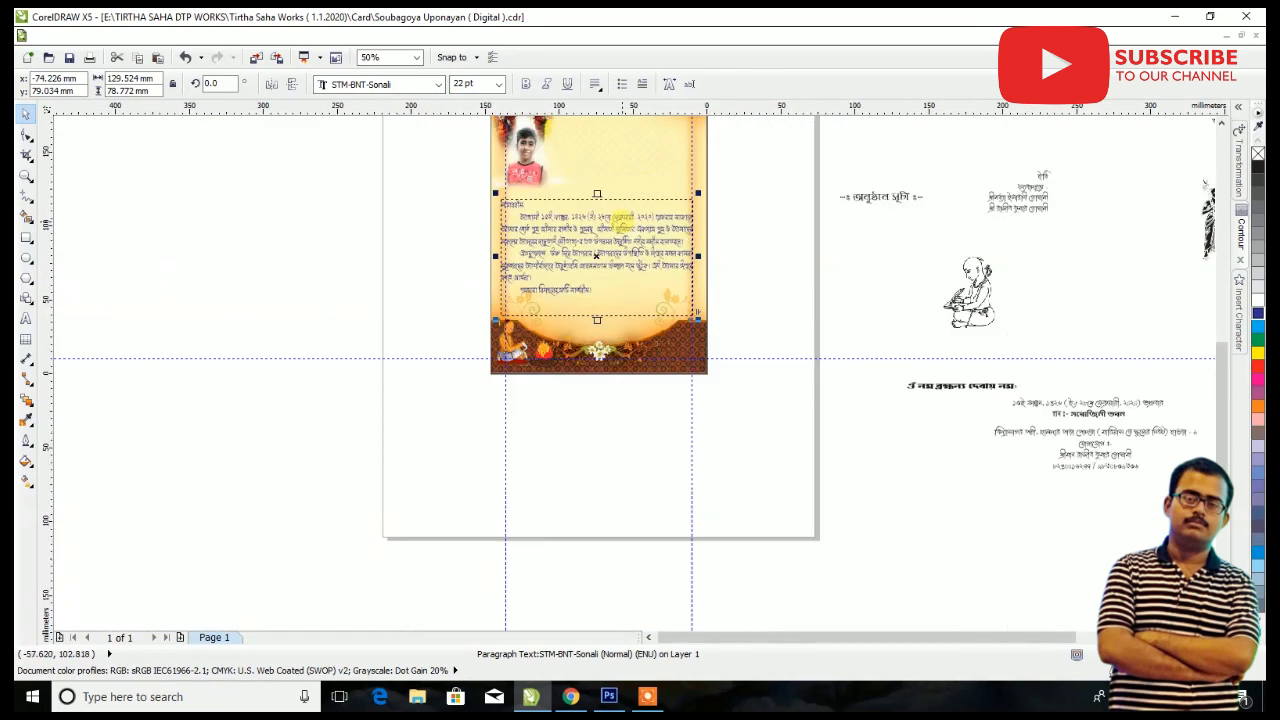
pyautogui.scroll(1, 641, 216)
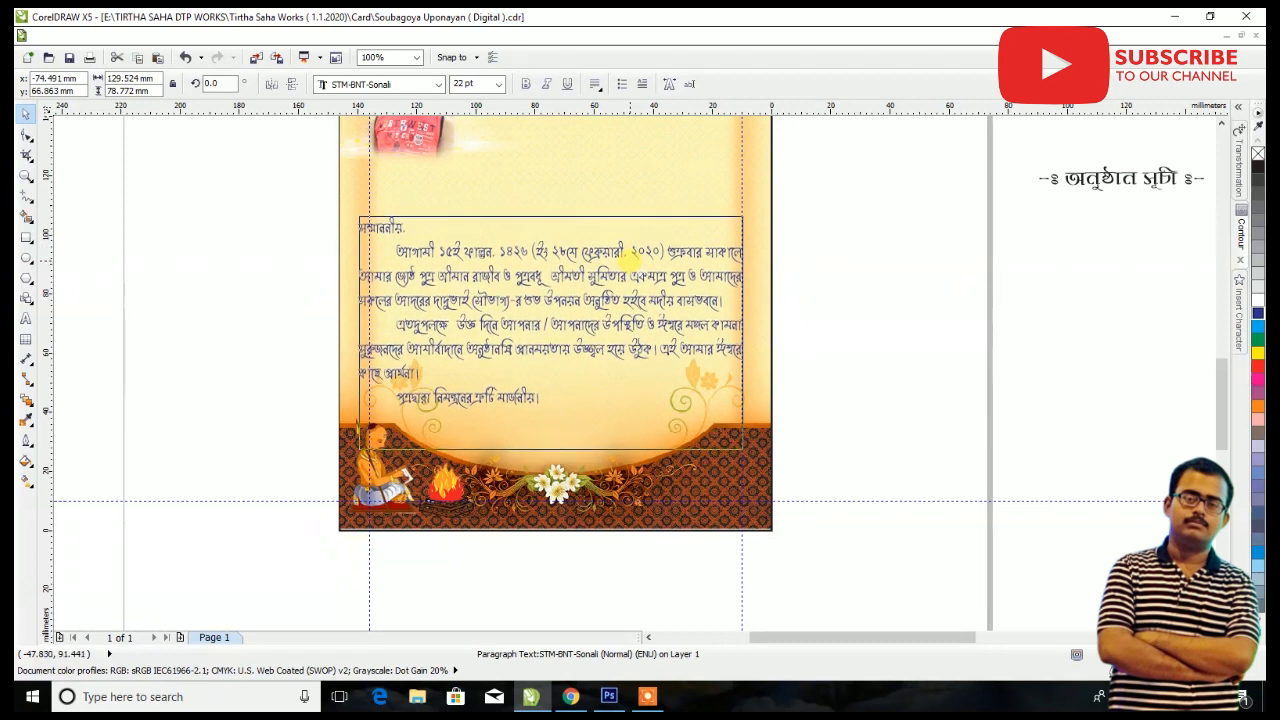
# - Center the invitation paragraph horizontally on the card background
pyautogui.keyDown('shift'); pyautogui.click(744, 177); pyautogui.keyUp('shift')
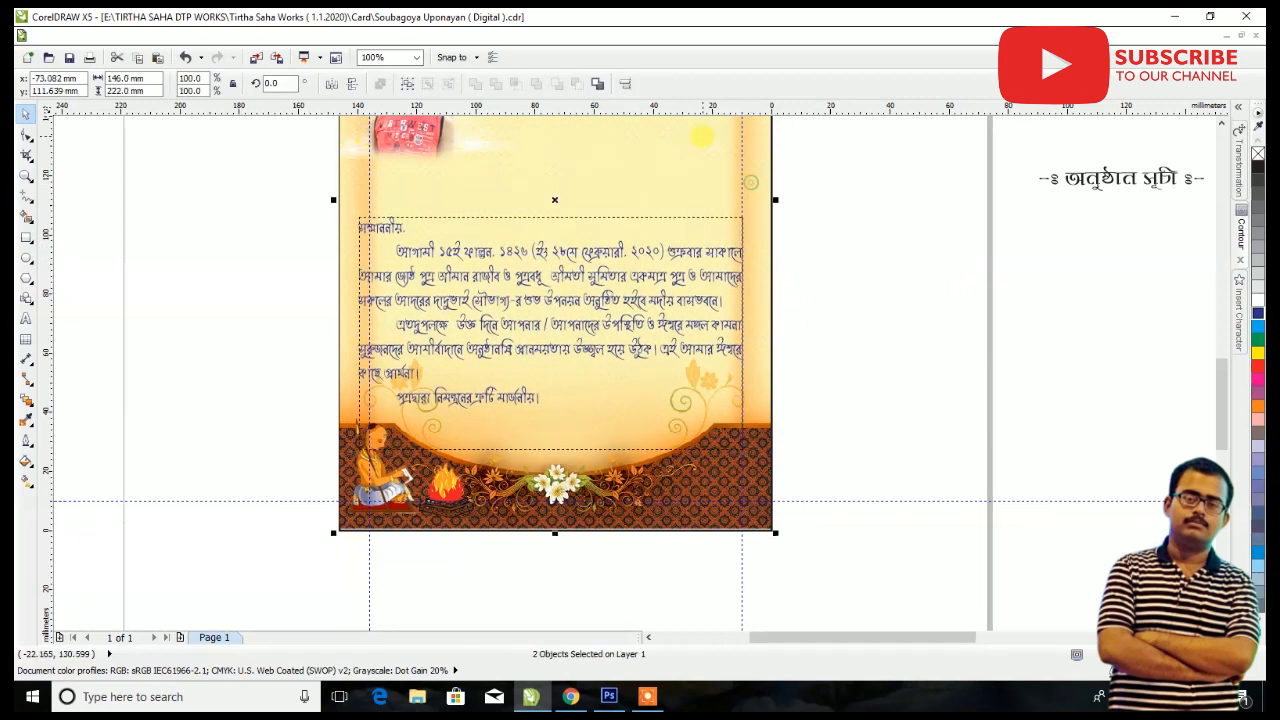
pyautogui.click(627, 84)
pyautogui.click(668, 328)
pyautogui.click(676, 434)
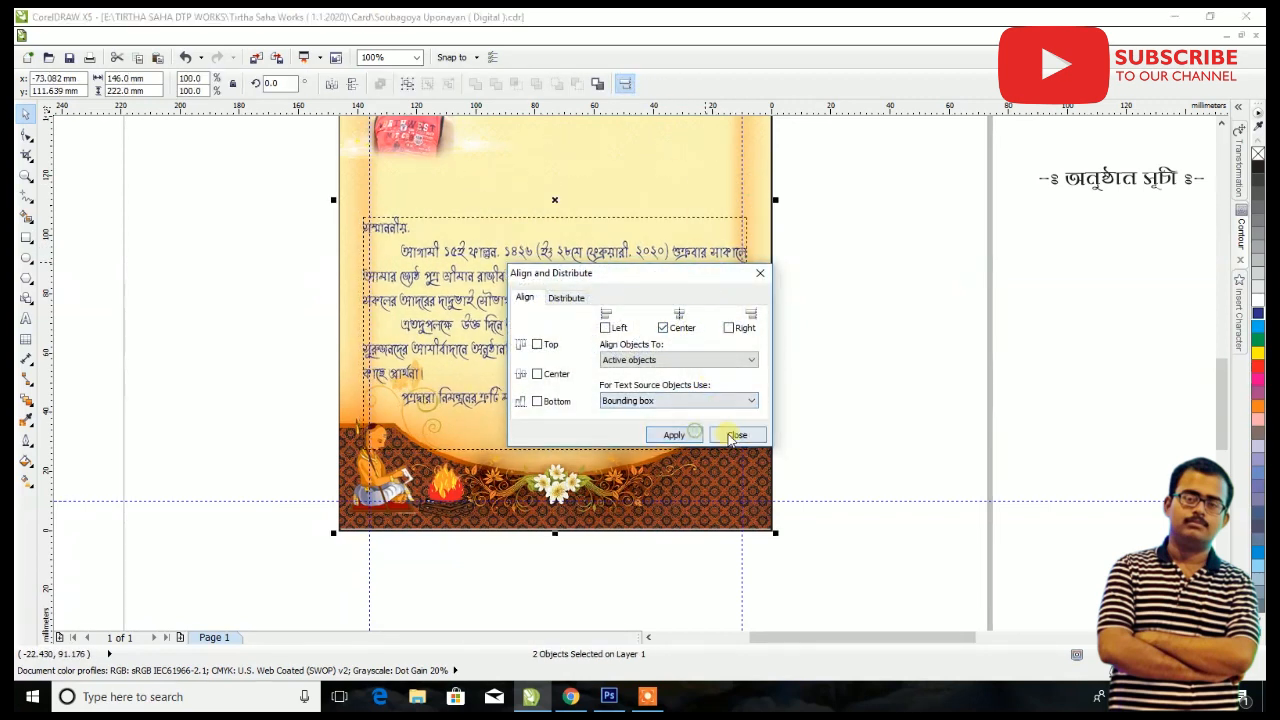
pyautogui.click(734, 434)
# - Shorten the invitation paragraph frame from its lower edge to about 67 mm high
pyautogui.click(584, 406)
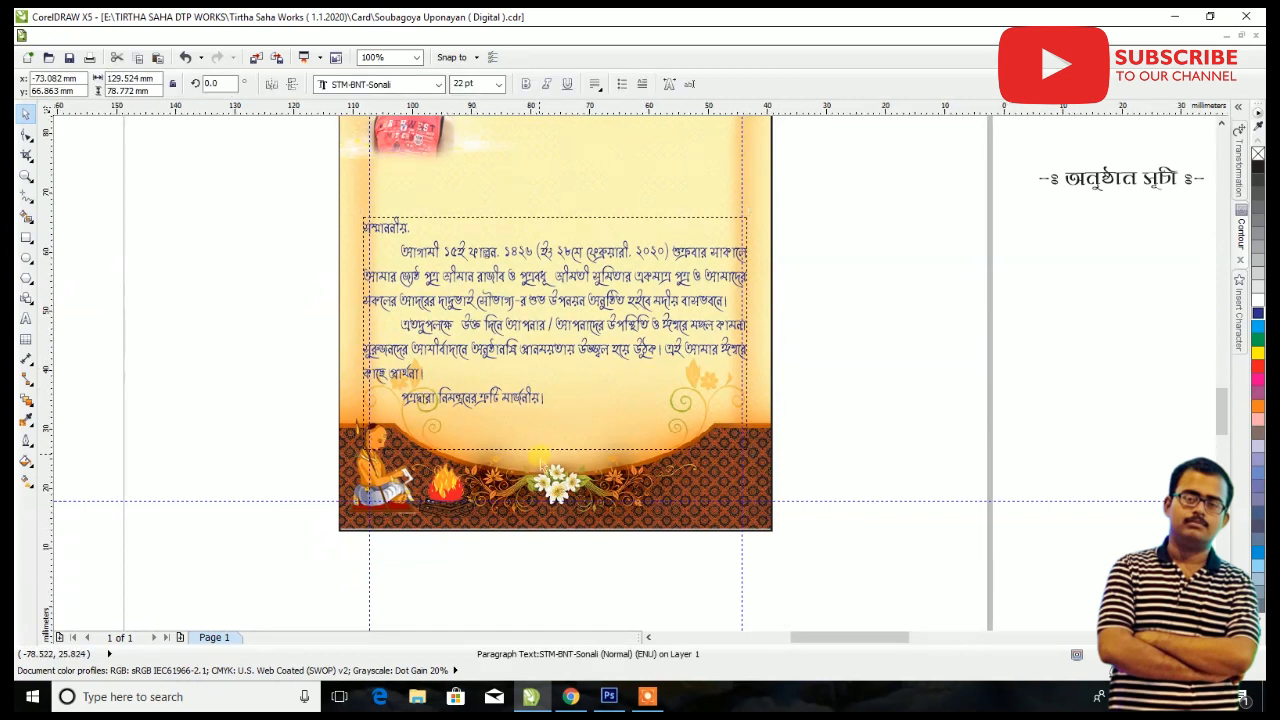
pyautogui.scroll(1, 540, 454)
pyautogui.moveTo(569, 448); pyautogui.dragTo(563, 381)
pyautogui.scroll(-1, 565, 325)
pyautogui.scroll(1, 575, 197)
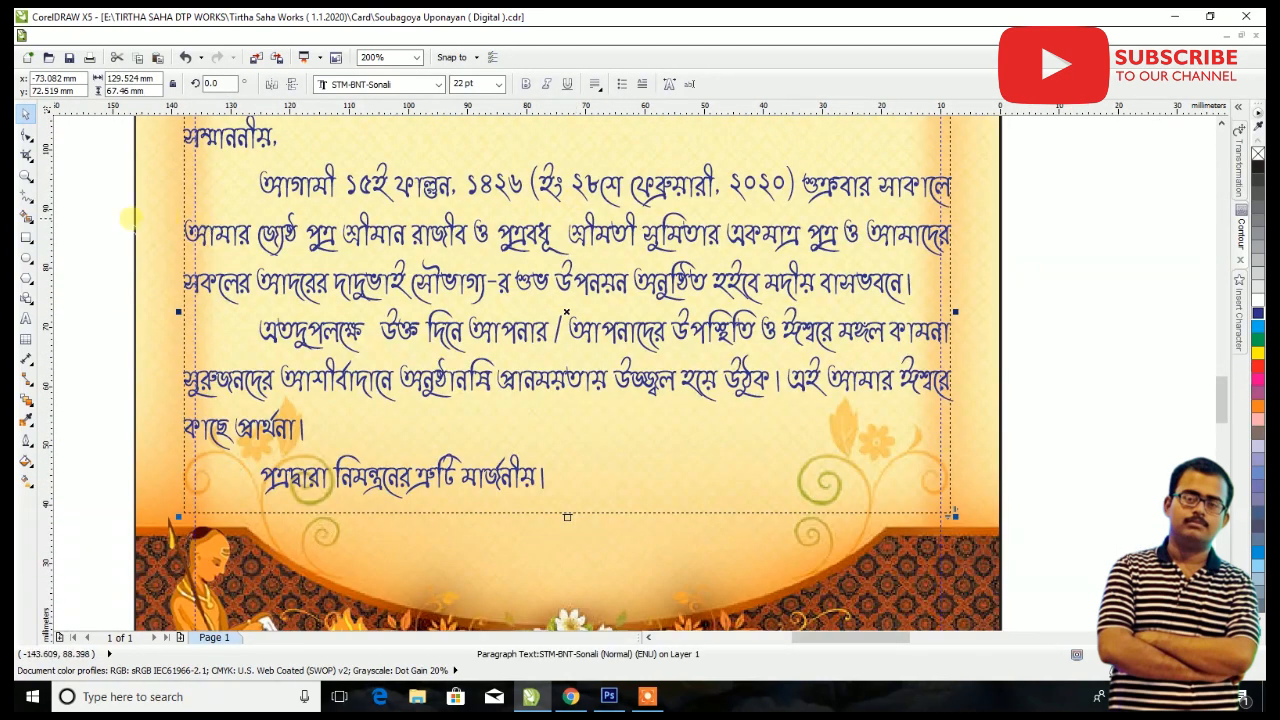
# - Preview other STM-BNT fonts on the boy's name in the invitation paragraph and set it in STM-BNT-Kush
pyautogui.click(22, 322)
pyautogui.moveTo(410, 283); pyautogui.dragTo(480, 286)
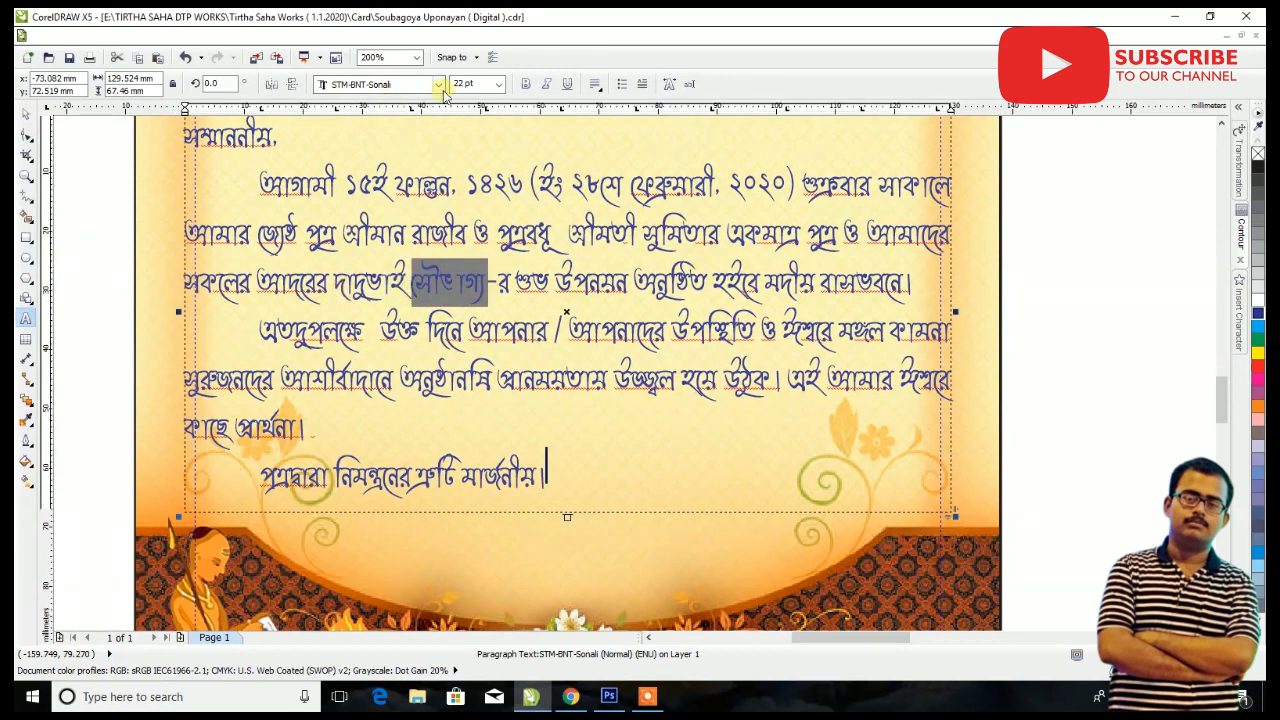
pyautogui.click(439, 85)
pyautogui.press('Up')
pyautogui.press('Up')
pyautogui.press('Up')
pyautogui.press('Up')
pyautogui.press('Up')
pyautogui.press('Up')
pyautogui.press('Up')
pyautogui.press('Up')
pyautogui.press('Up')
pyautogui.press('Up')
pyautogui.press('Up')
pyautogui.press('Up')
pyautogui.press('Up')
pyautogui.press('Up')
pyautogui.press('Up')
pyautogui.press('Up')
pyautogui.press('Up')
pyautogui.press('Up')
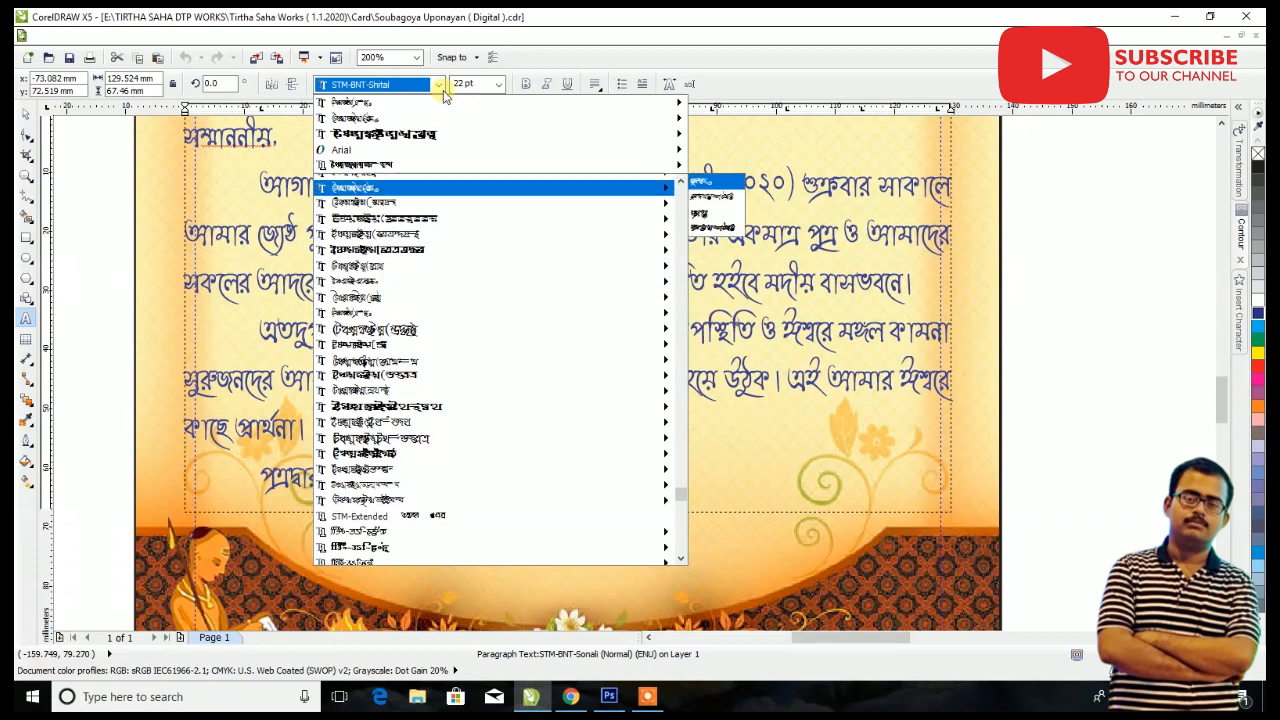
pyautogui.press('Up')
pyautogui.press('Up')
pyautogui.press('Up')
pyautogui.press('Up')
pyautogui.press('Up')
pyautogui.press('Up')
pyautogui.press('Up')
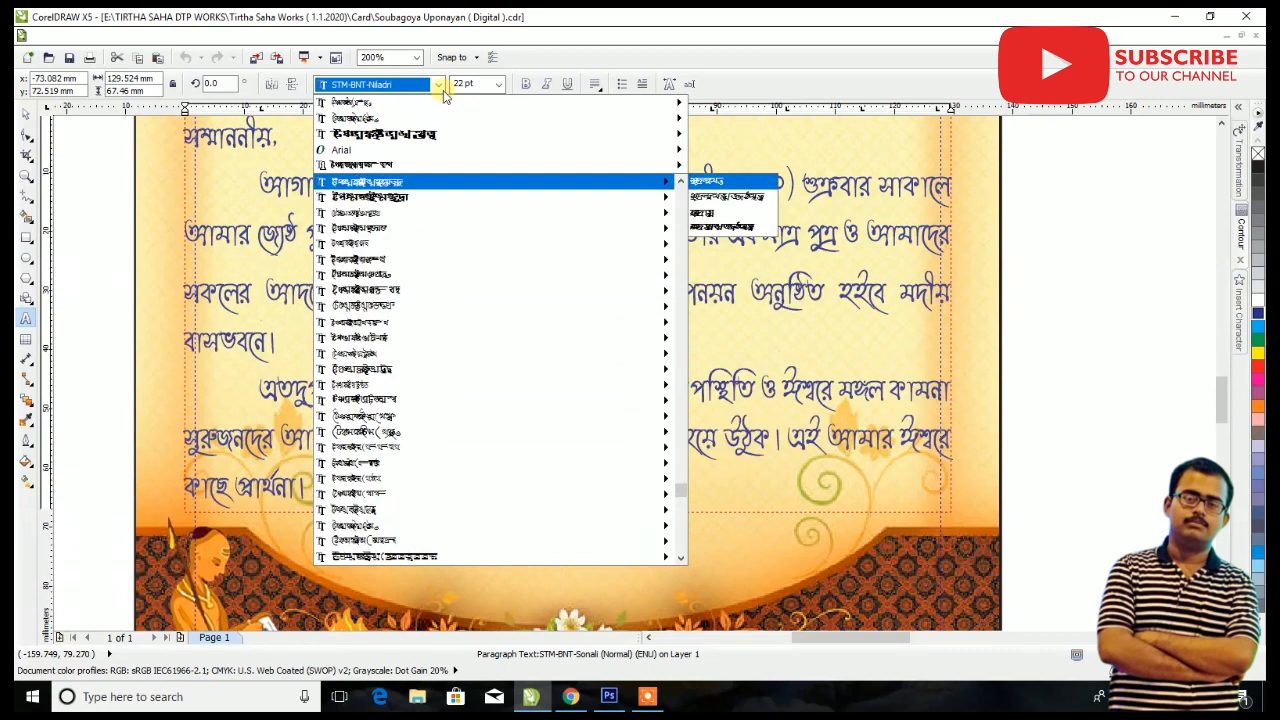
pyautogui.press('Up')
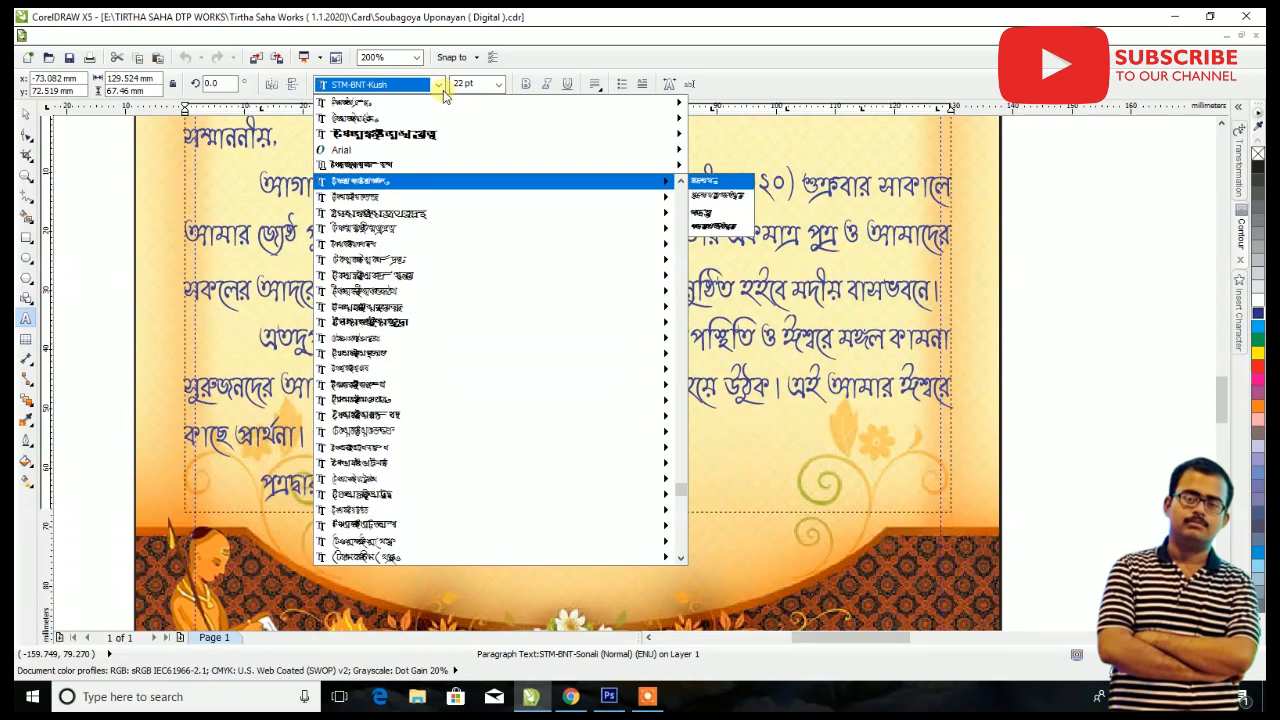
pyautogui.press('Return')
# - Reduce the font size of the boy's name in the invitation paragraph to 18 pt
pyautogui.click(463, 86)
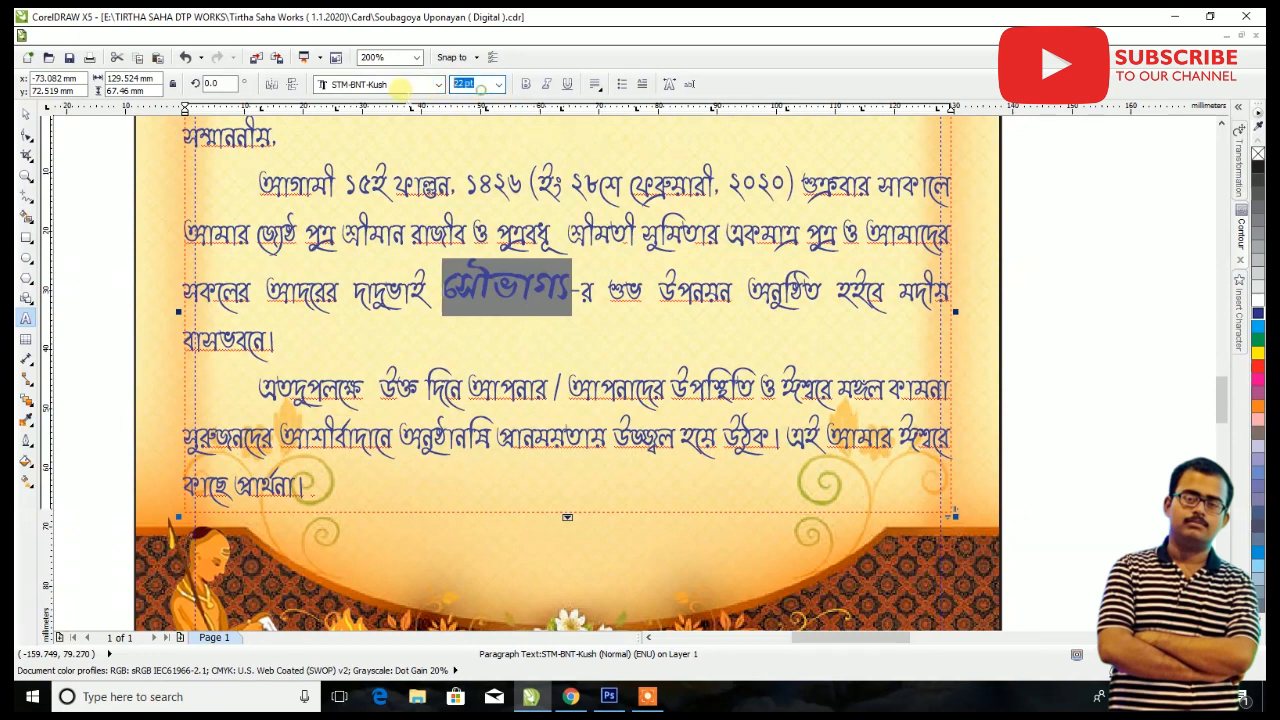
pyautogui.write('18')
pyautogui.press('Return')
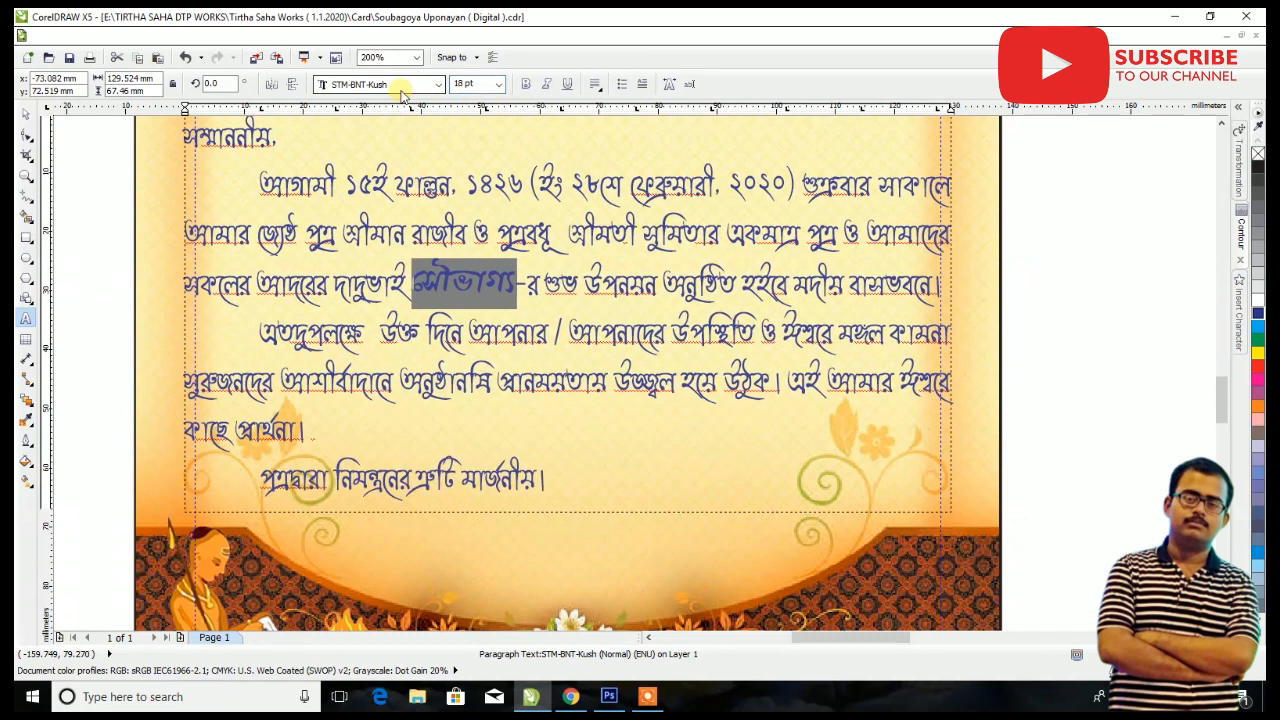
# - Delete the extra space after the first word of the paragraph beginning এতদুপলক্ষে and finish editing the text
pyautogui.click(713, 275)
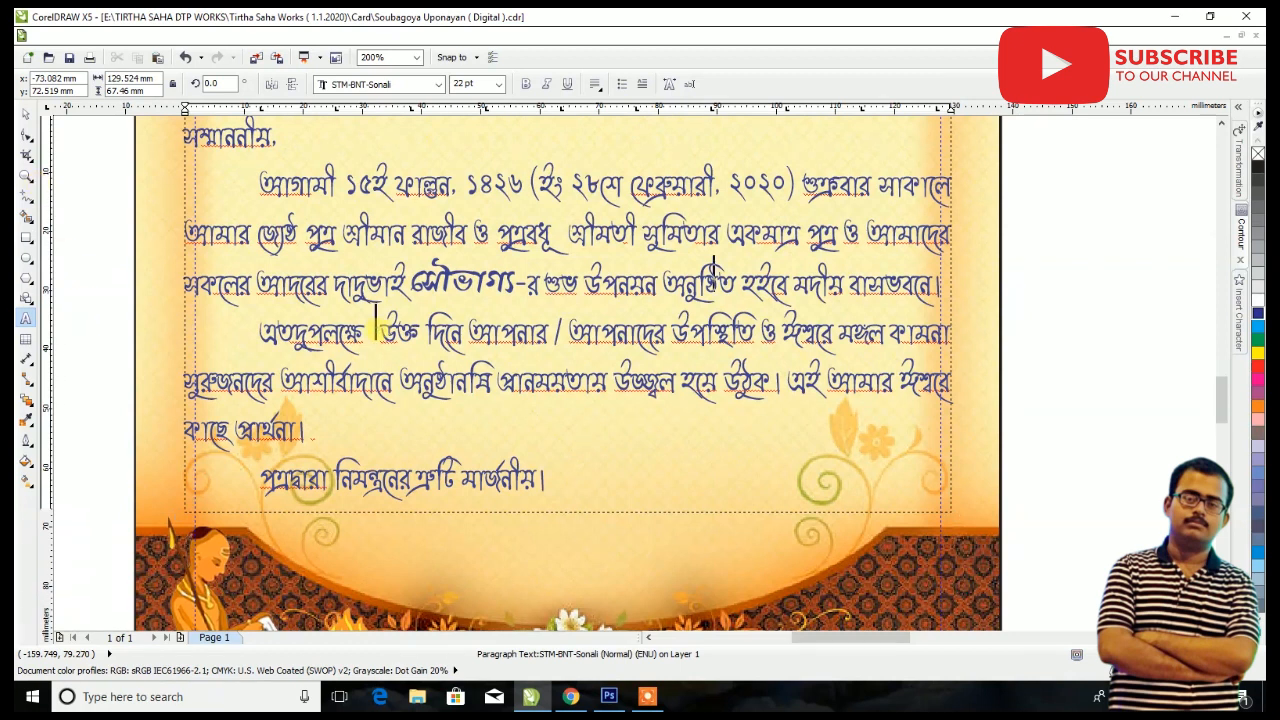
pyautogui.press('BackSpace')
pyautogui.click(26, 114)
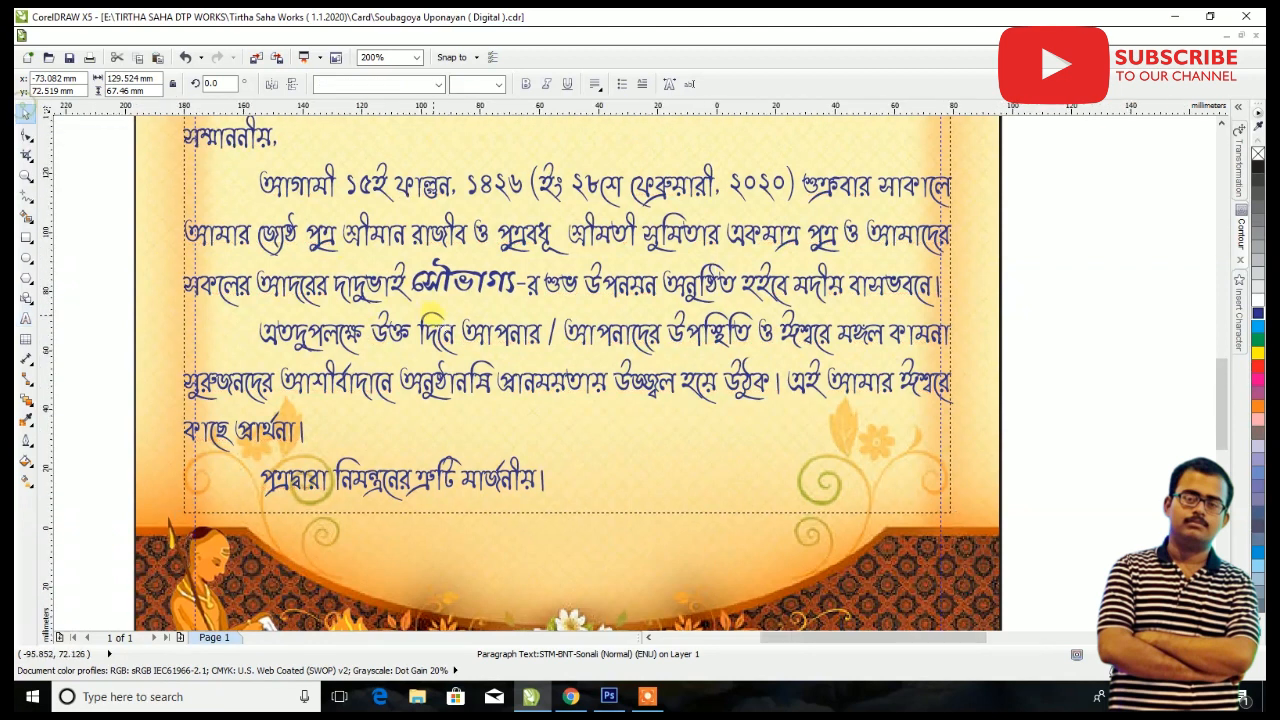
# - Move the family details text block onto the card beside the boy's photo, above the invitation paragraph
pyautogui.scroll(-4, 589, 278)
pyautogui.scroll(2, 613, 263)
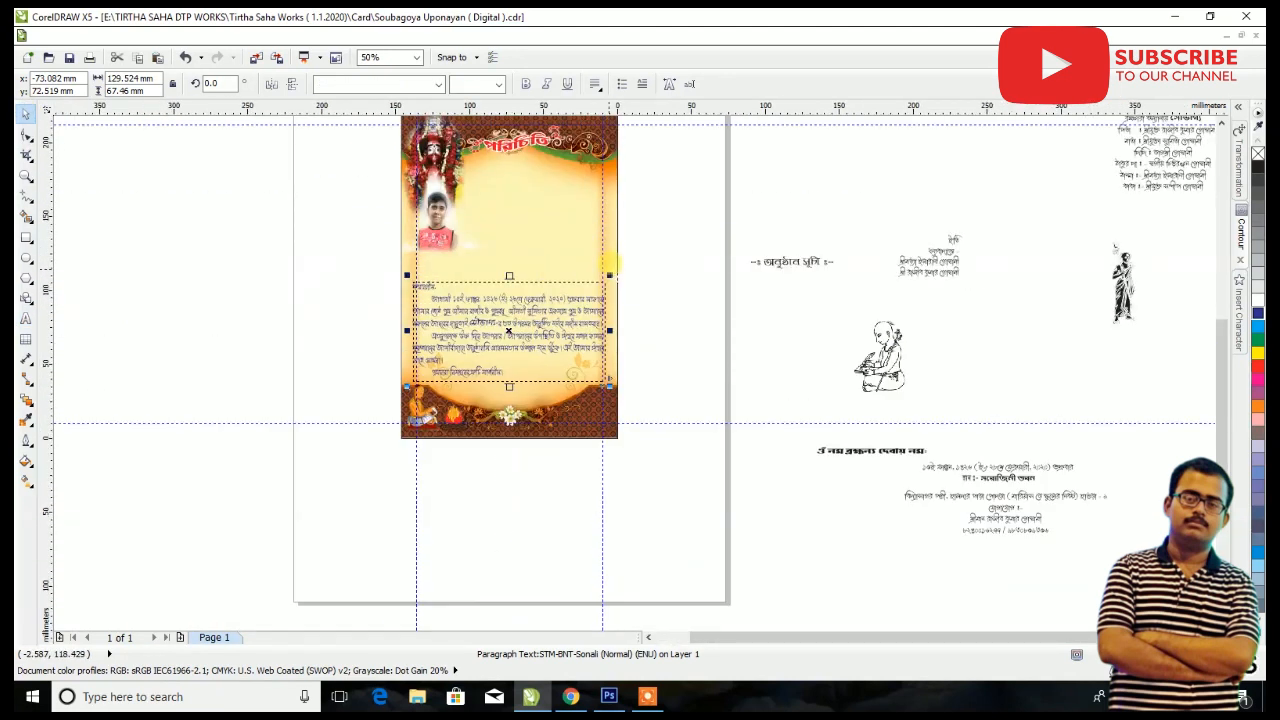
pyautogui.click(718, 323)
pyautogui.scroll(-1, 1038, 230)
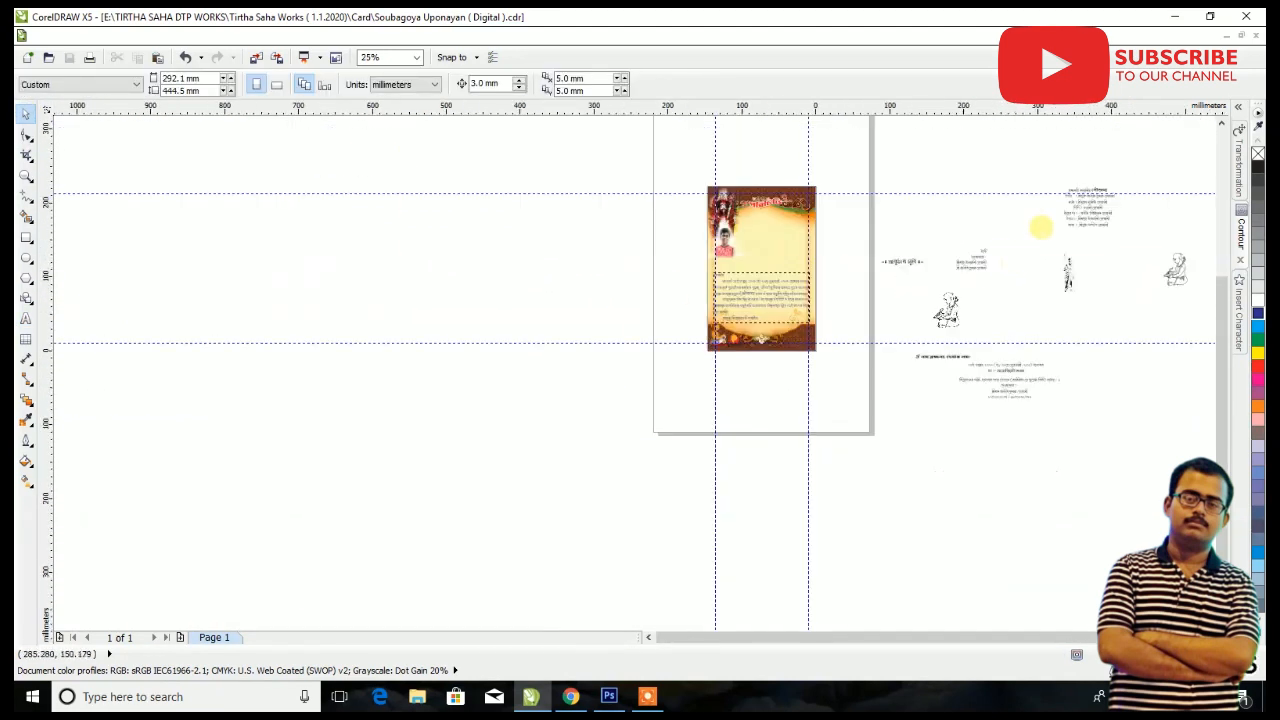
pyautogui.scroll(1, 1088, 189)
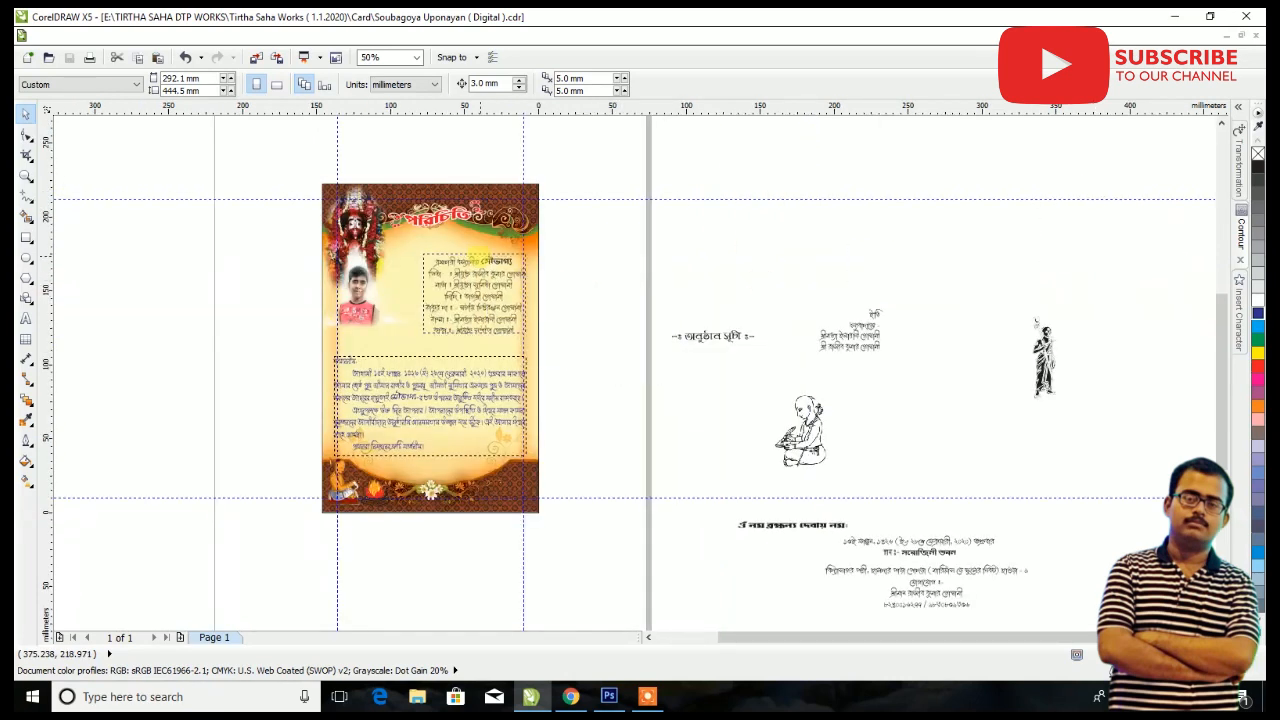